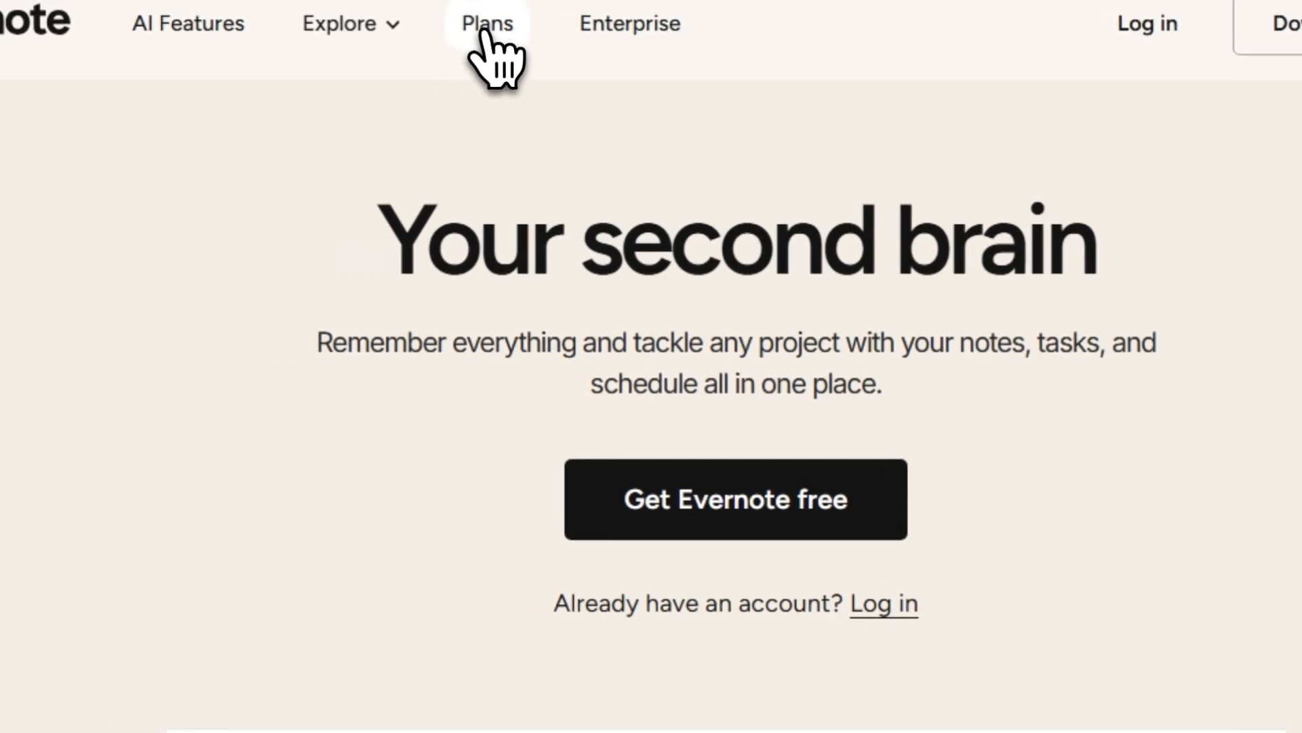
Open the Evernote pricing plans, compare the Starter, Advanced and Enterprise offers, and switch the prices to monthly billing
left_click(448, 33)
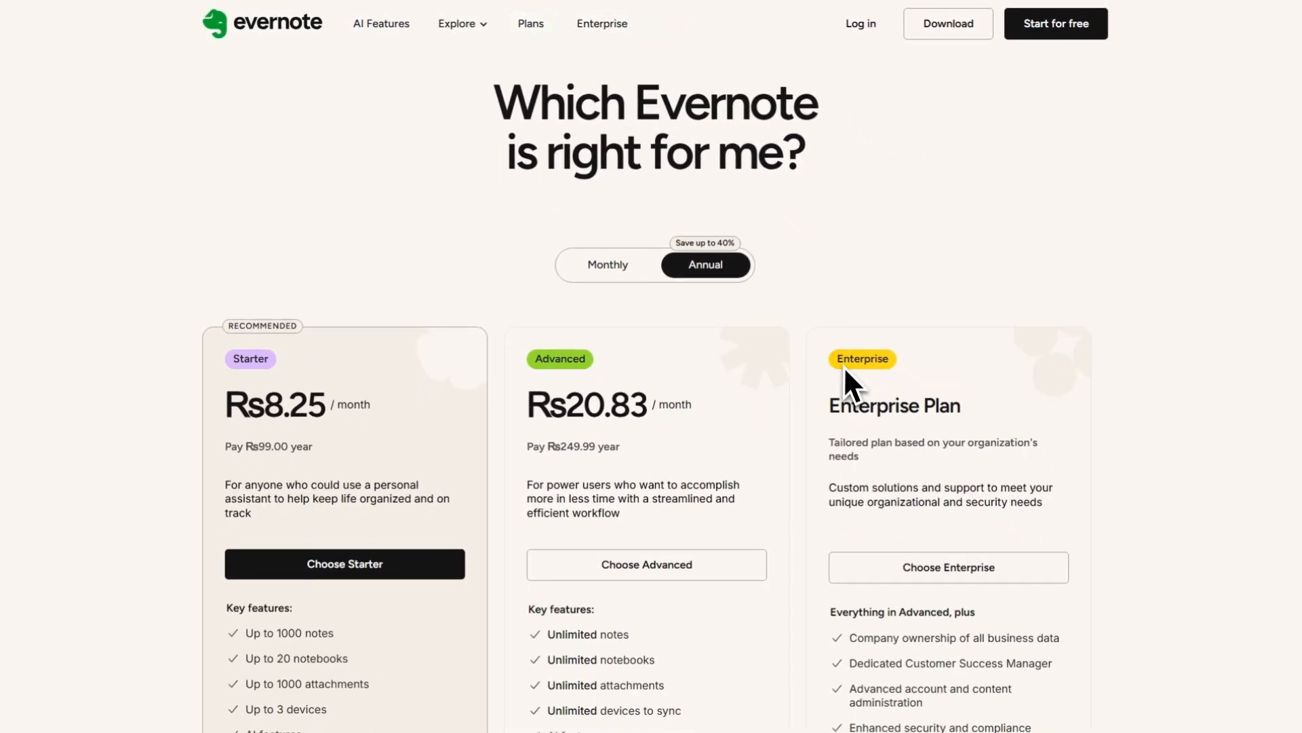
scroll(847, 366, "down", 2)
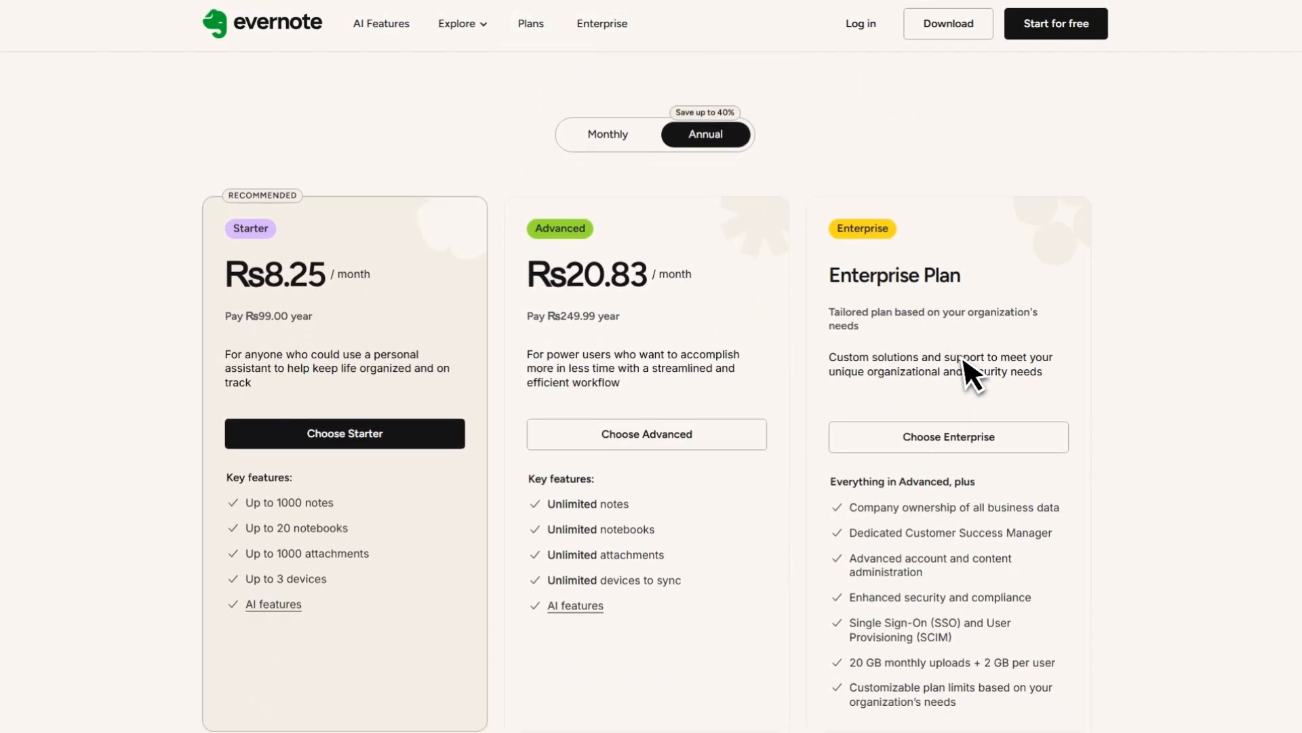
scroll(486, 514, "down", 1)
scroll(822, 308, "up", 1)
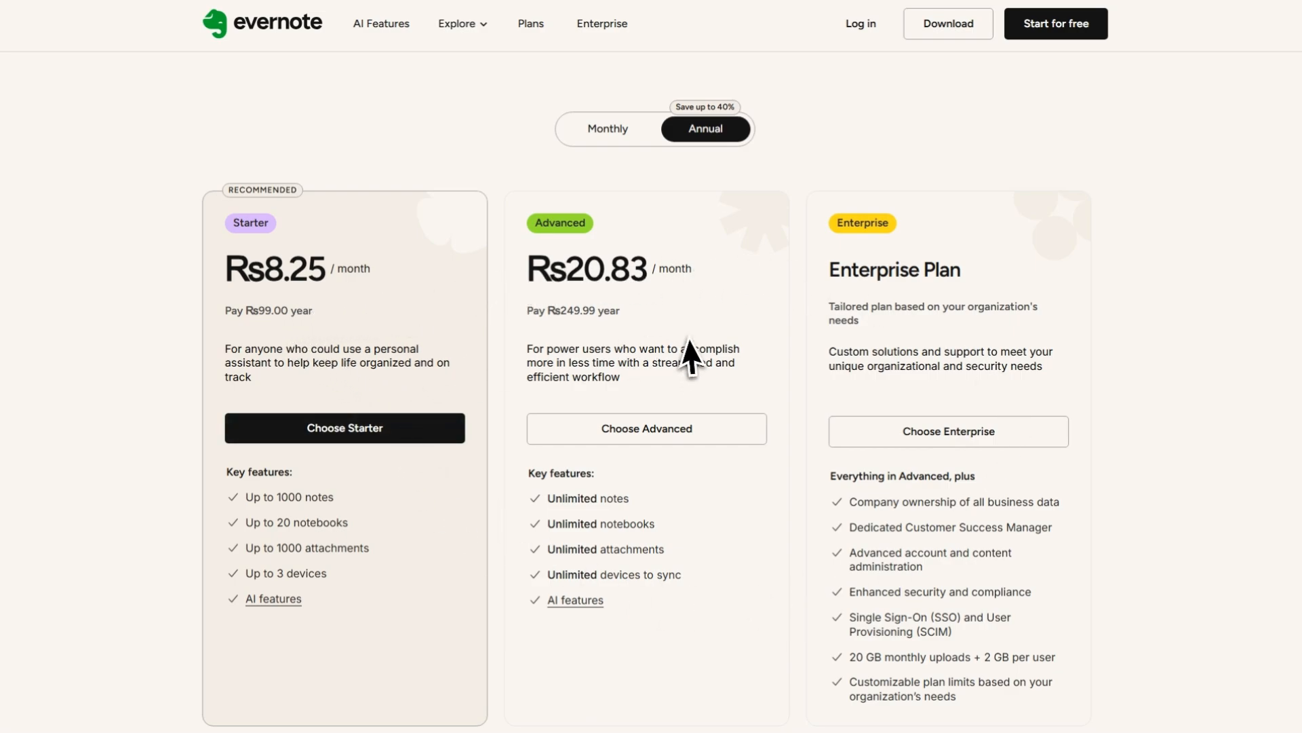
left_click(607, 134)
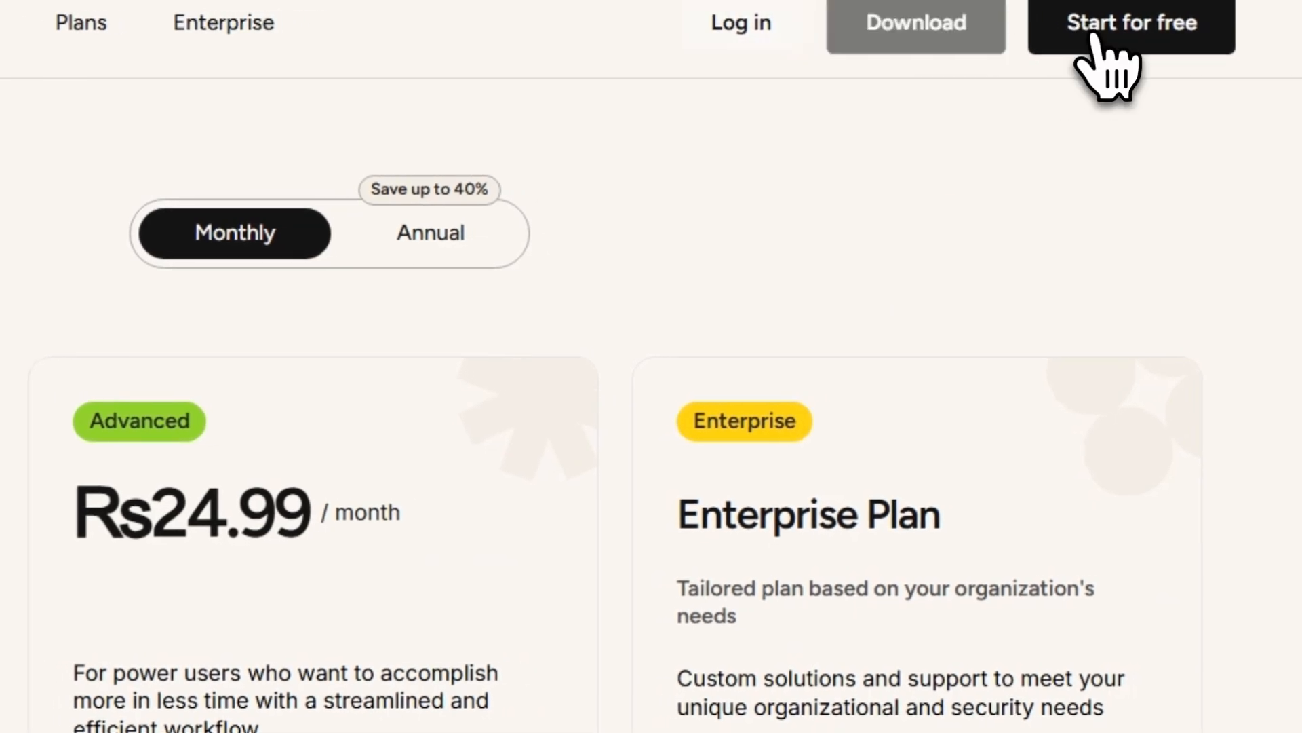
Start the free sign-up and choose to use Evernote for work
left_click(1053, 35)
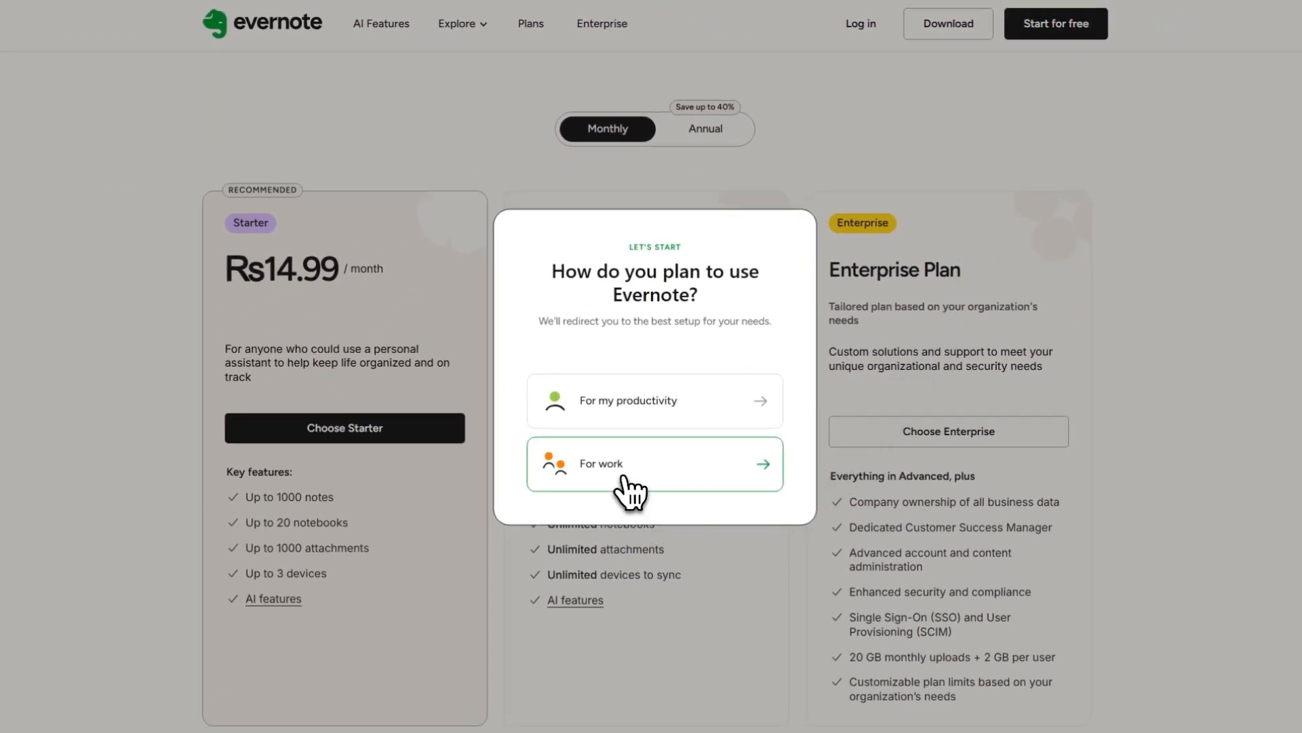
left_click(633, 474)
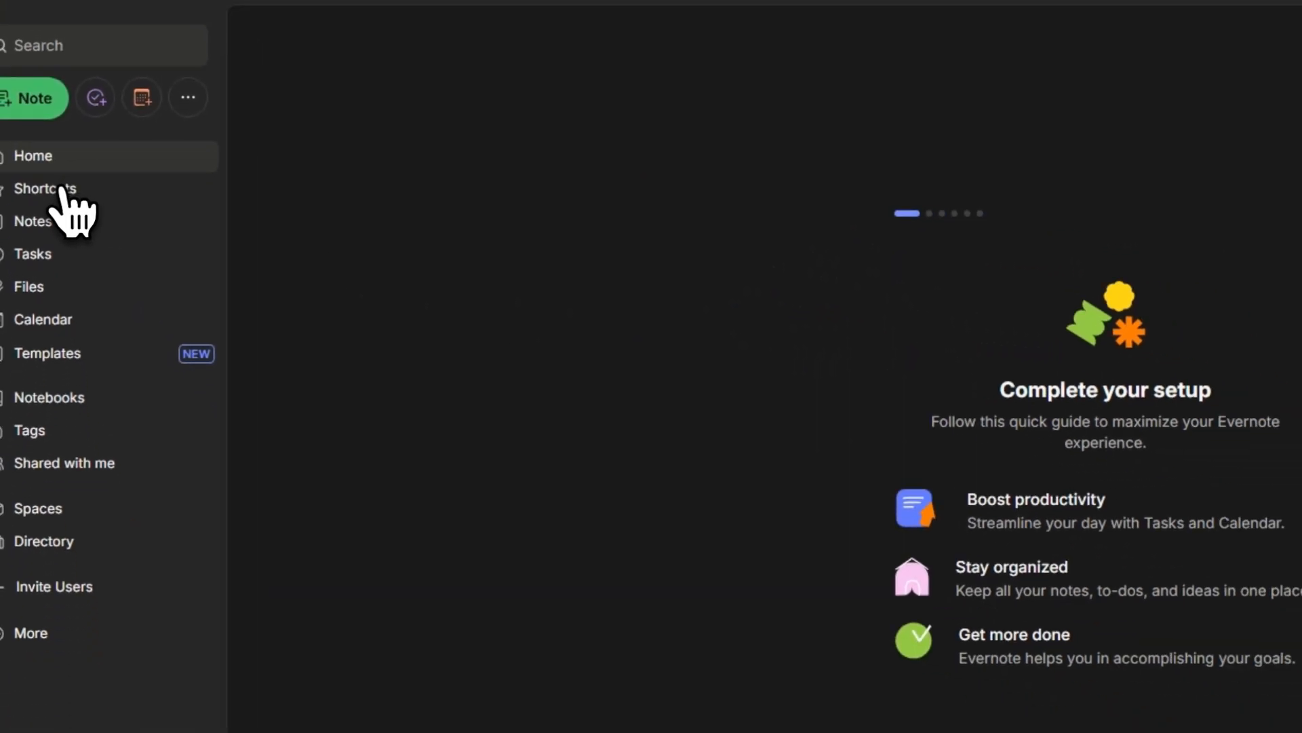
Look through the Shortcuts, Notes, Tasks, Files and Calendar sections of the workspace
left_click(63, 190)
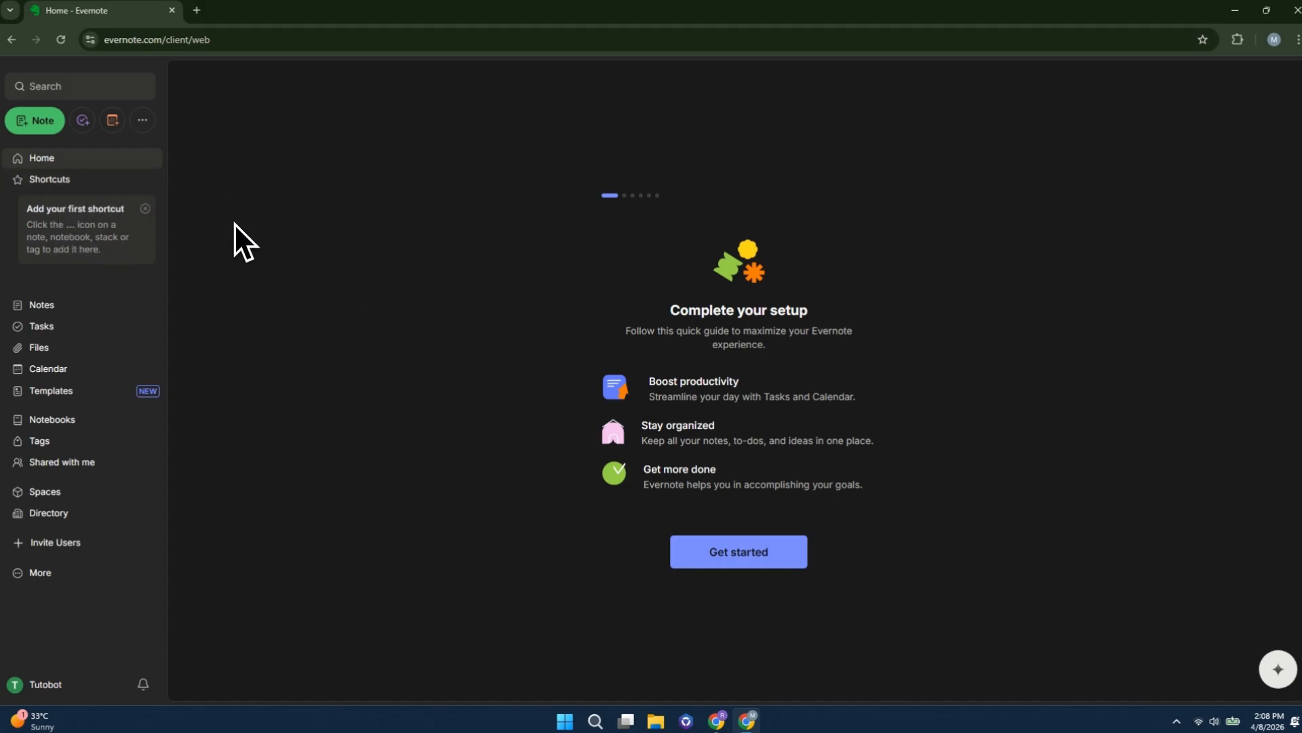
left_click(52, 310)
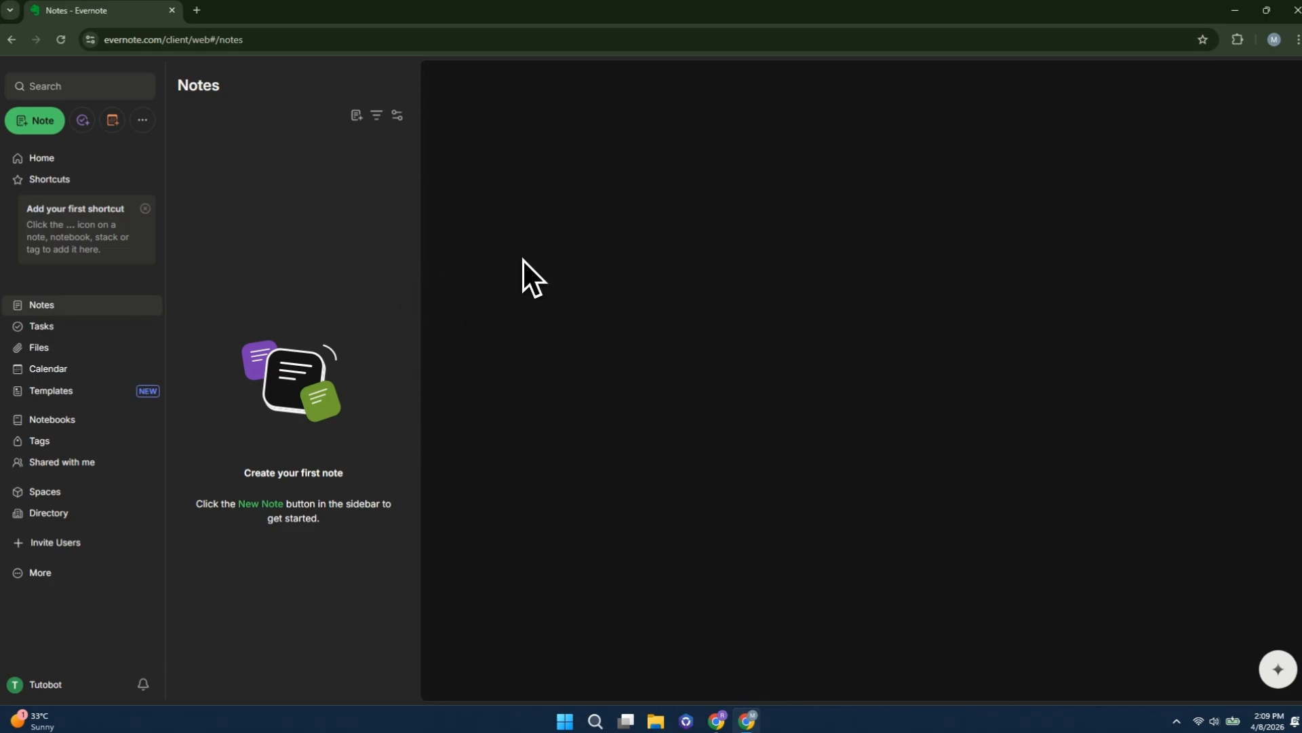
left_click(42, 328)
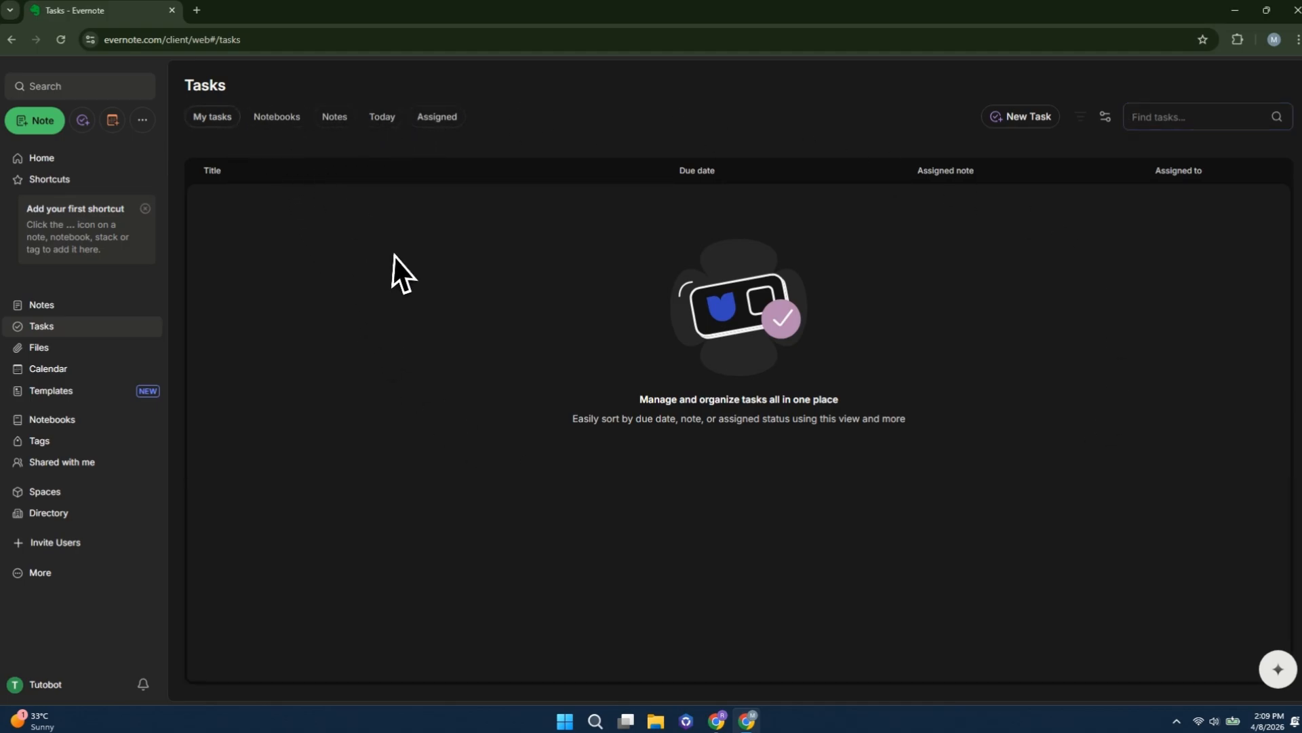
left_click(34, 350)
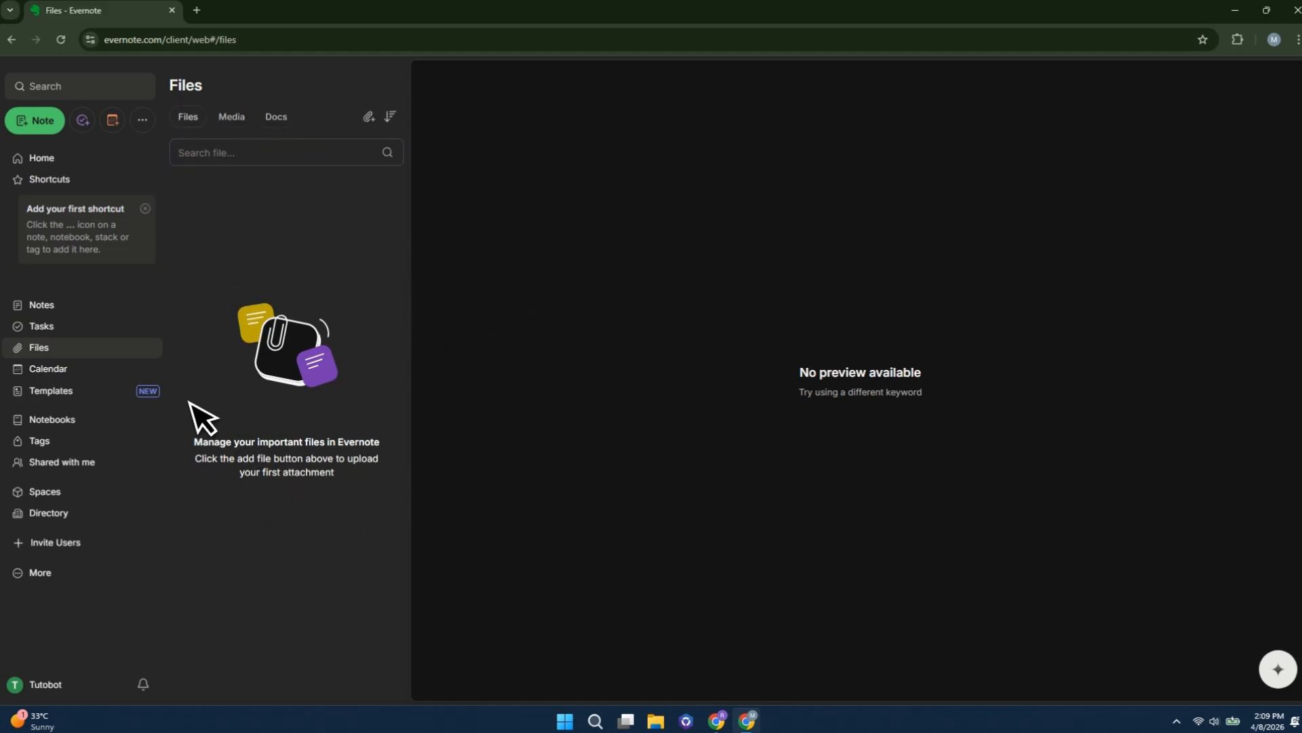
left_click(49, 380)
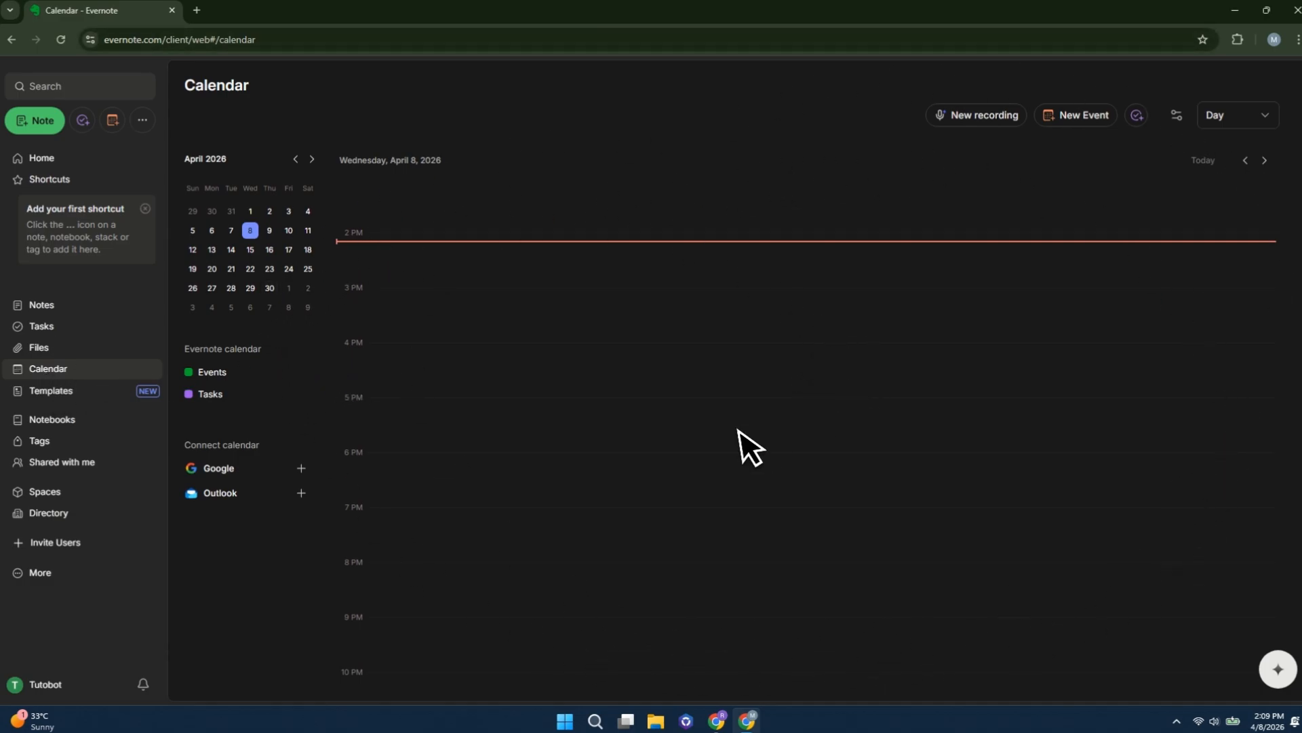
Look through the Templates, Notebooks, Tags and Shared with me sections
left_click(42, 396)
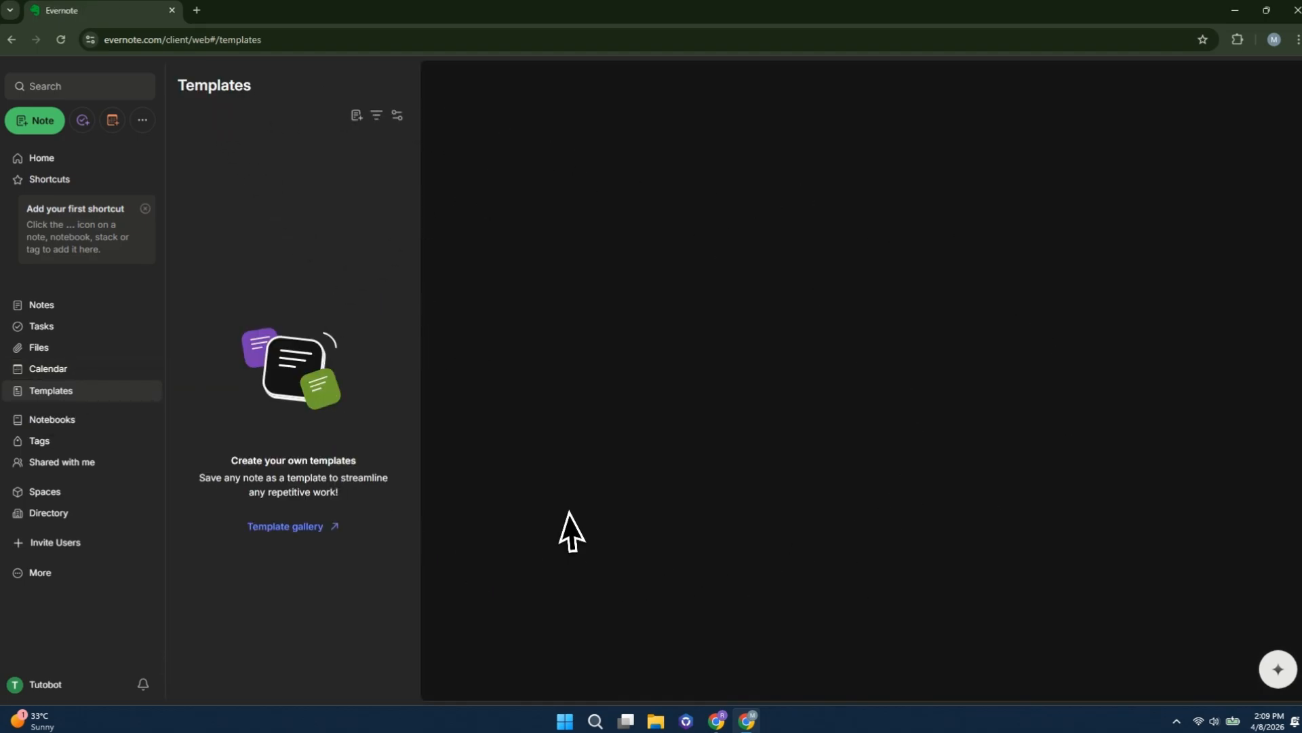
left_click(38, 422)
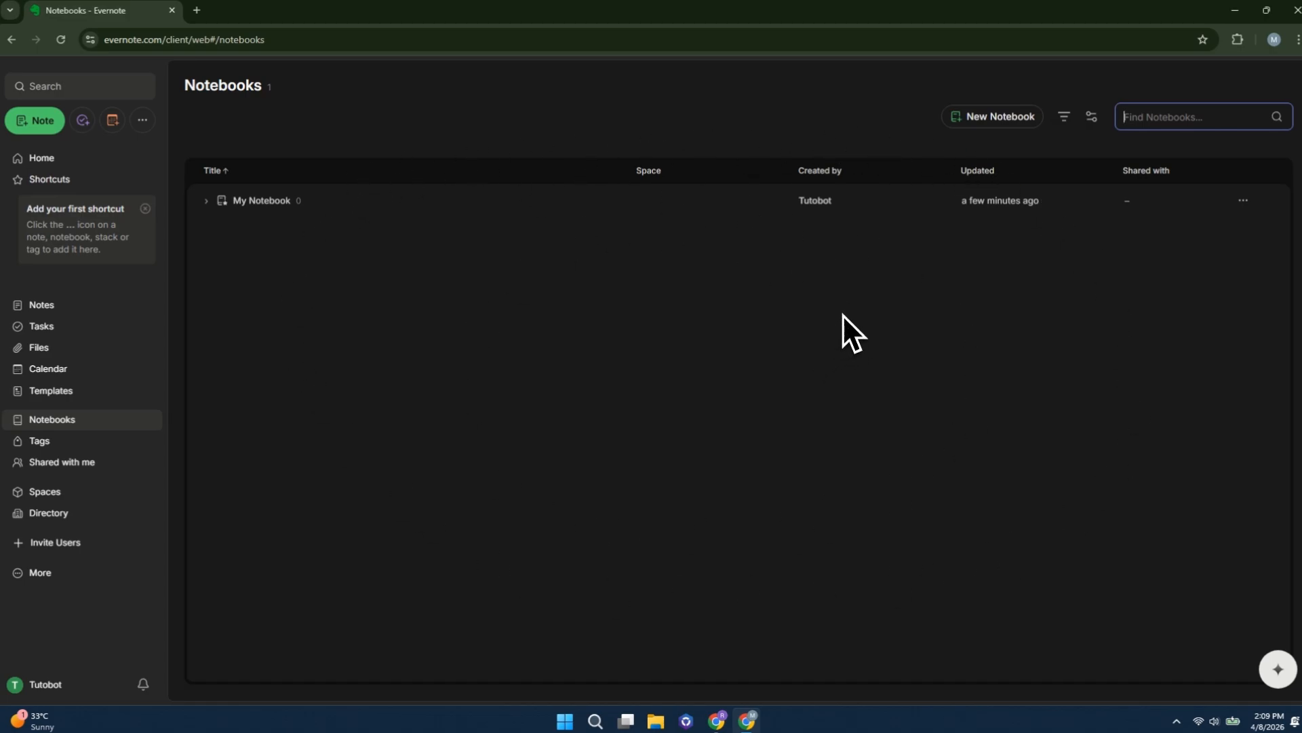
left_click(42, 443)
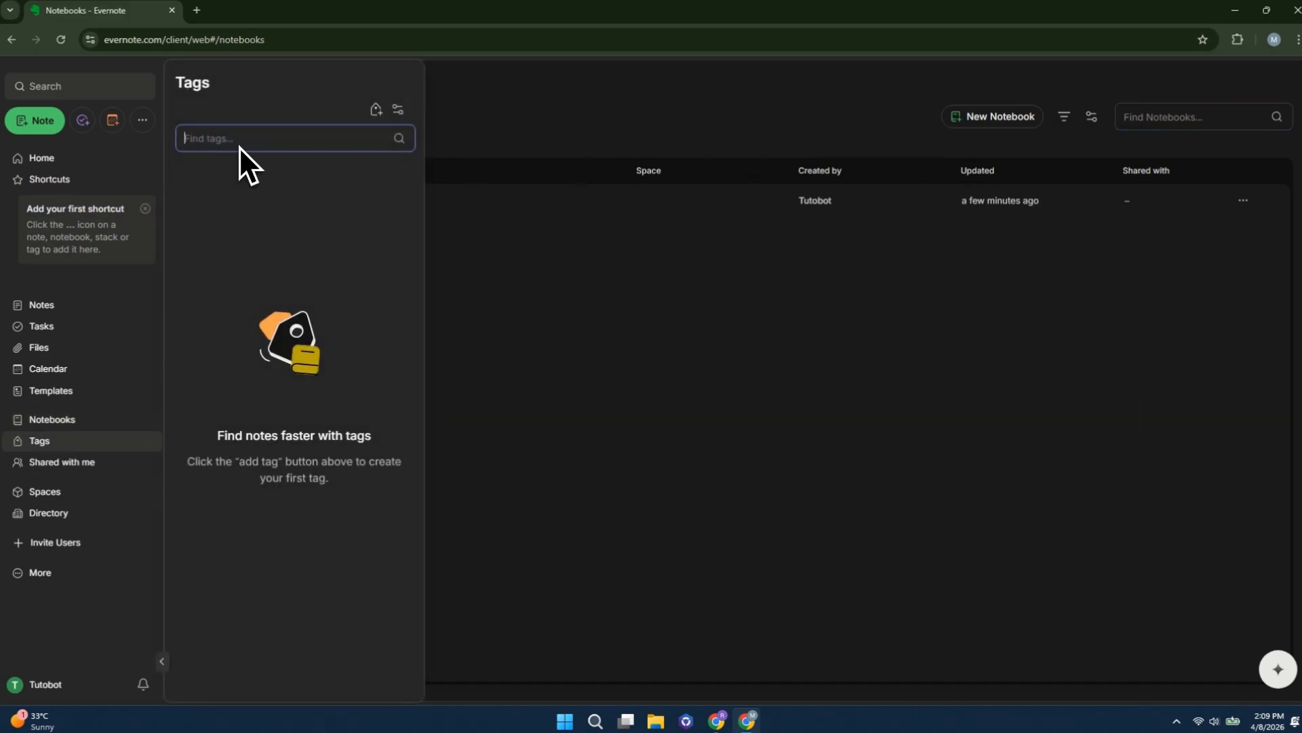
left_click(890, 316)
left_click(46, 467)
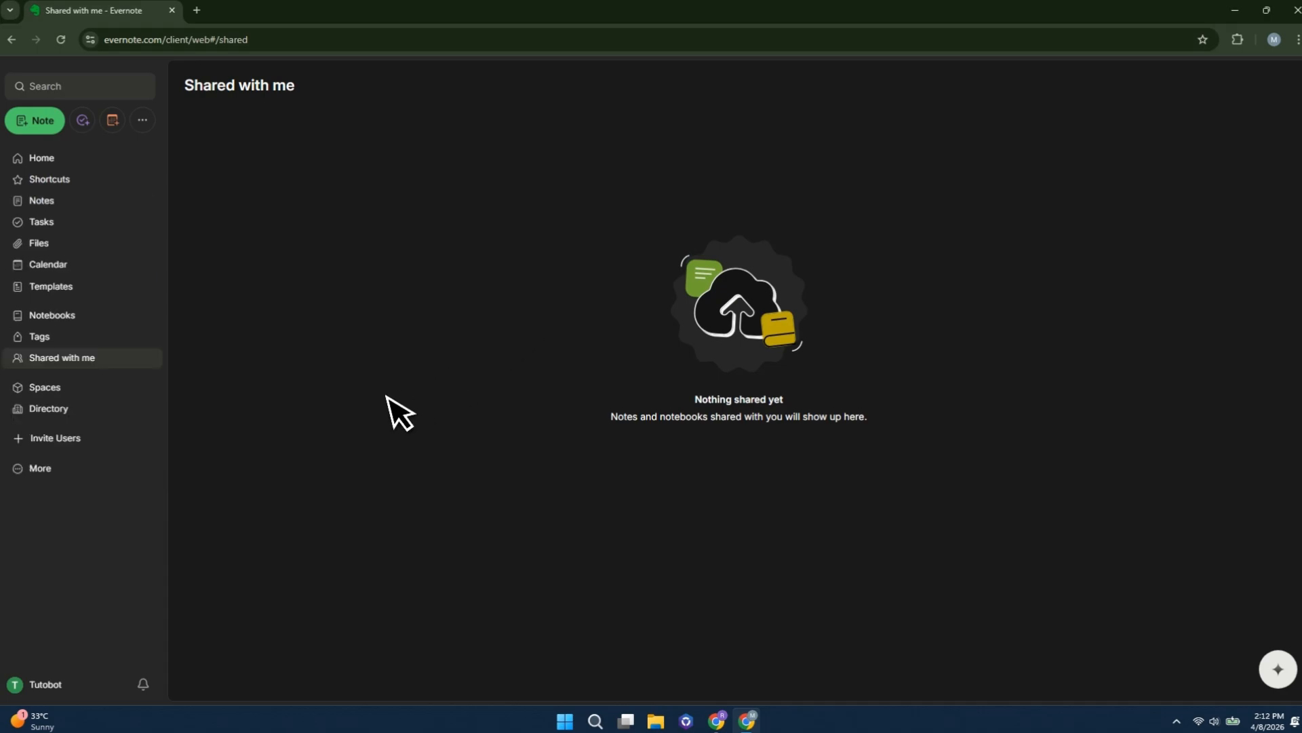
Expand Spaces and examine the form for a new space, closing it without creating one
left_click(41, 393)
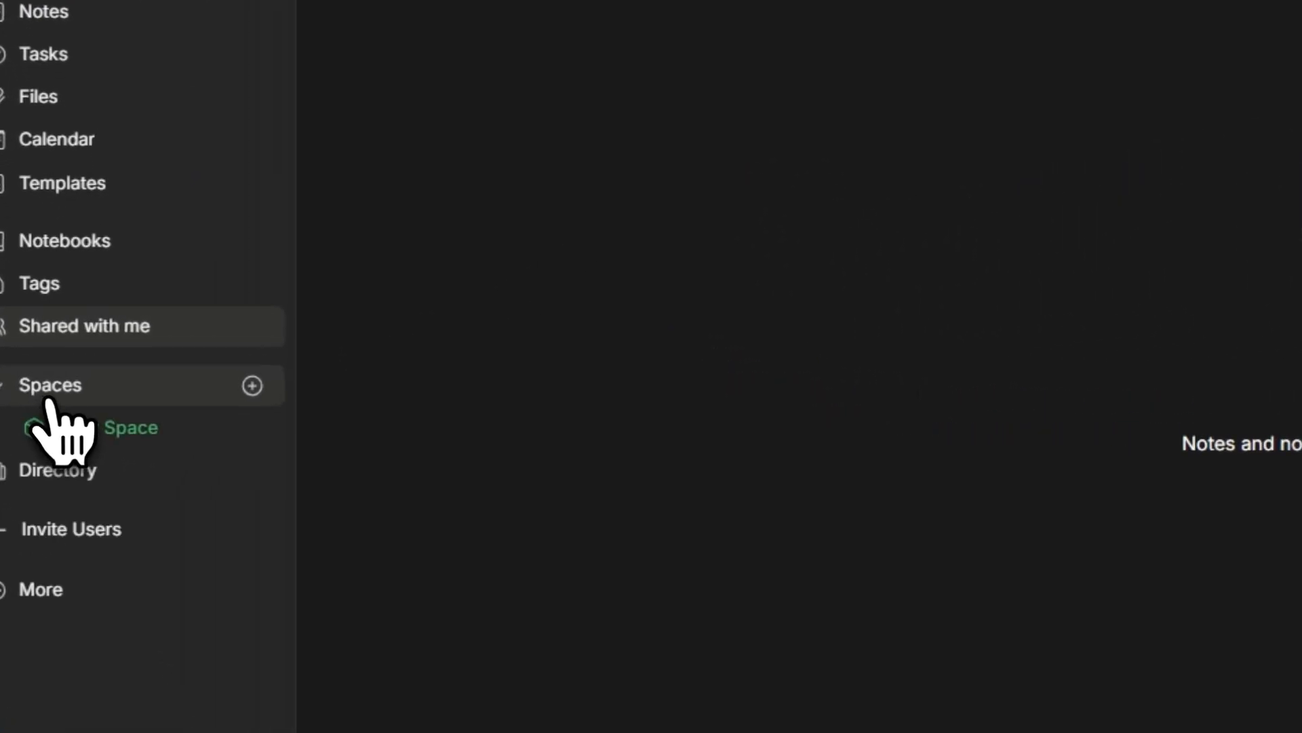
left_click(87, 434)
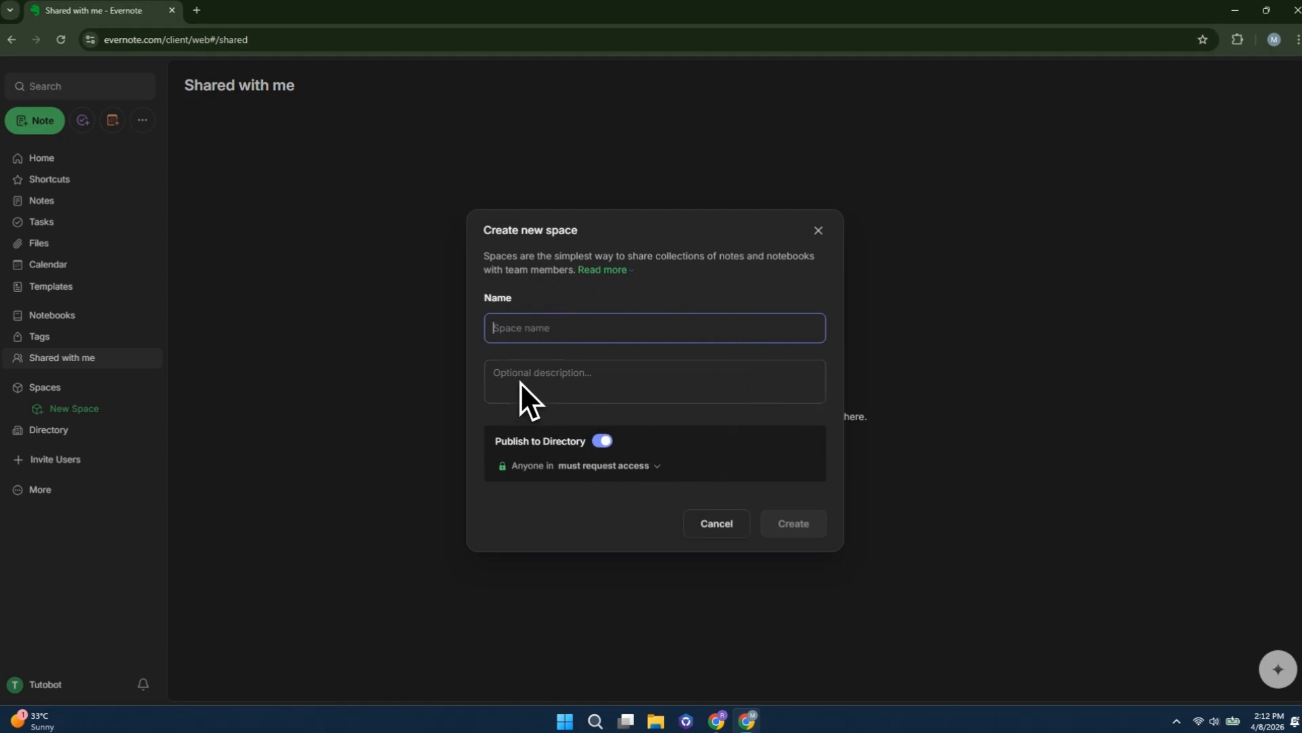
left_click(712, 528)
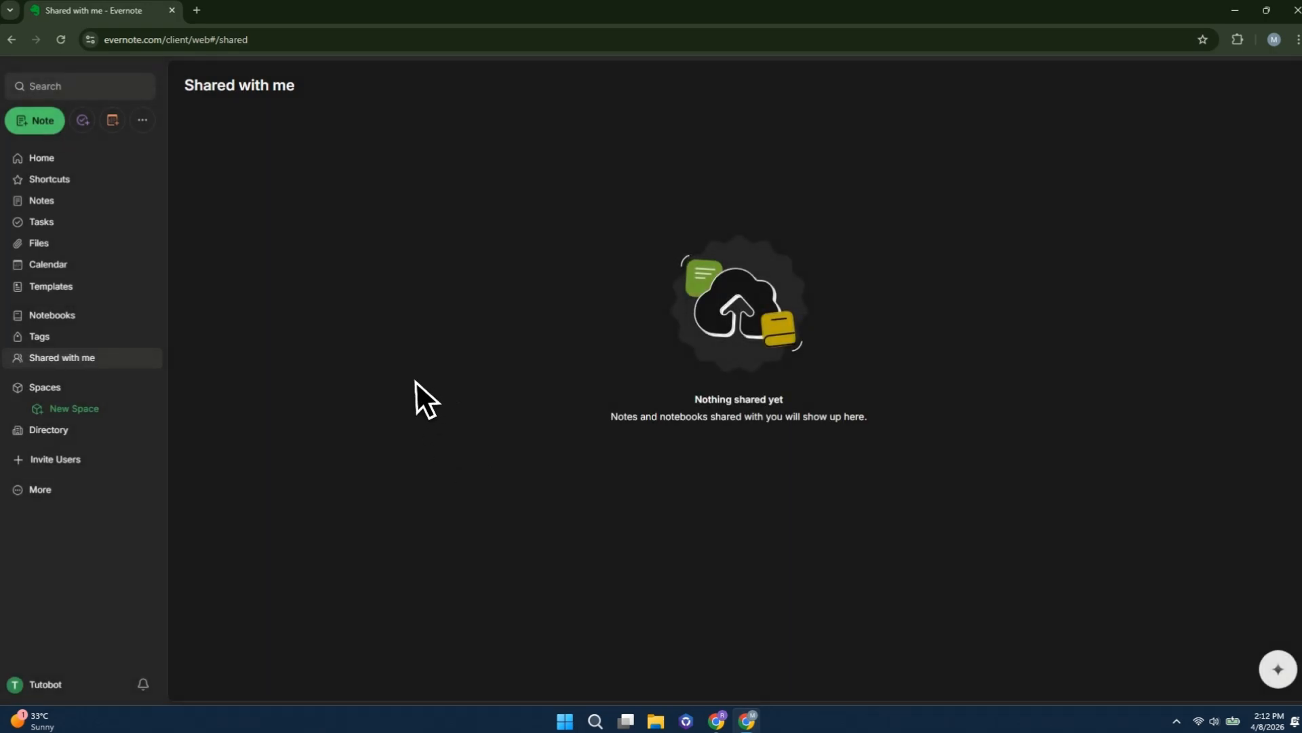
Examine the spaces and notebooks listed in the Directory, and check the additional More options
left_click(53, 437)
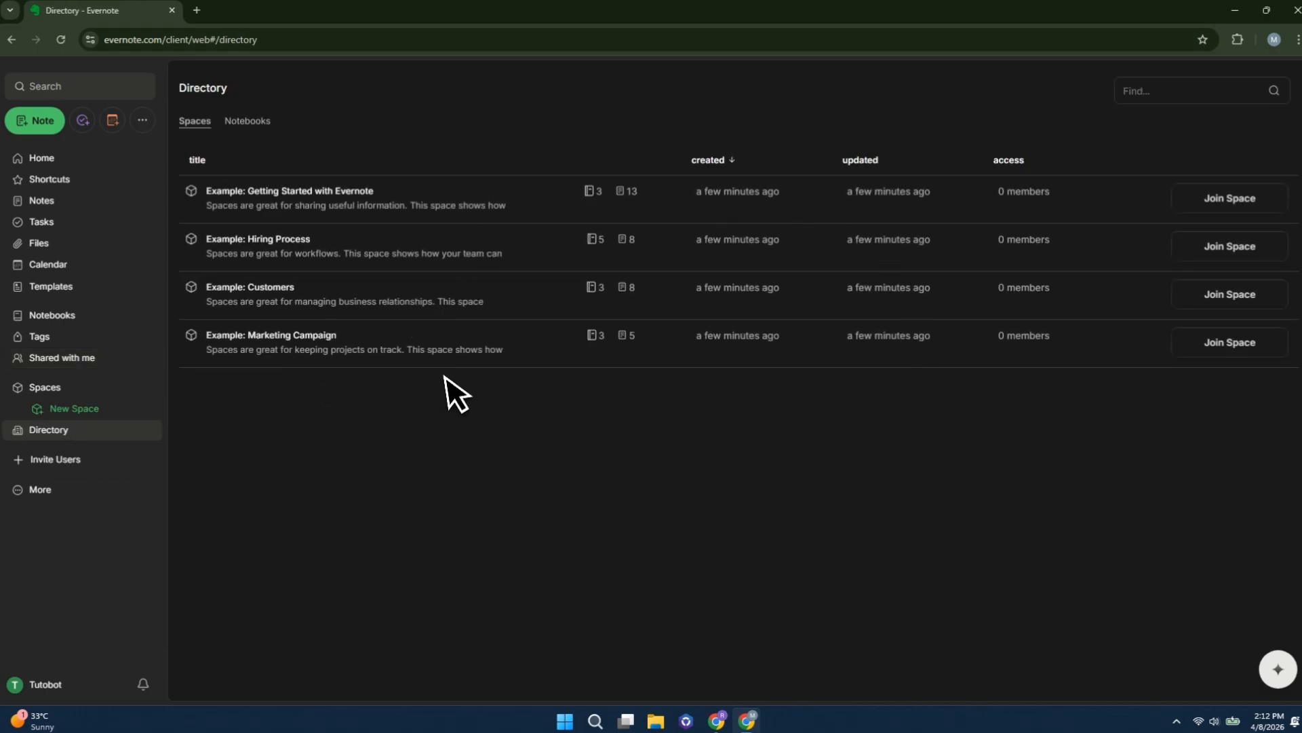
left_click(245, 123)
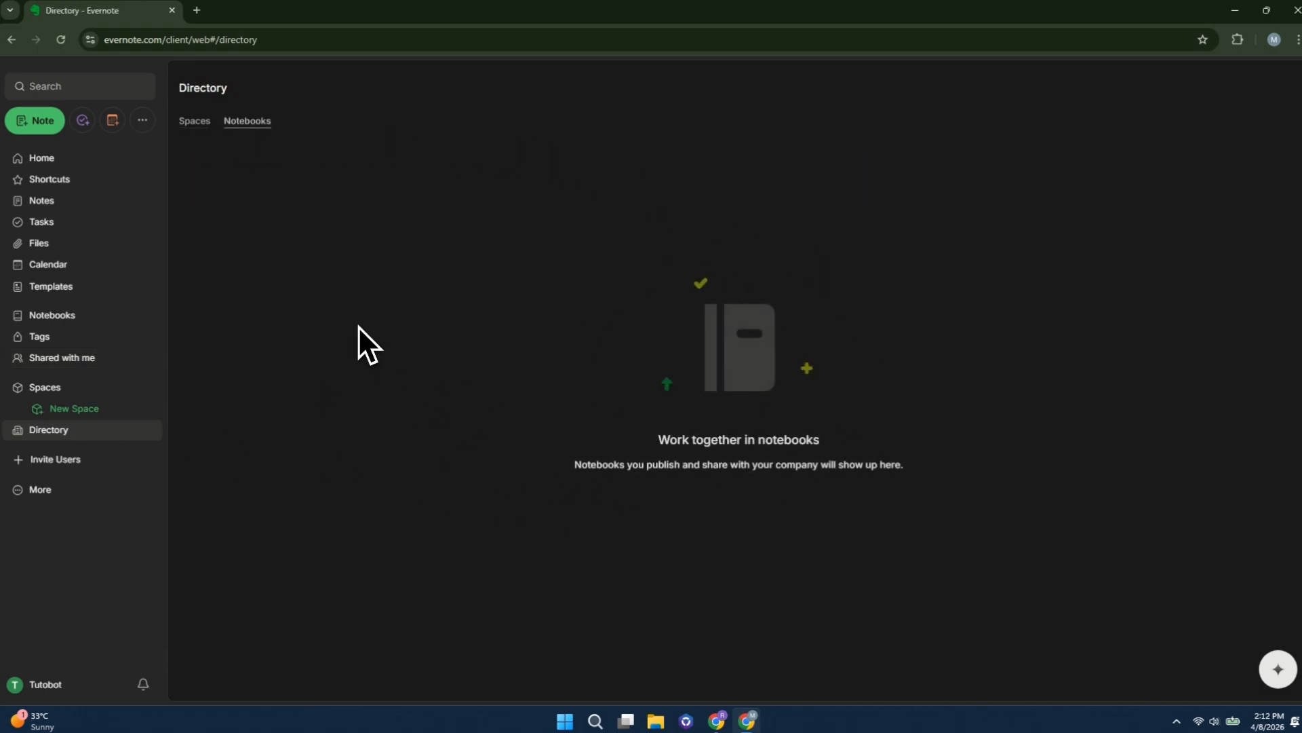
left_click(197, 124)
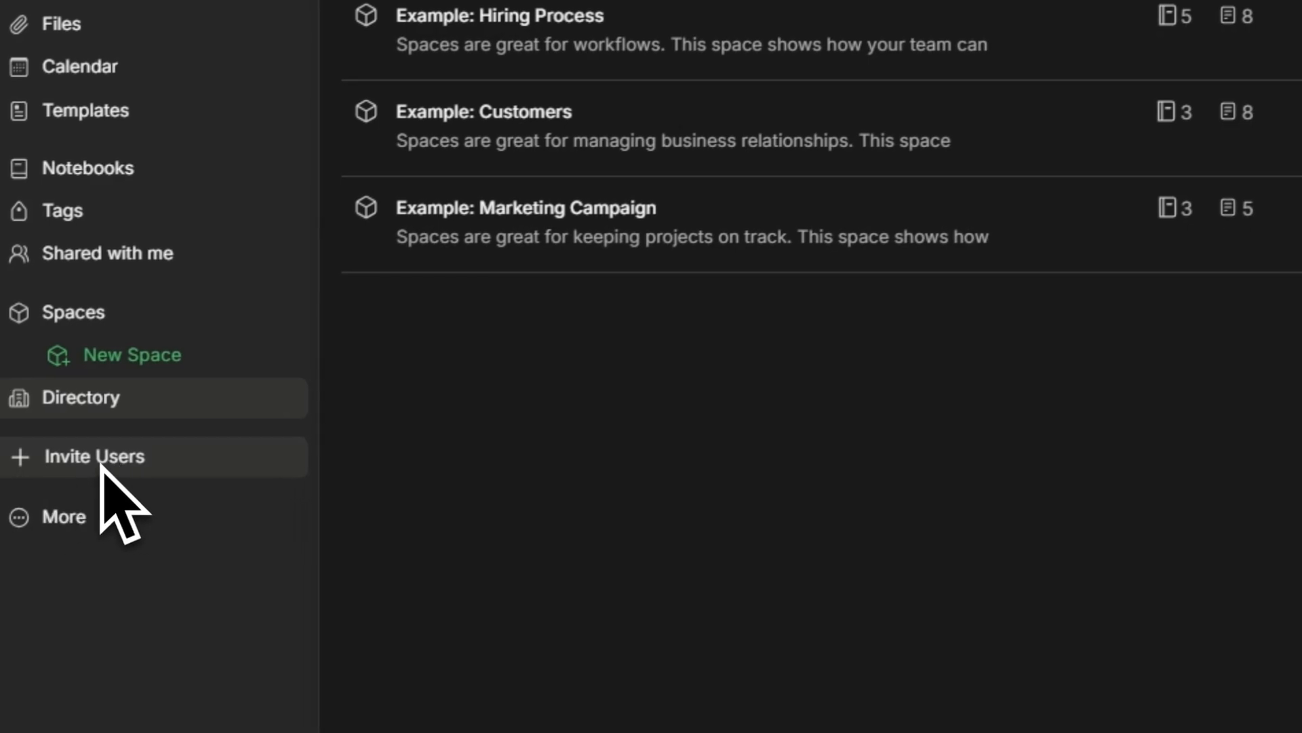
left_click(39, 519)
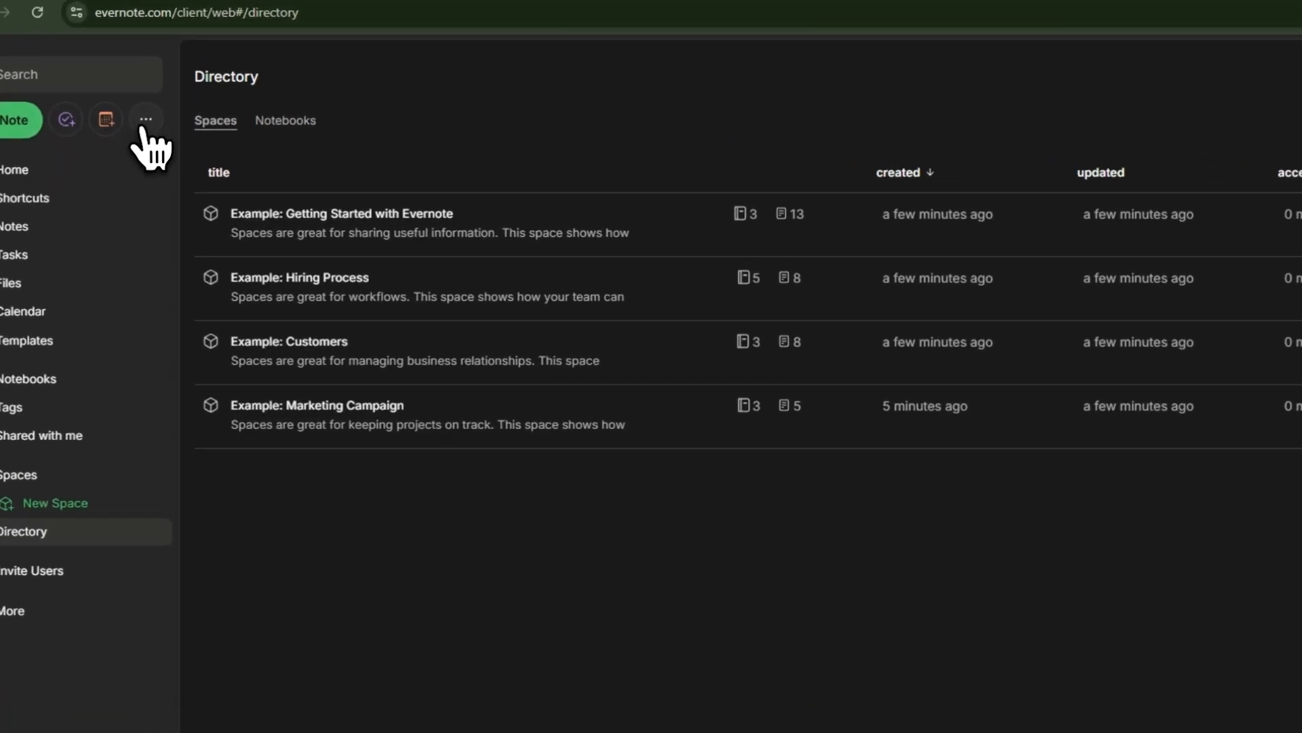
Examine the additional item types that can be created, including the audio recording choices, without creating any
left_click(145, 123)
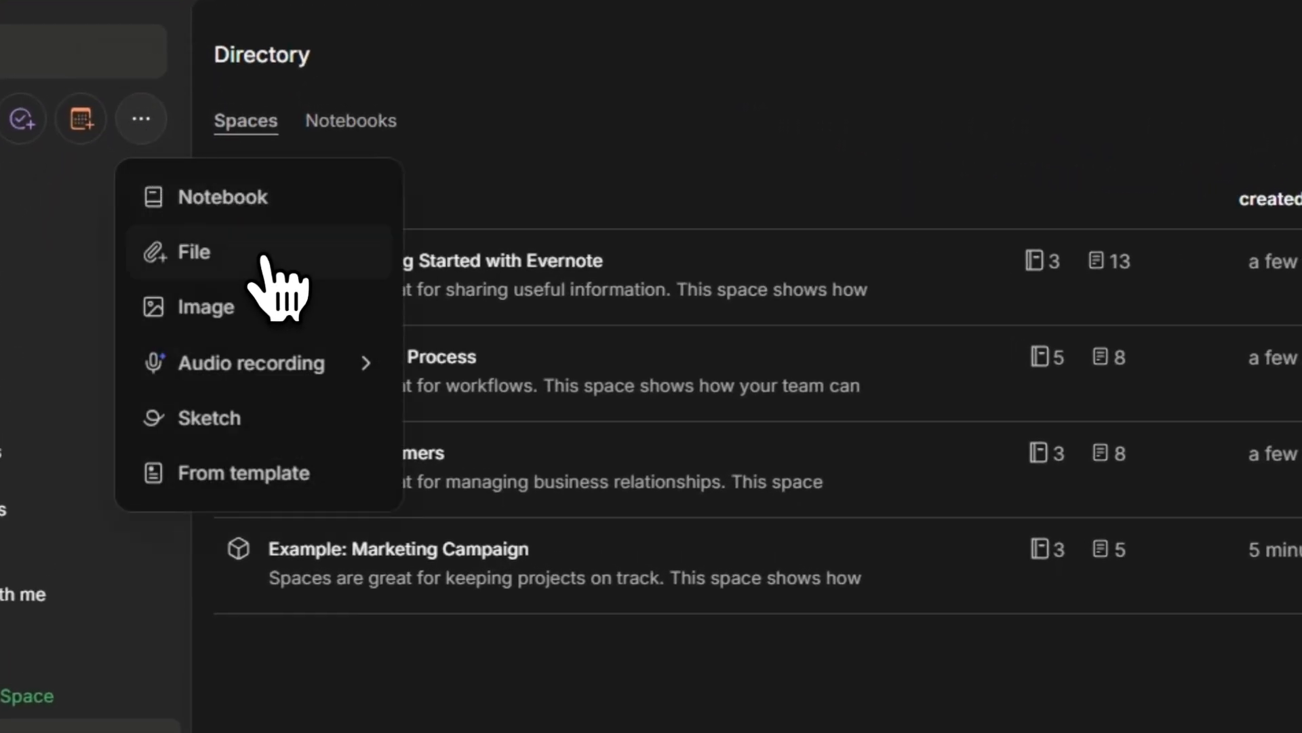
mouse_move(319, 362)
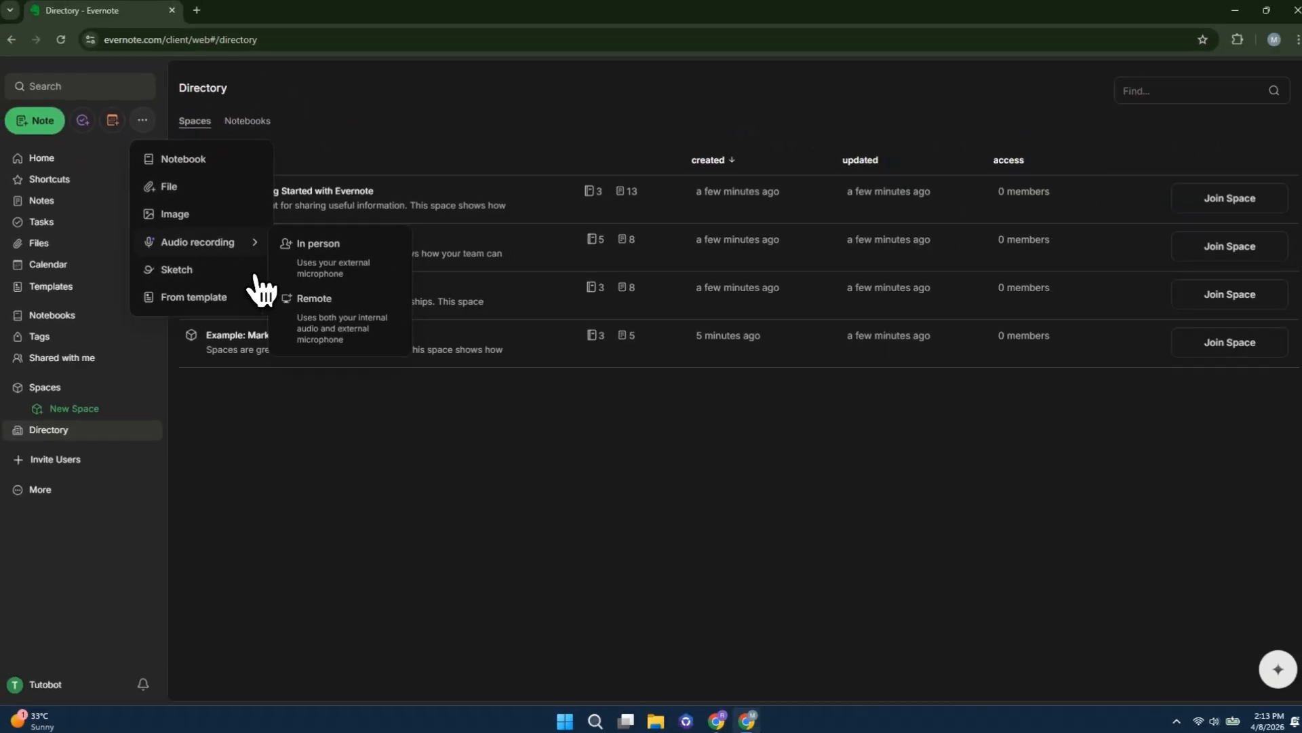
left_click(247, 355)
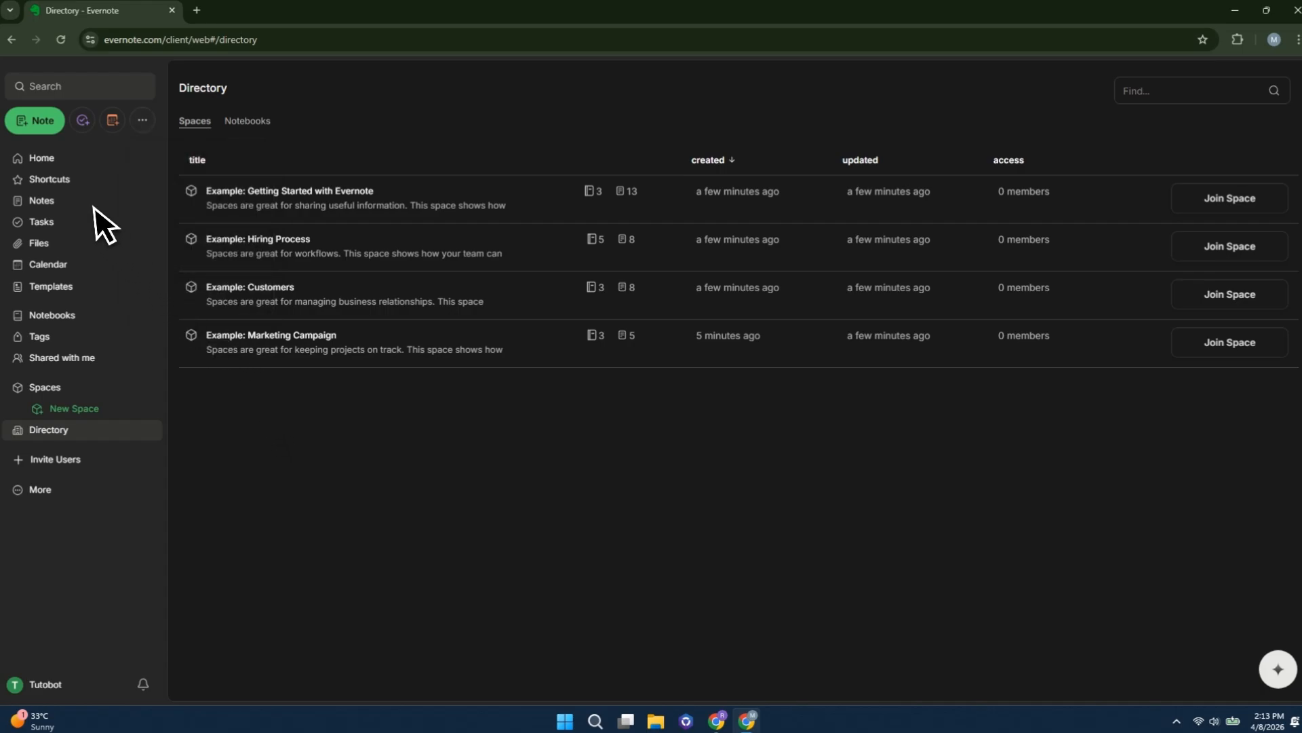
Create a new note titled "Physics" and place the cursor in its body
left_click(40, 128)
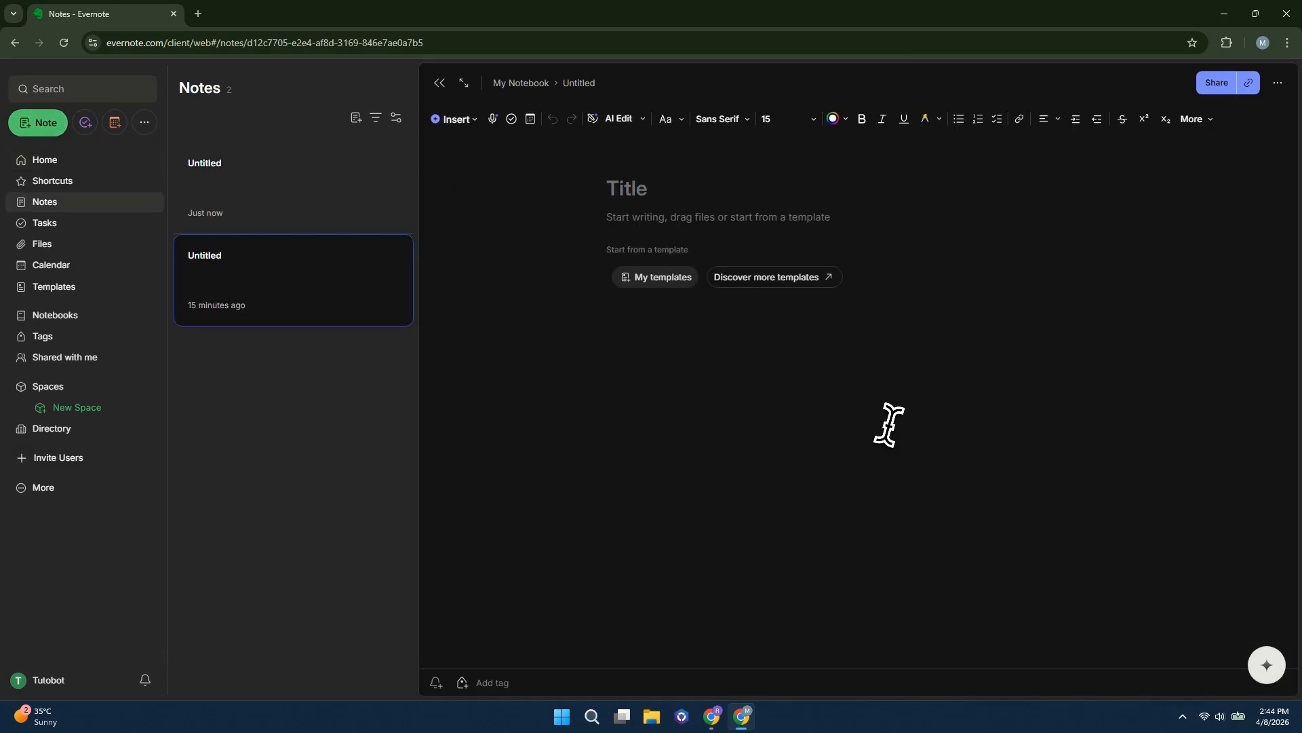
left_click(620, 195)
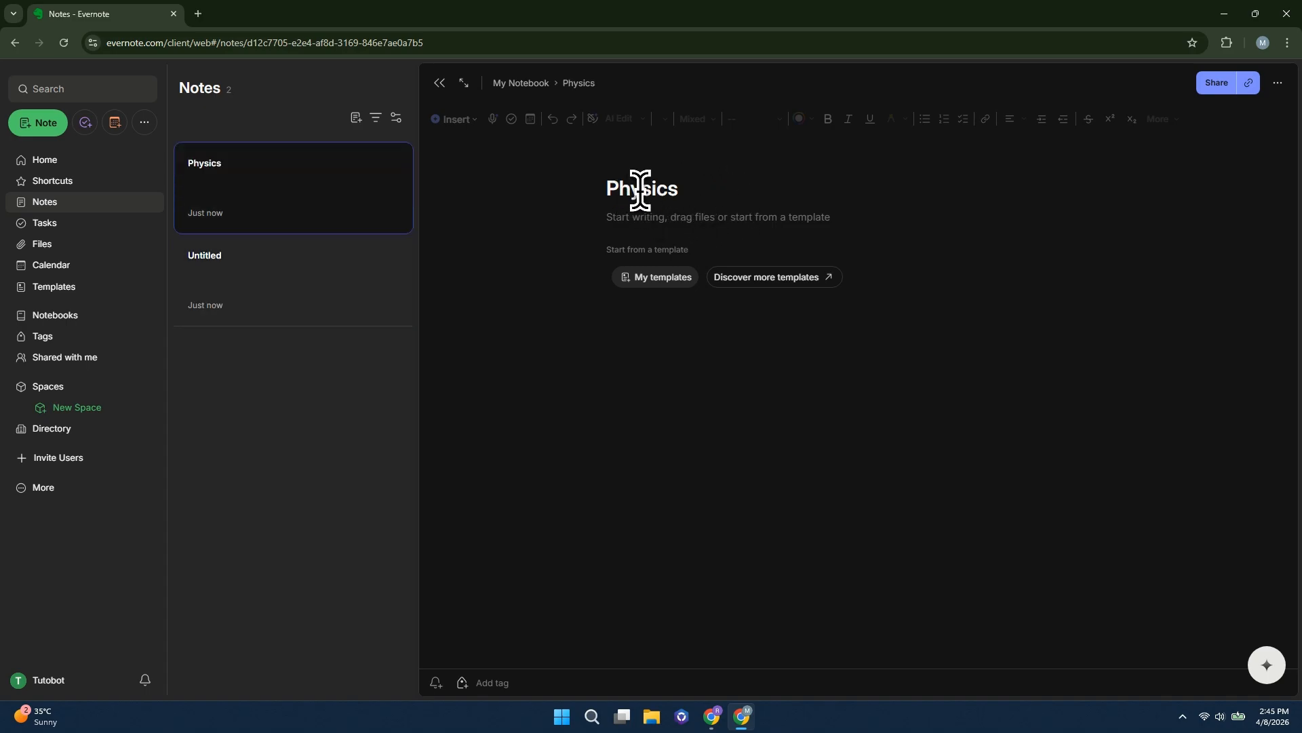
left_click(611, 217)
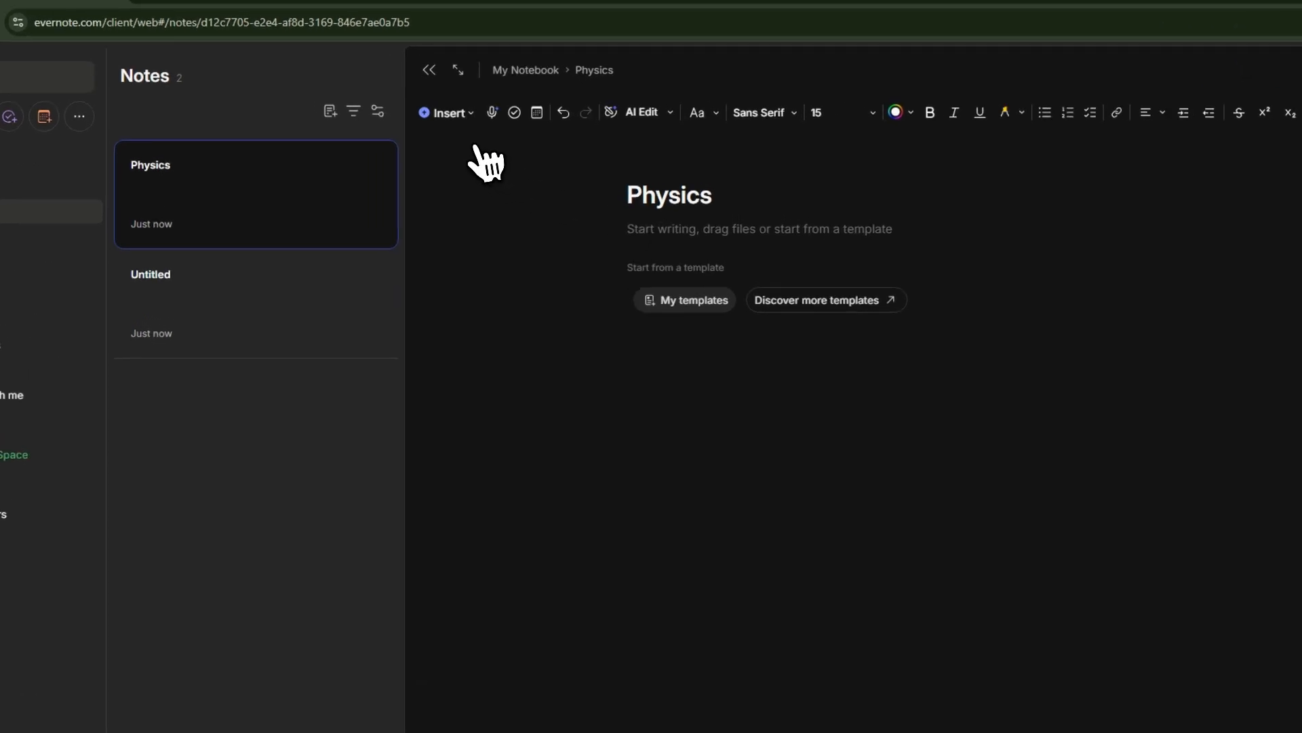
Look through the elements that can be inserted into the note, from essentials to media, without inserting one
left_click(473, 128)
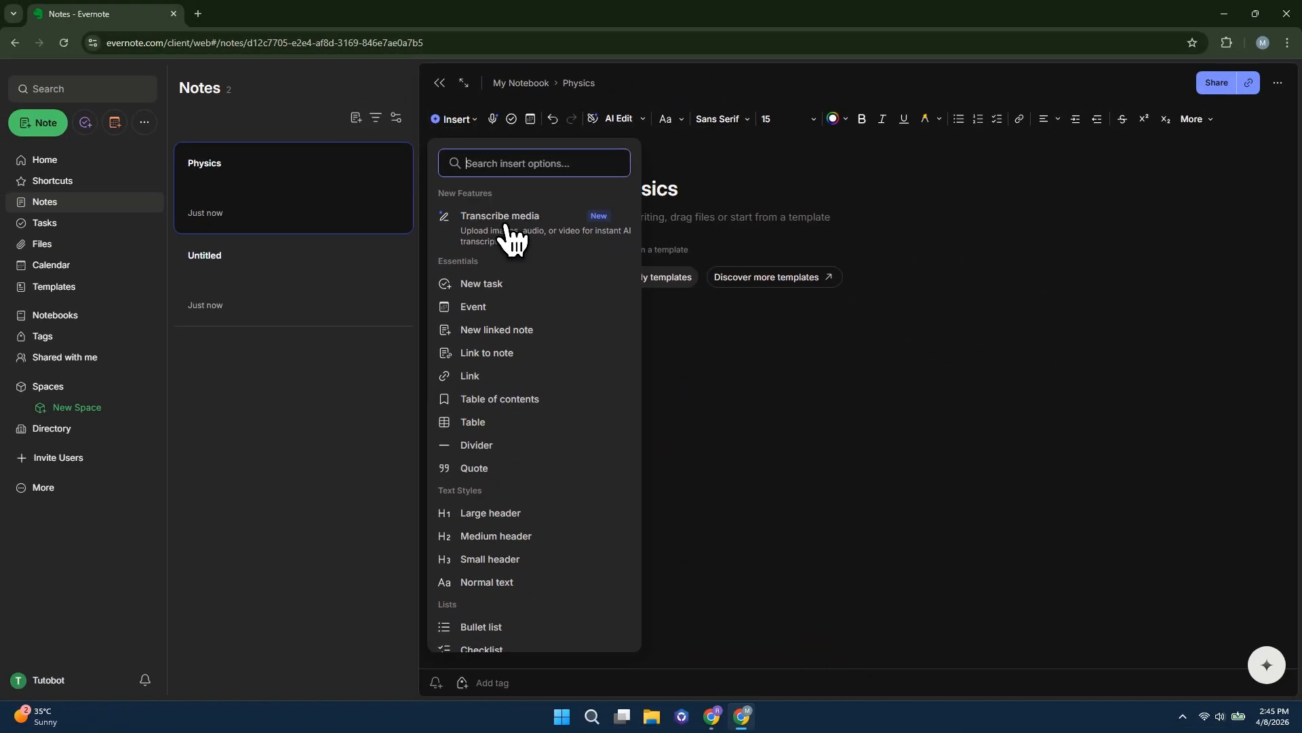
scroll(543, 535, "down", 5)
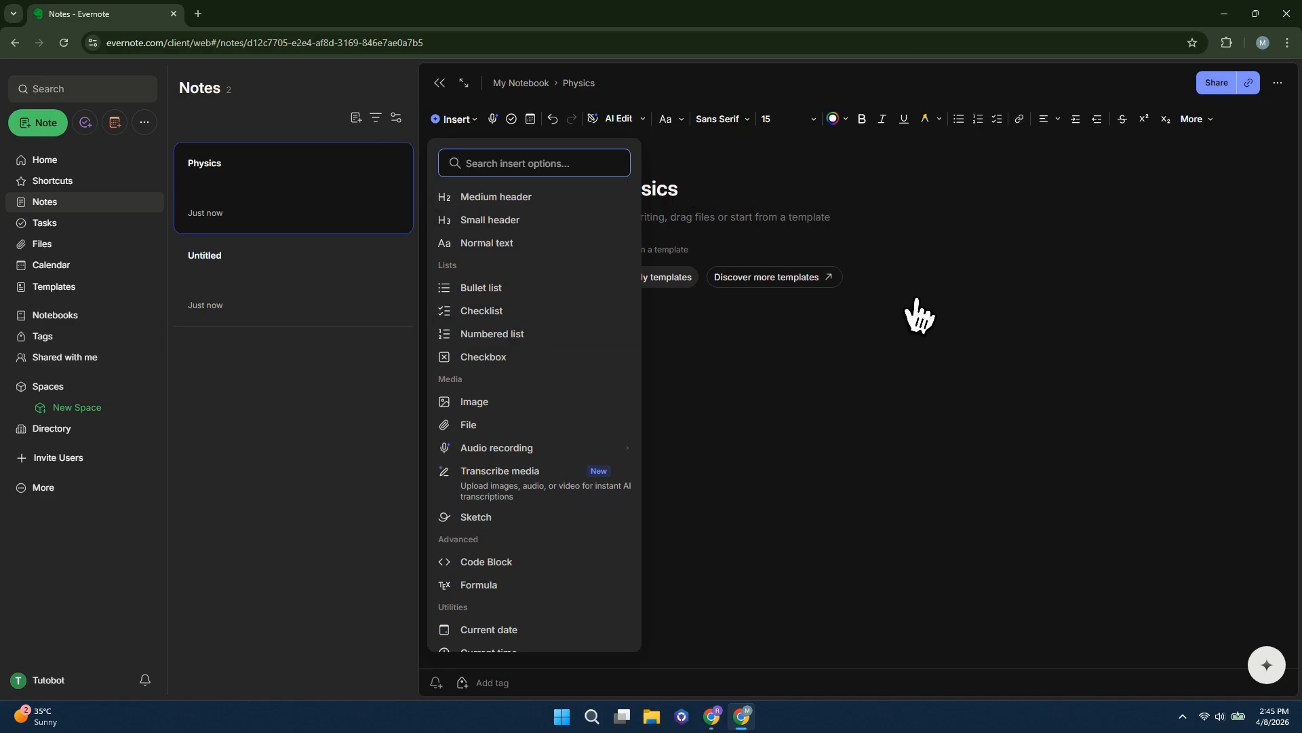
left_click(861, 350)
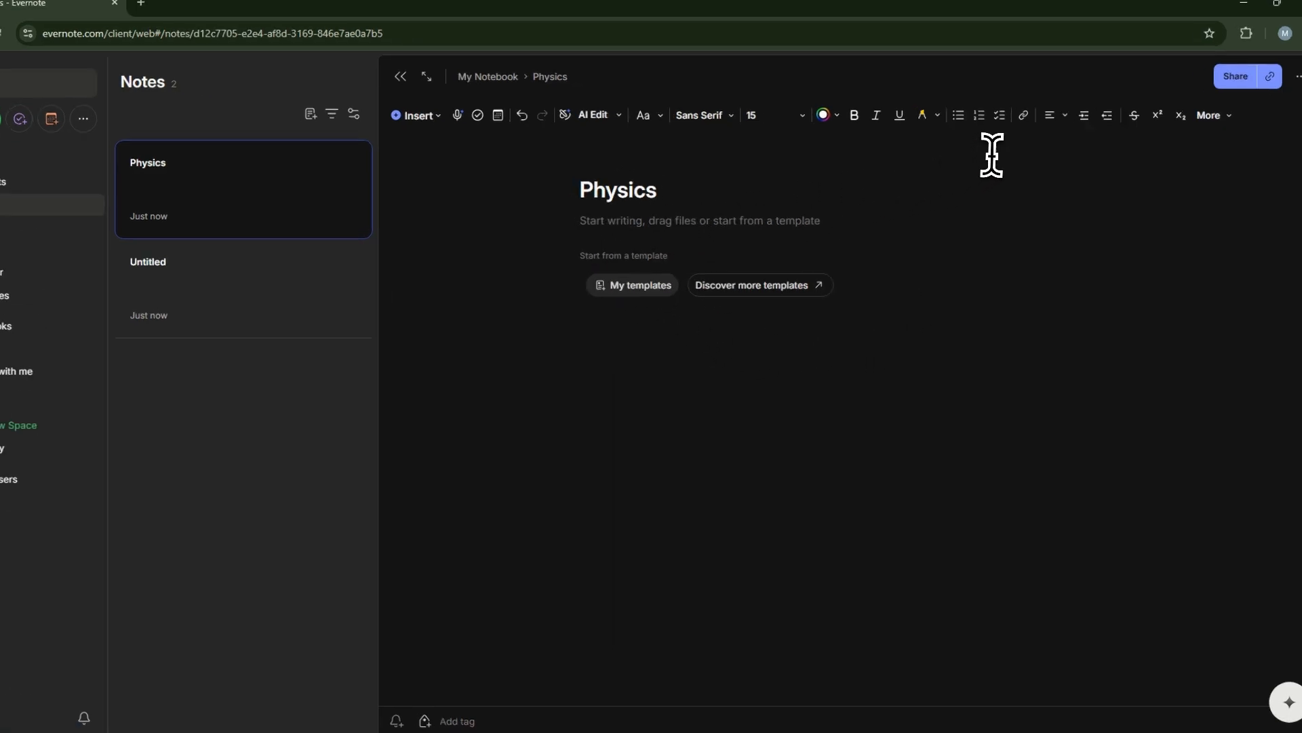
Add a checklist with the items "Quiz" and "Exam" under the title, and tick and untick both items
left_click(996, 119)
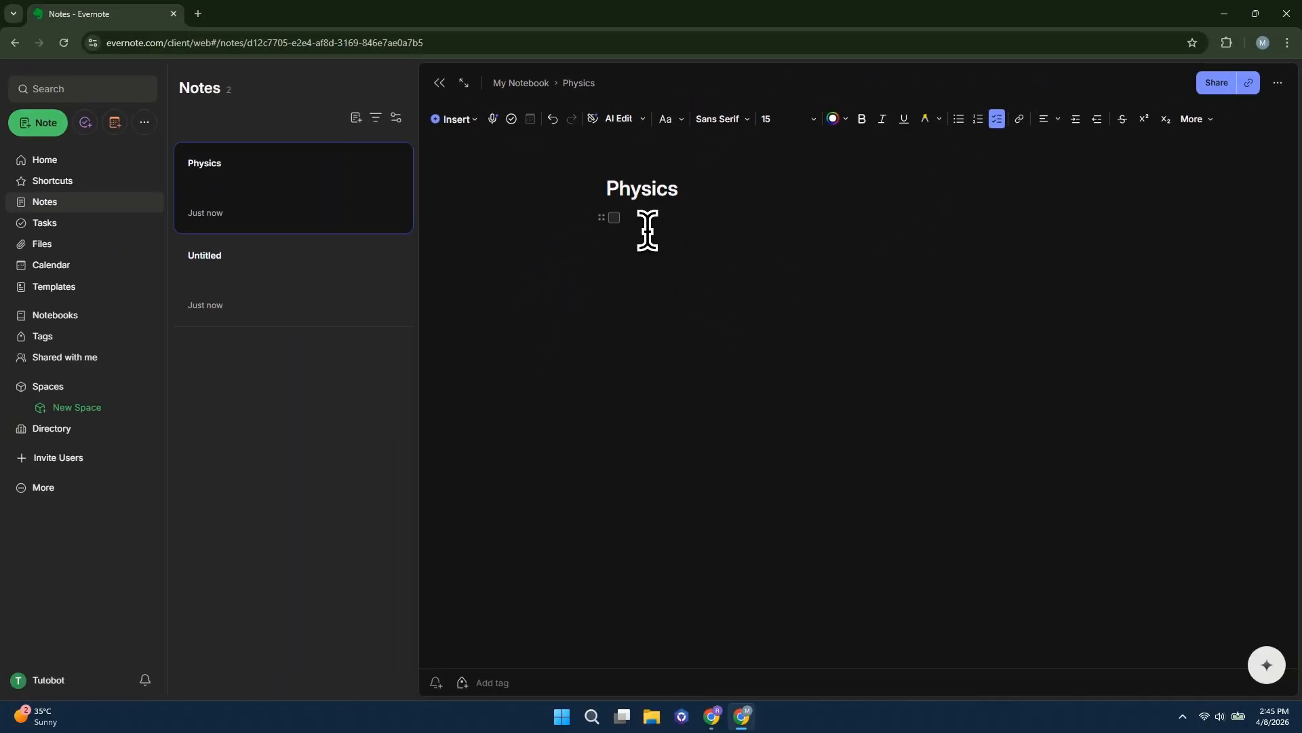
type("Q")
left_click(614, 217)
left_click(614, 235)
left_click(613, 217)
left_click(614, 236)
Insert a divider below the Quiz and Exam checklist in the Physics note
key("Return")
key("Return")
left_click(472, 124)
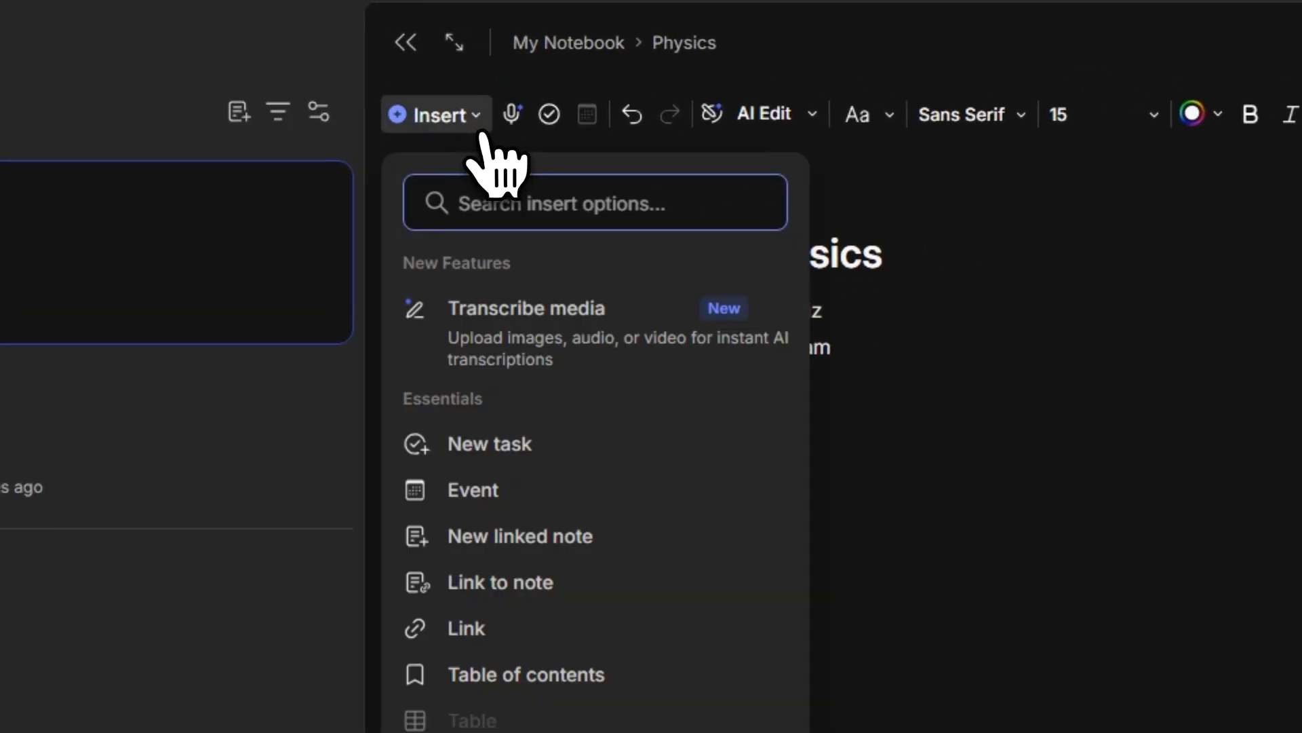
left_click(483, 450)
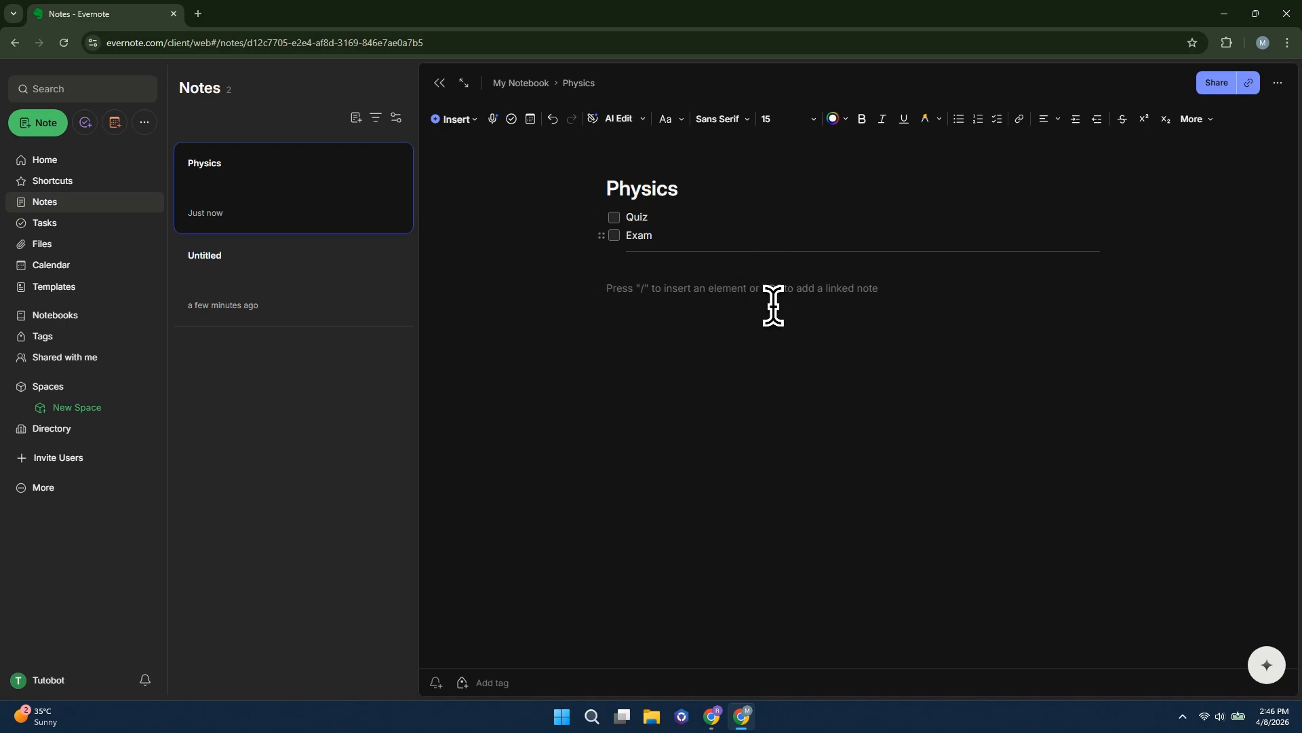
Insert a two-by-two table below the divider and fill its first column with "Contact" and "Numbers"
left_click(469, 124)
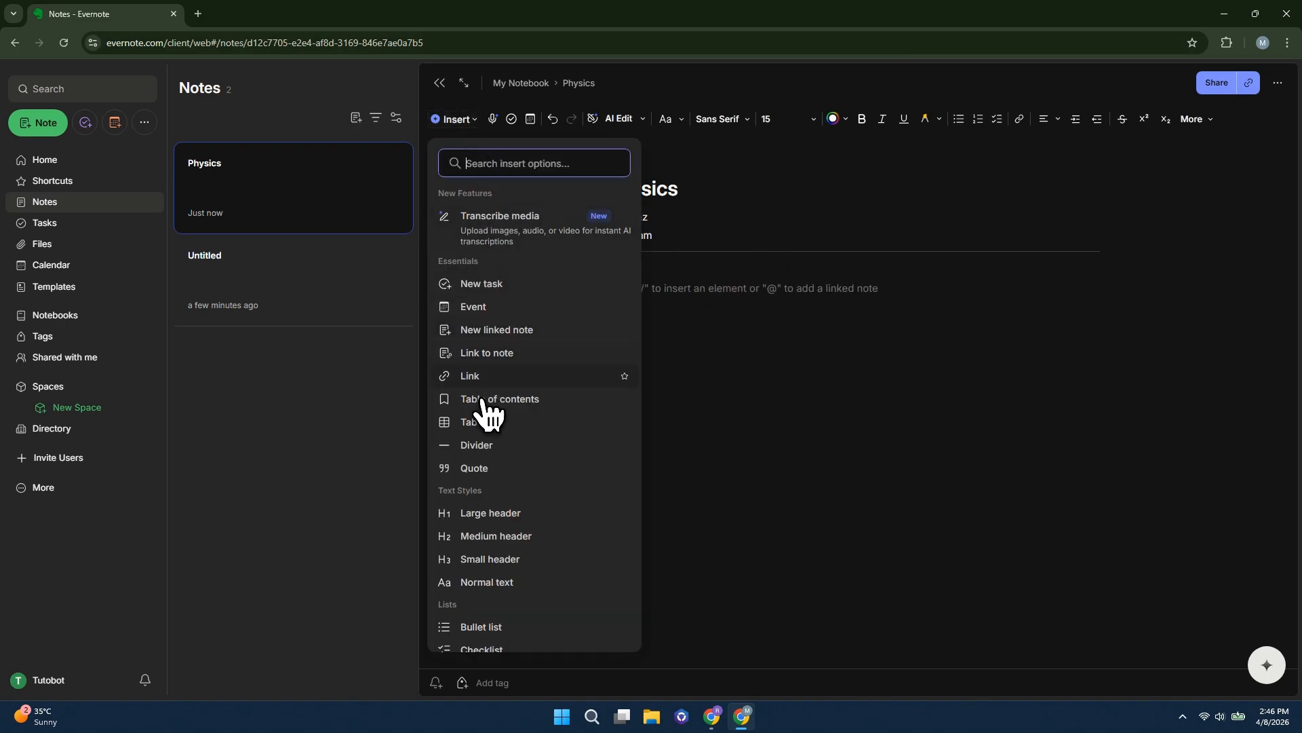
left_click(474, 424)
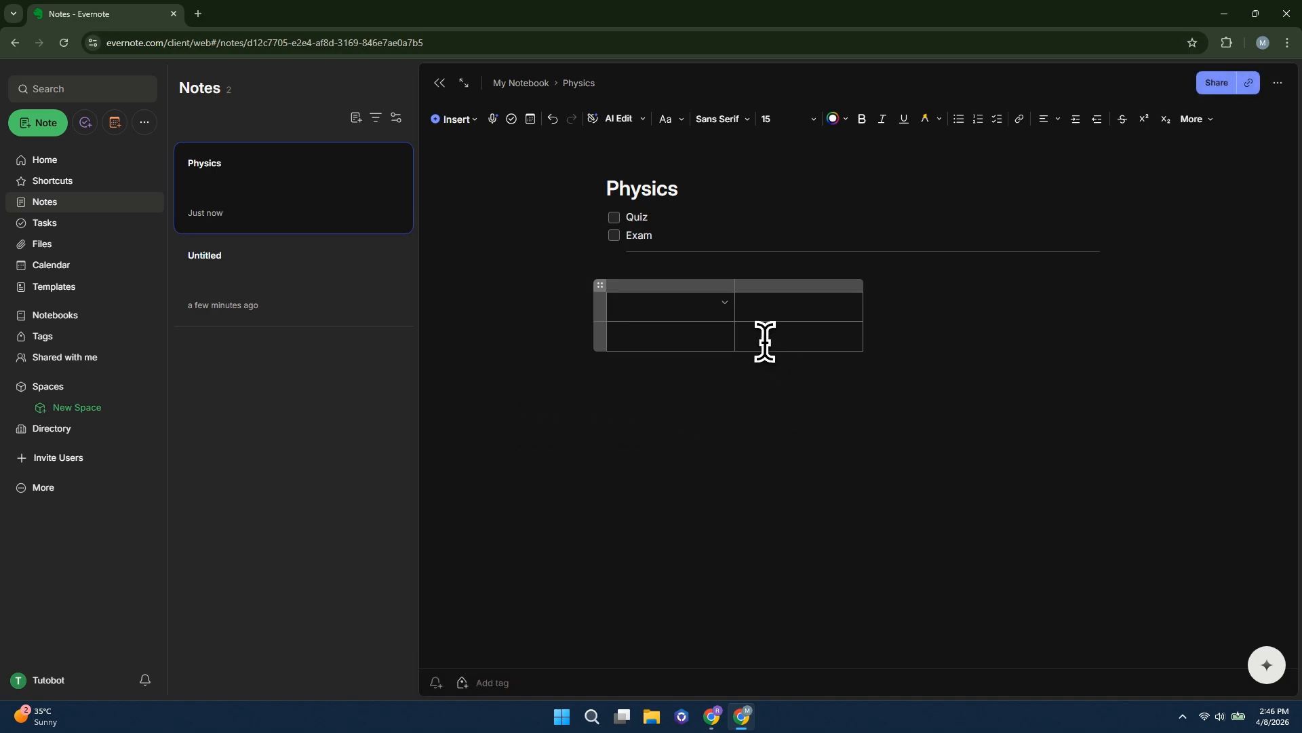
left_click(645, 315)
type("Co")
type("Number")
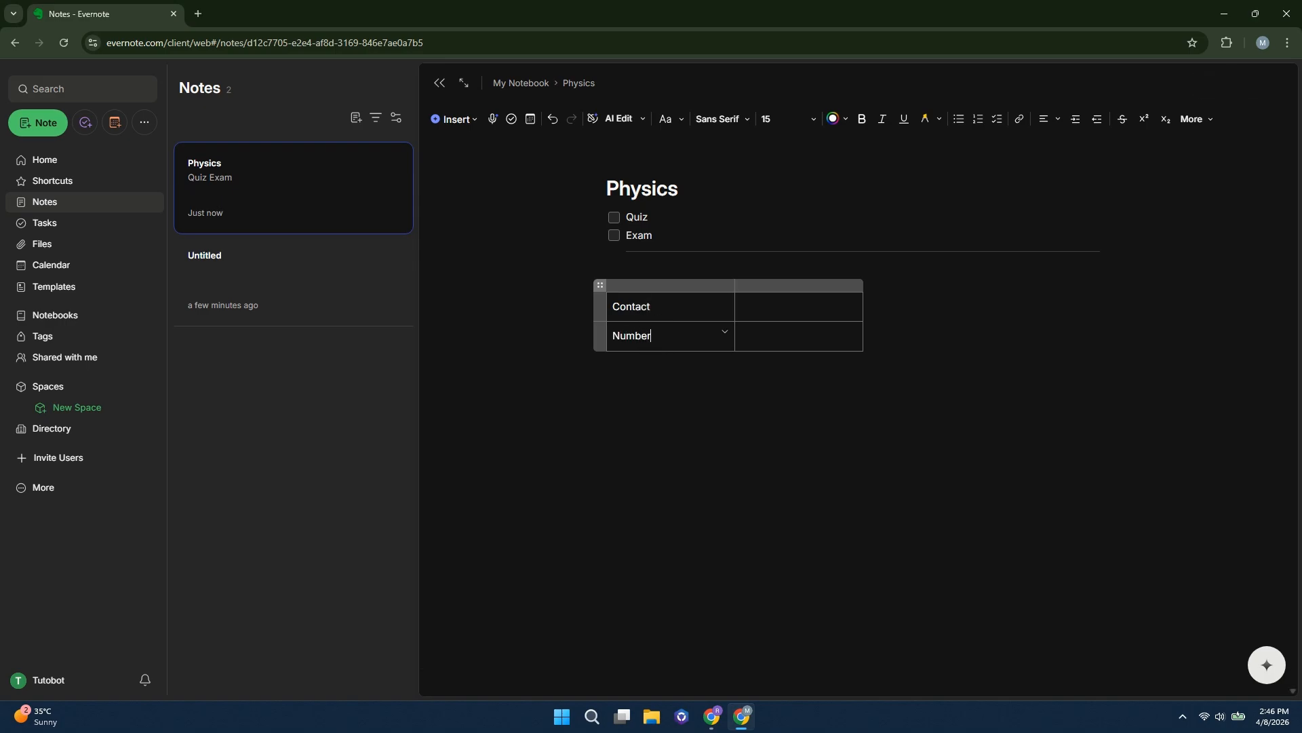
type("s")
left_click(708, 370)
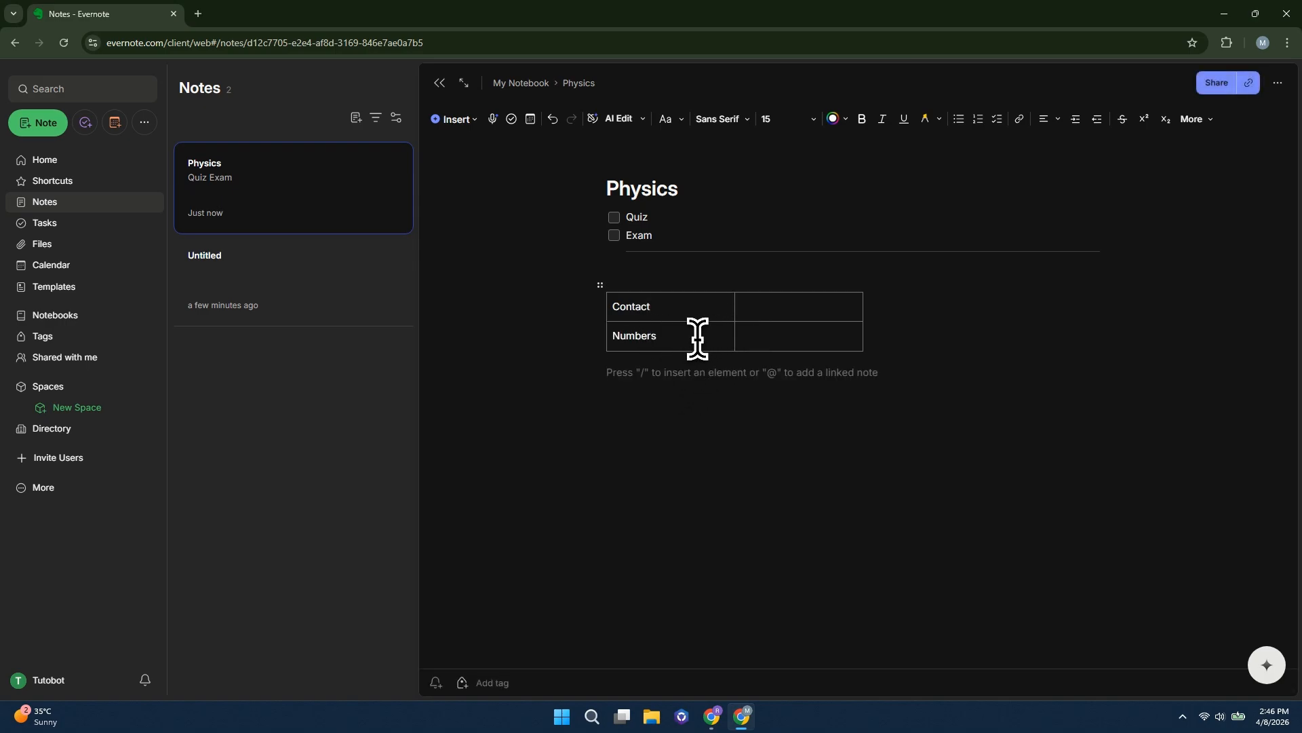
Add two empty columns before the Contact column of the table
left_click(655, 311)
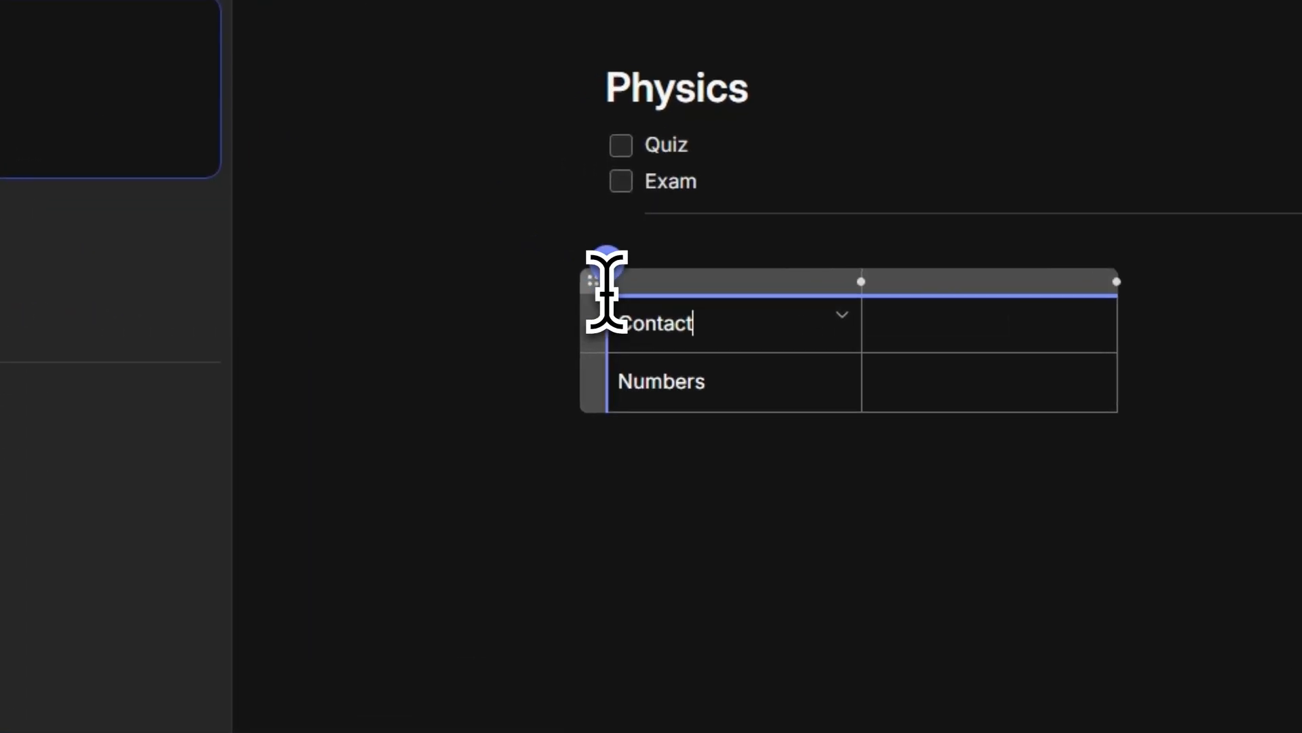
left_click(607, 277)
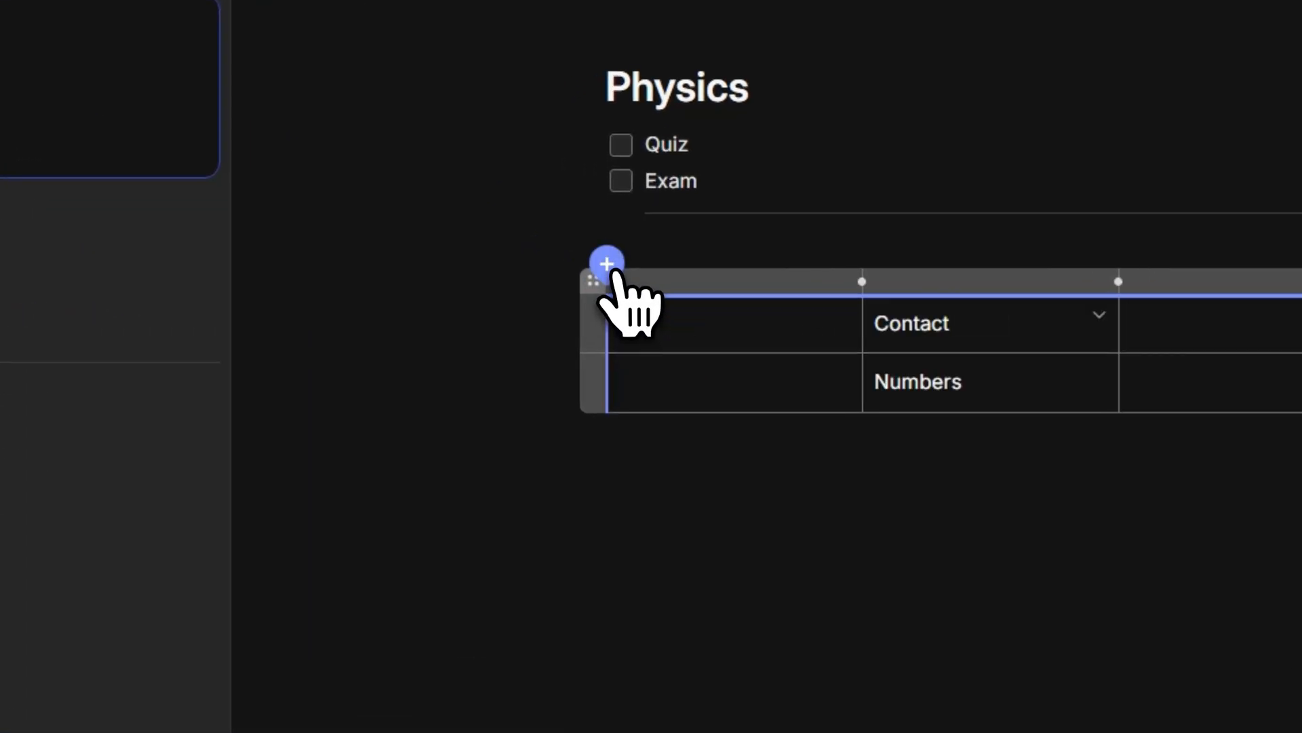
left_click(609, 268)
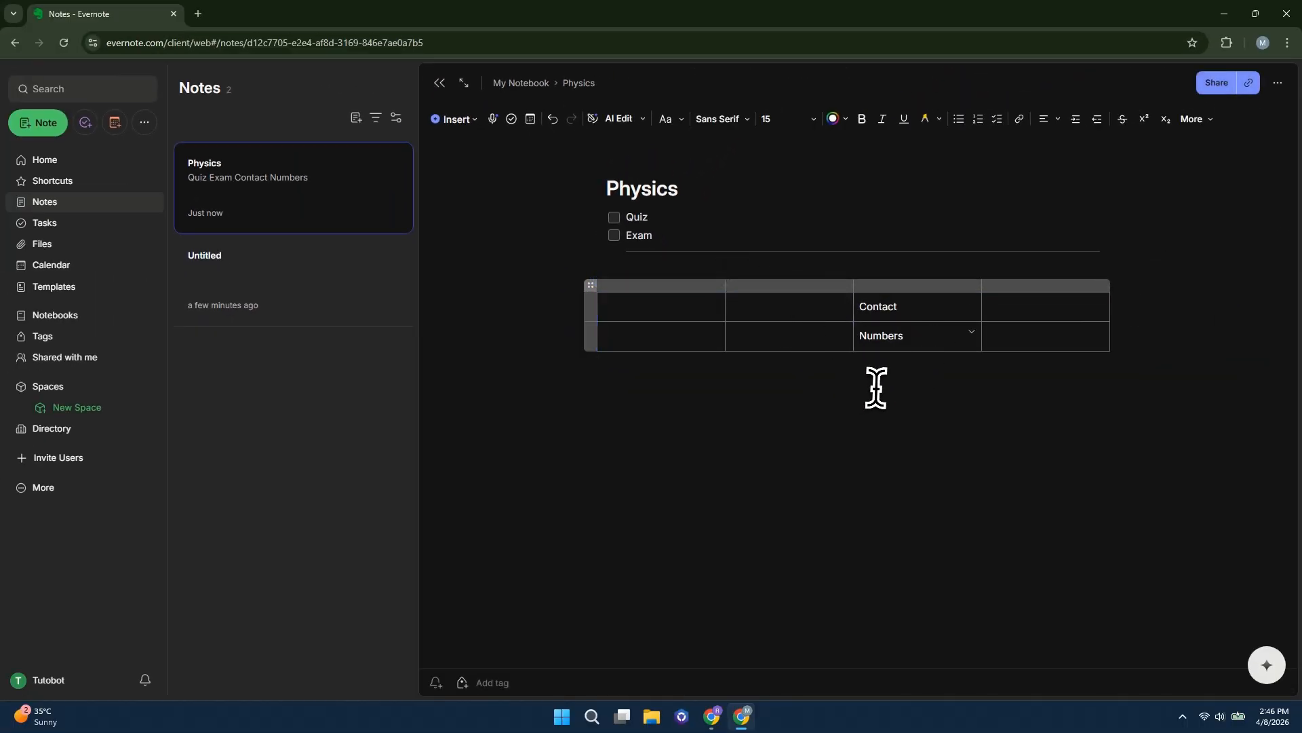
Insert a divider under "Numbers" inside its table cell and another divider below the table
left_click(470, 120)
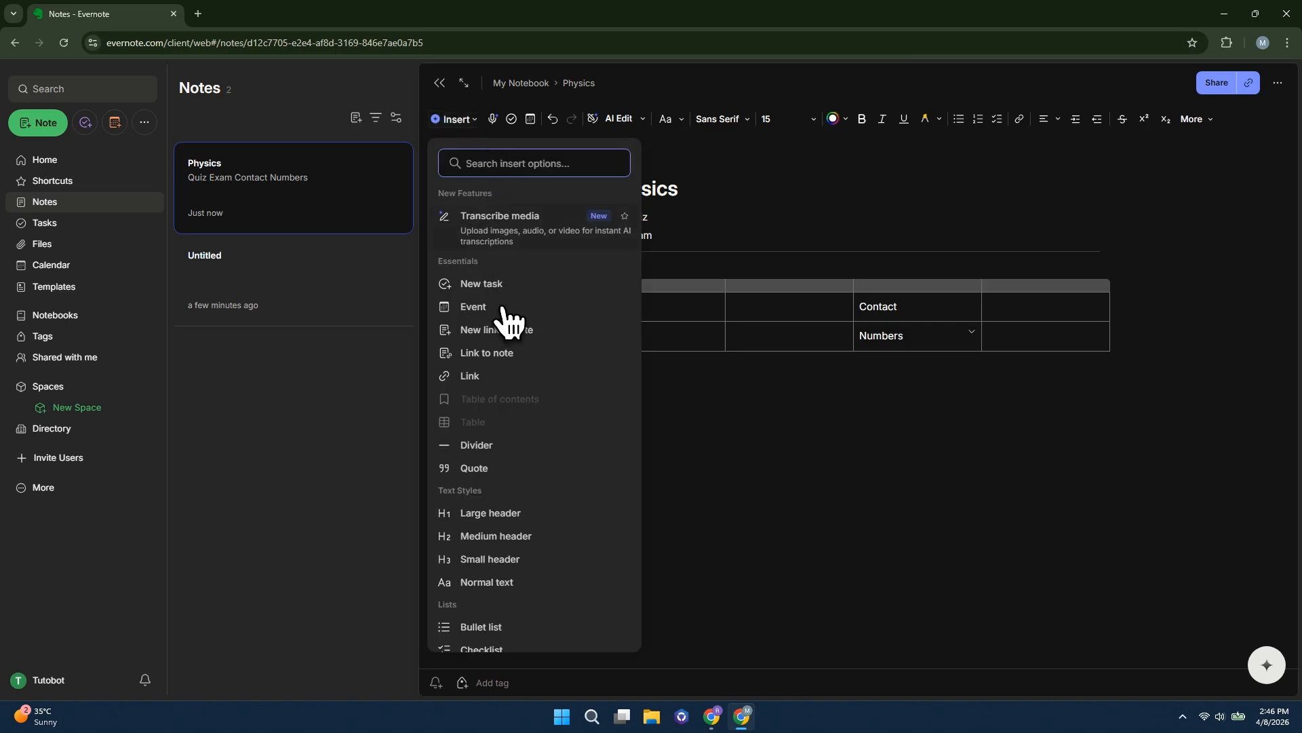
left_click(487, 447)
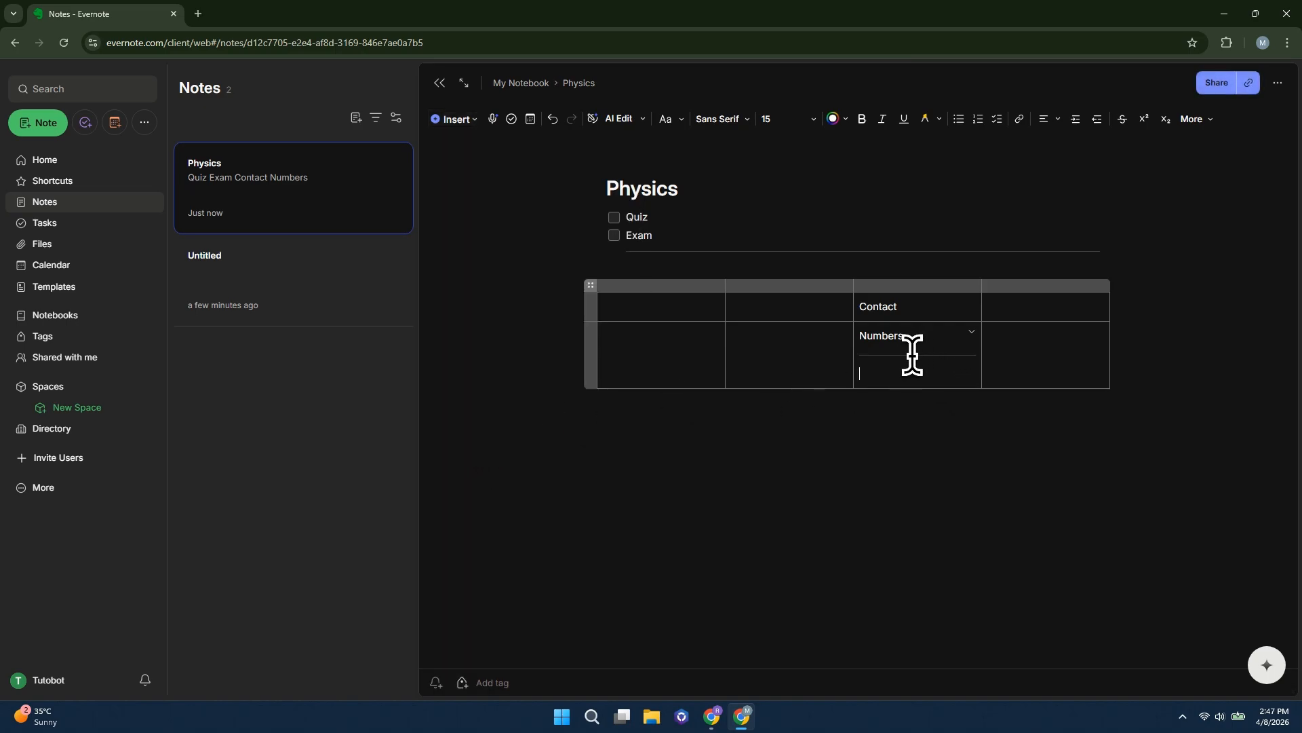
left_click(735, 421)
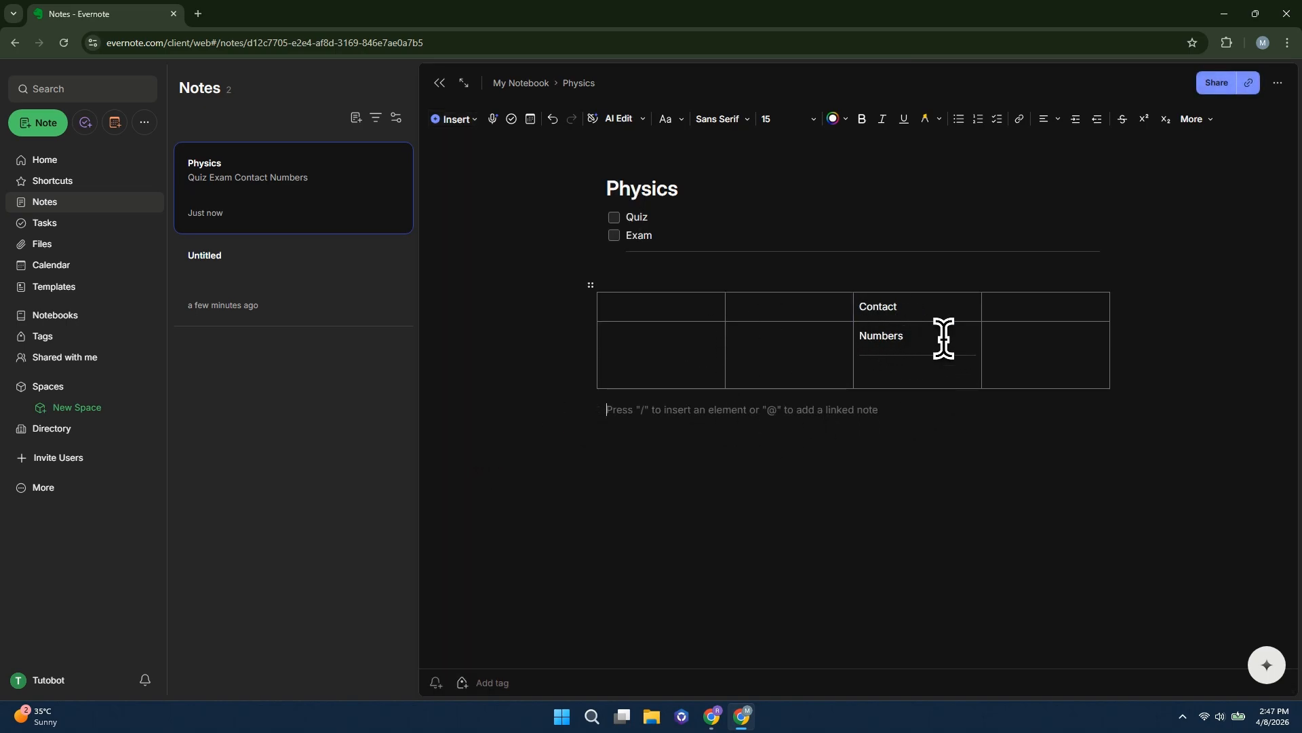
left_click(473, 121)
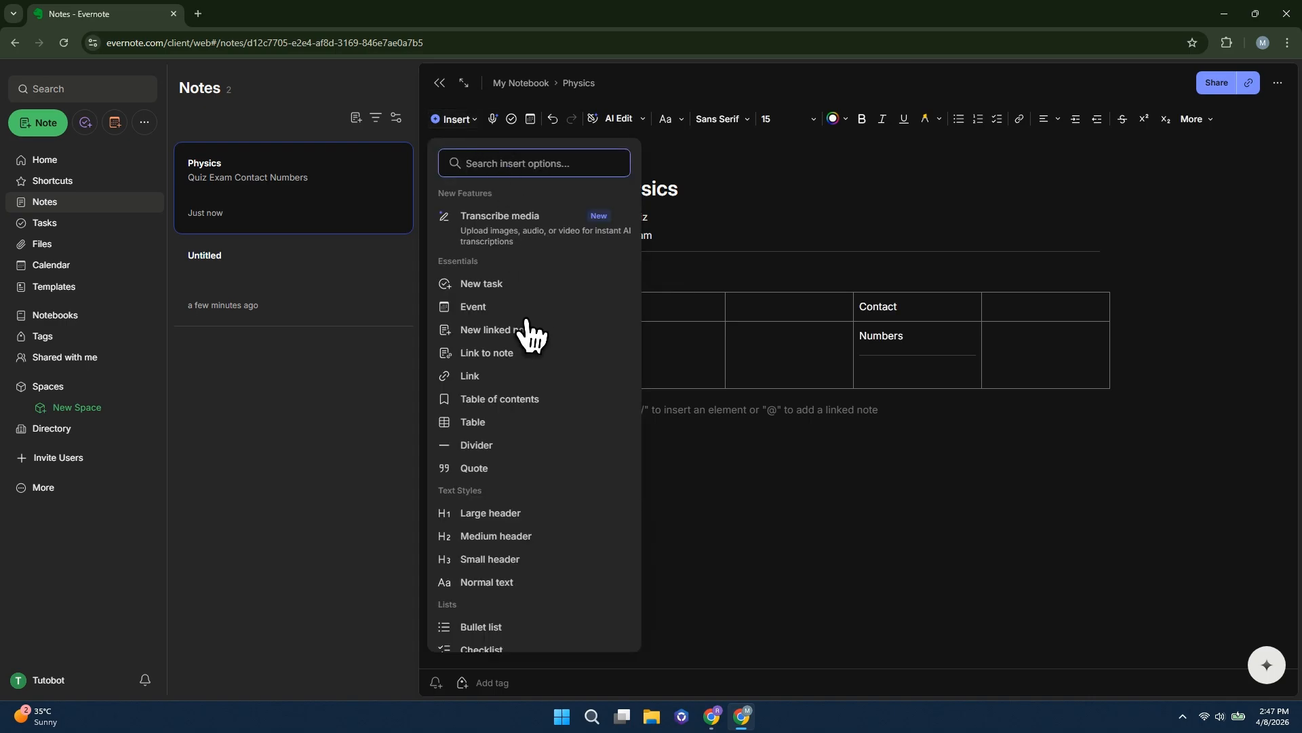
left_click(482, 447)
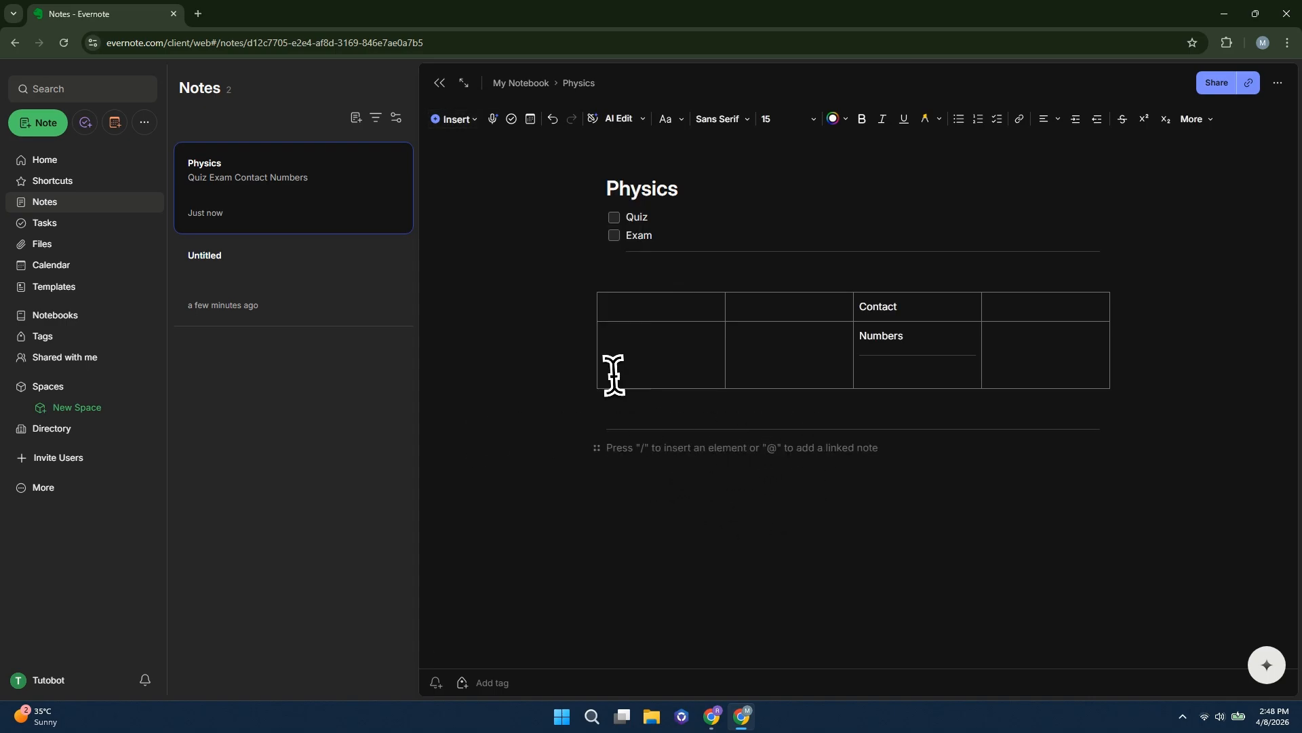
left_click(476, 127)
left_click(505, 374)
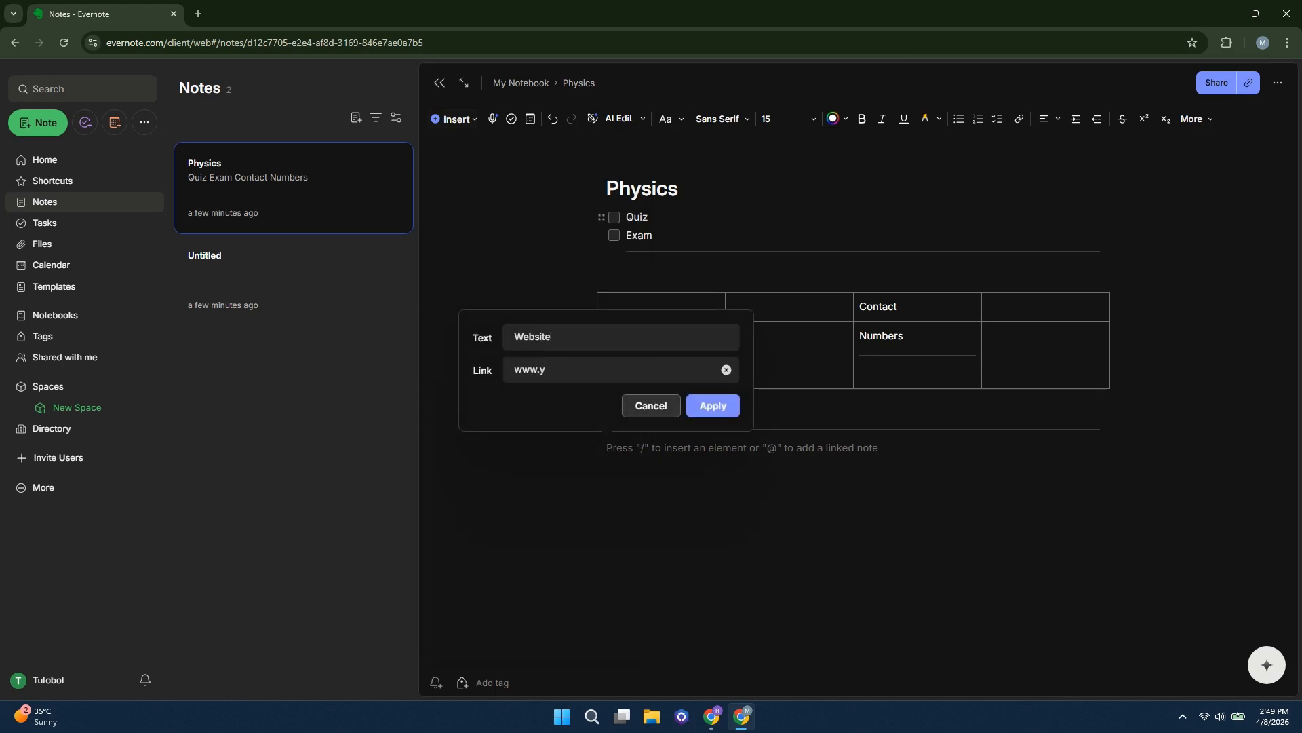
type("www.youtube.com")
left_click(712, 406)
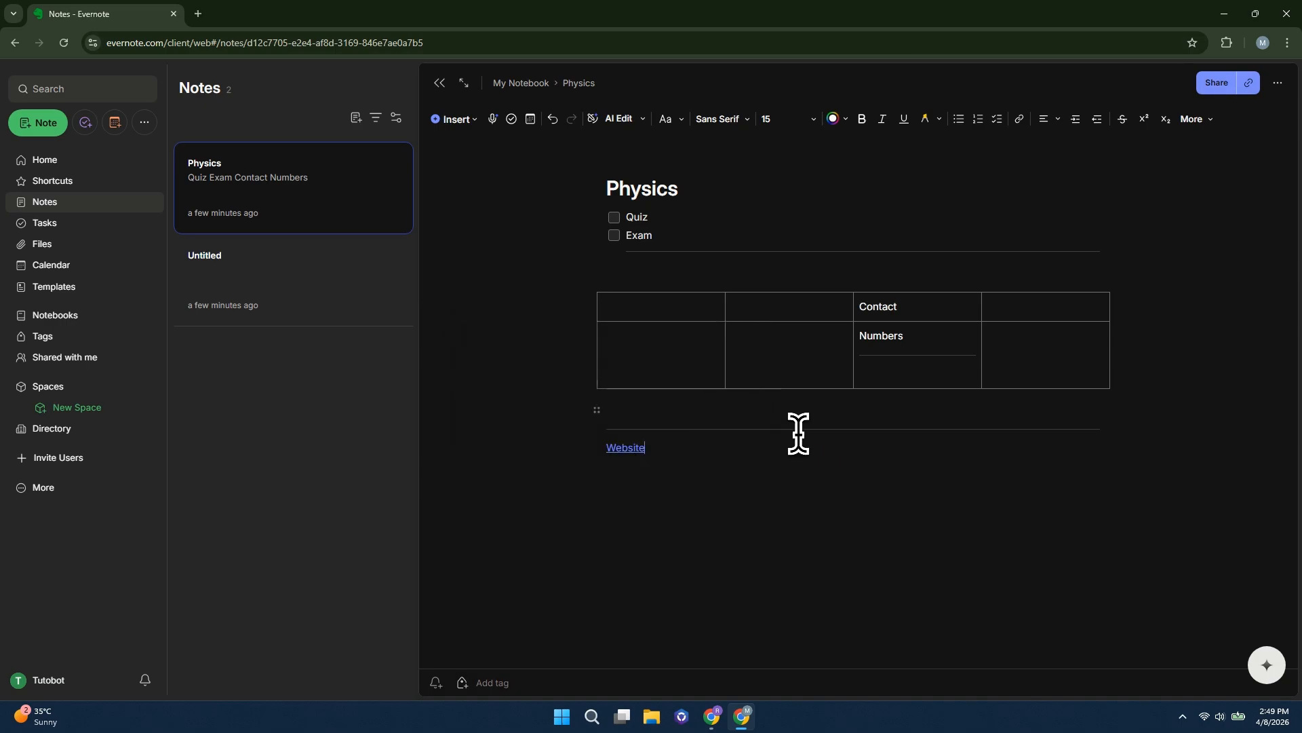
left_click(665, 453)
left_click(453, 118)
left_click(475, 442)
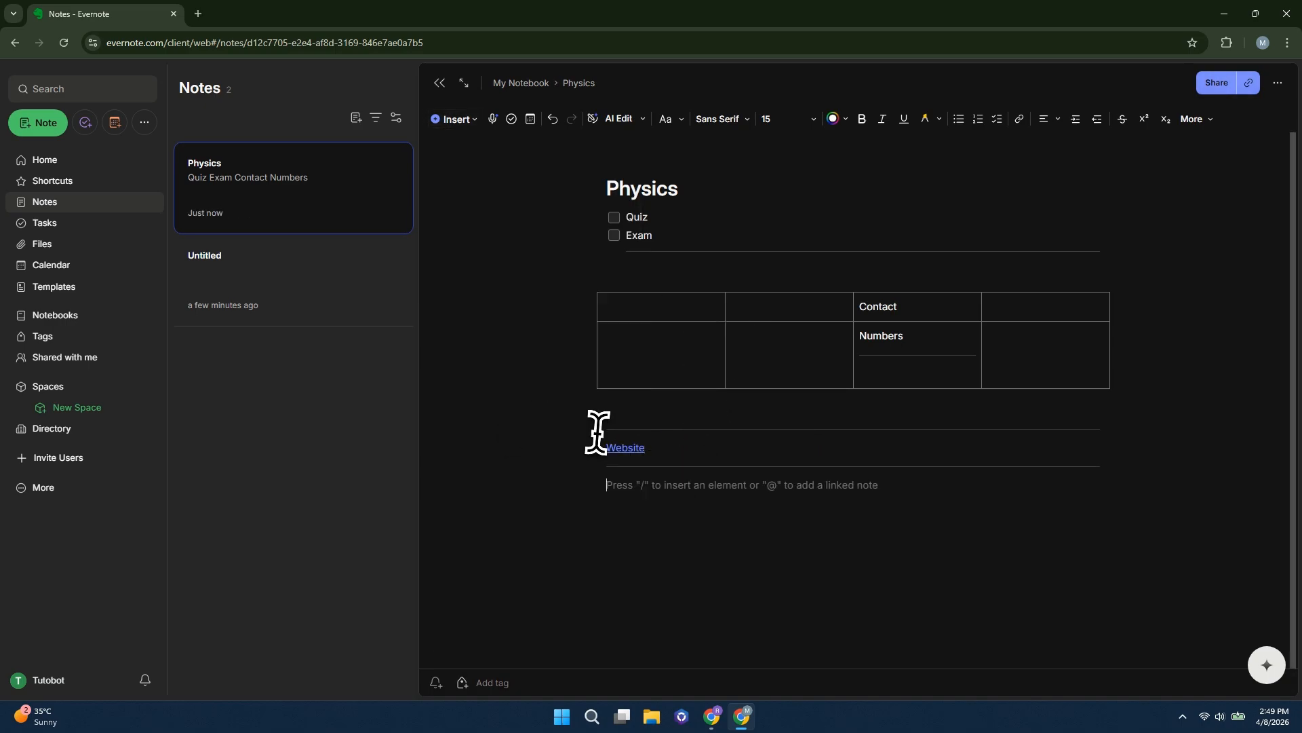
Write "Welcome To Tutobot!!" below the last divider, color the text yellow and highlight it
type("Welcome To Tut")
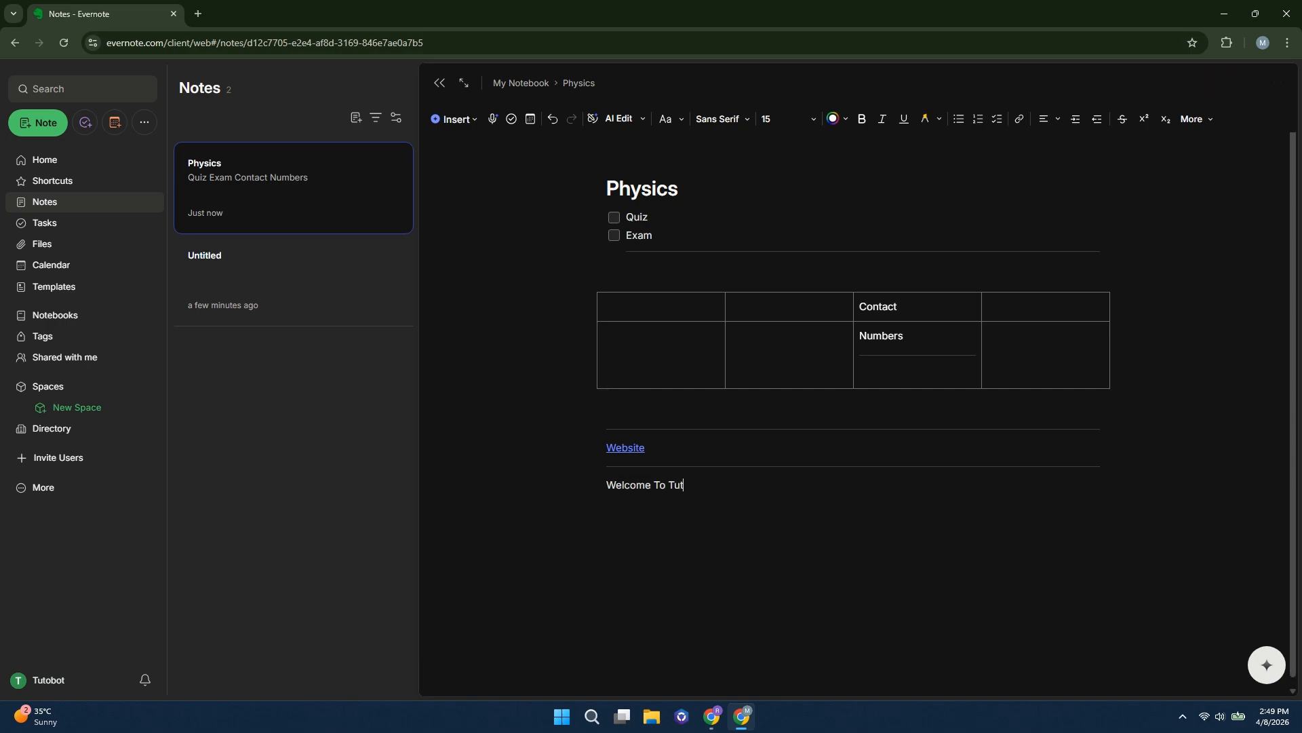
type("obot!!")
left_click_drag(712, 486, 617, 486)
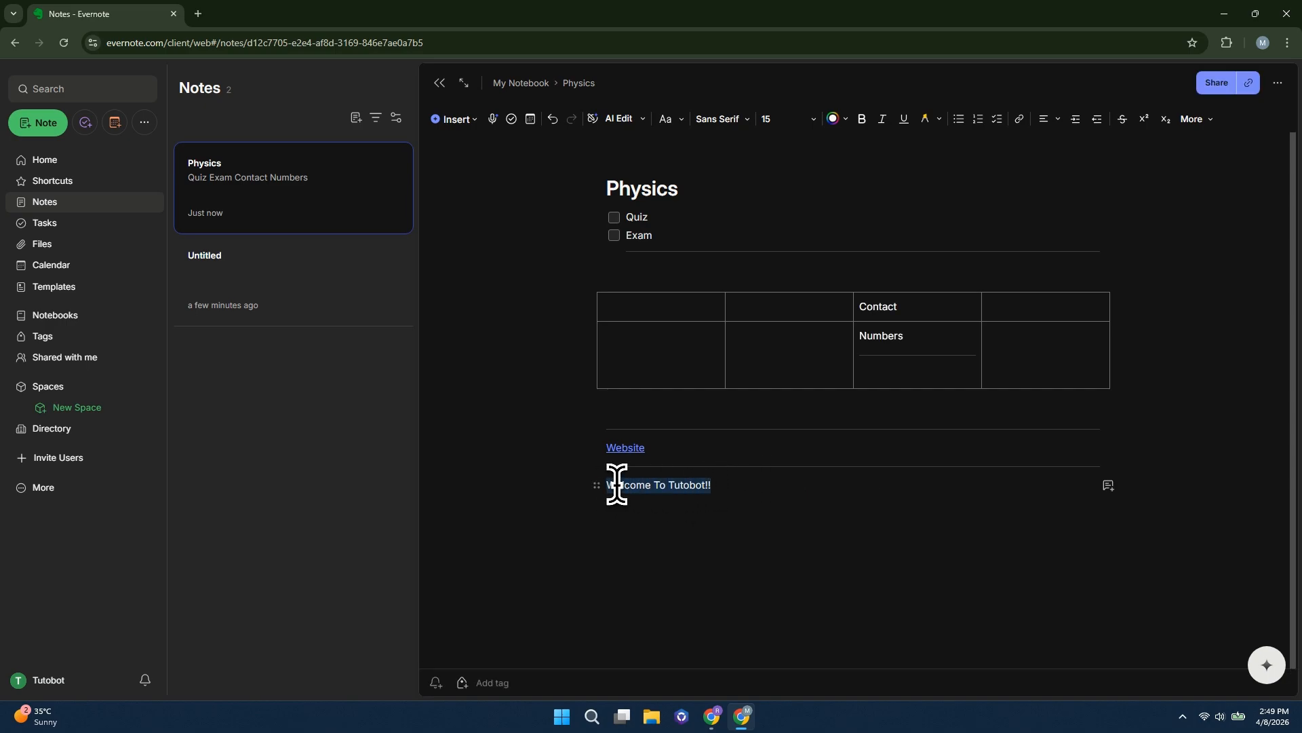
left_click(844, 121)
left_click(817, 211)
left_click(925, 121)
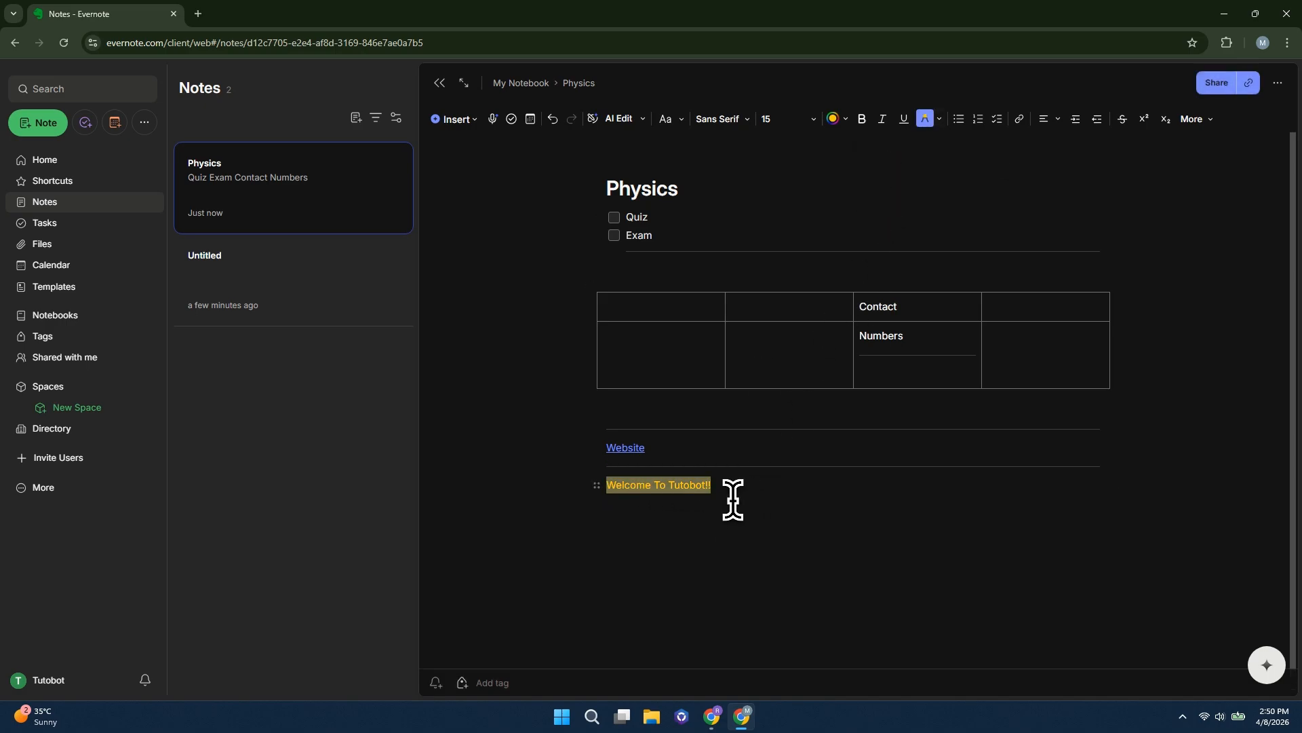
Set the Quiz and Exam checklist text to the Slab Serif font at size 18
left_click_drag(666, 236, 623, 214)
left_click(725, 120)
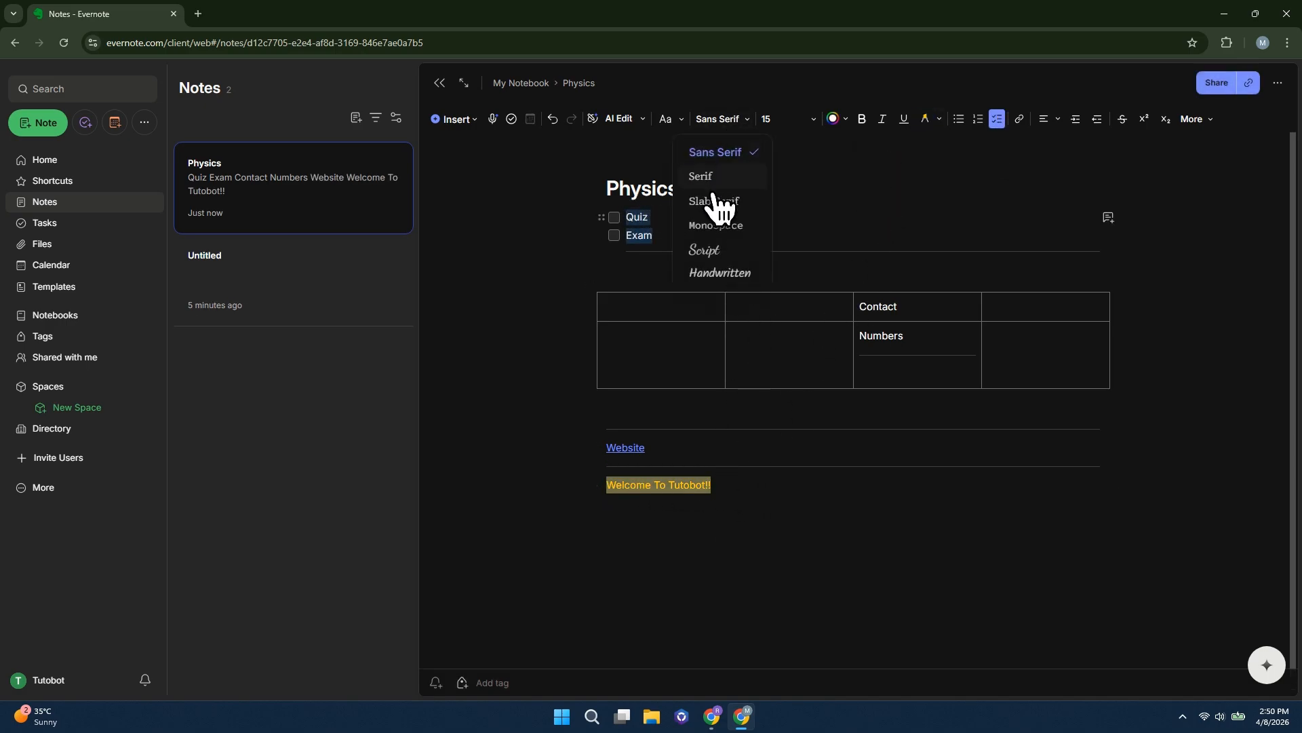
left_click(715, 202)
left_click(668, 226)
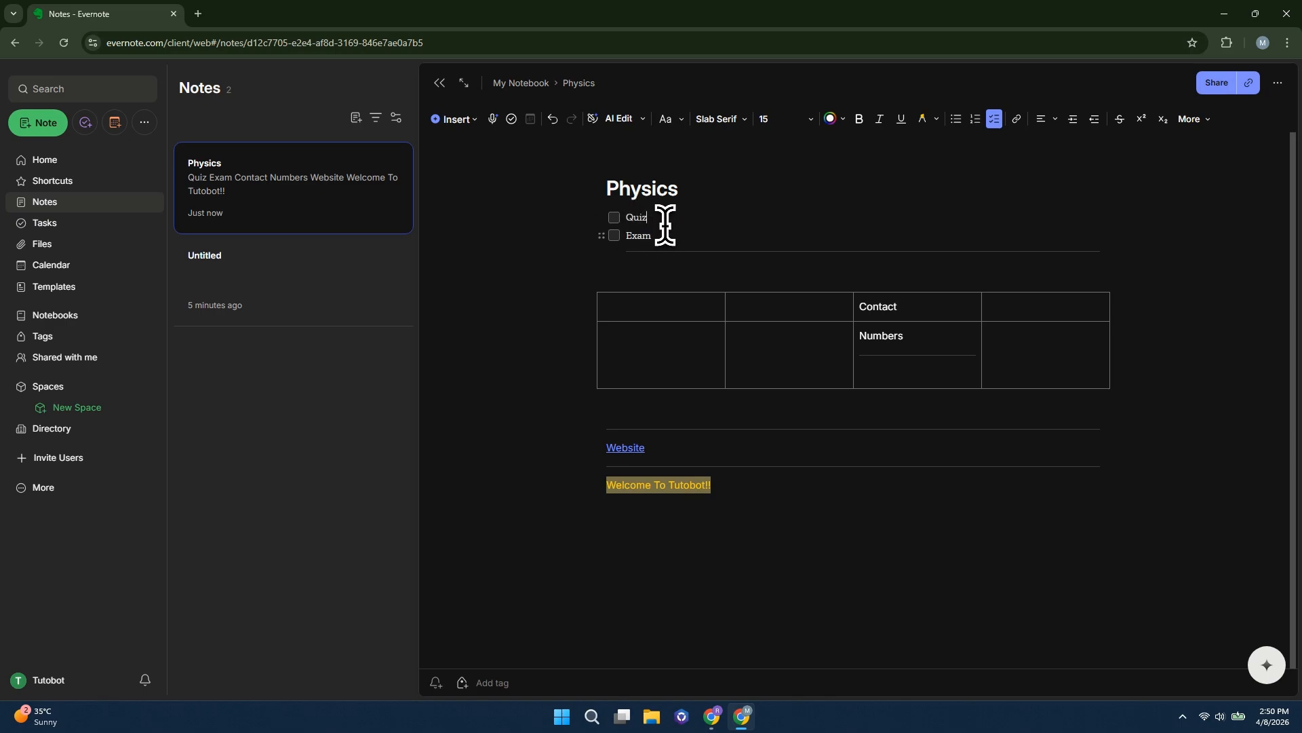
left_click_drag(622, 216, 663, 234)
left_click(791, 119)
left_click(789, 302)
left_click(705, 256)
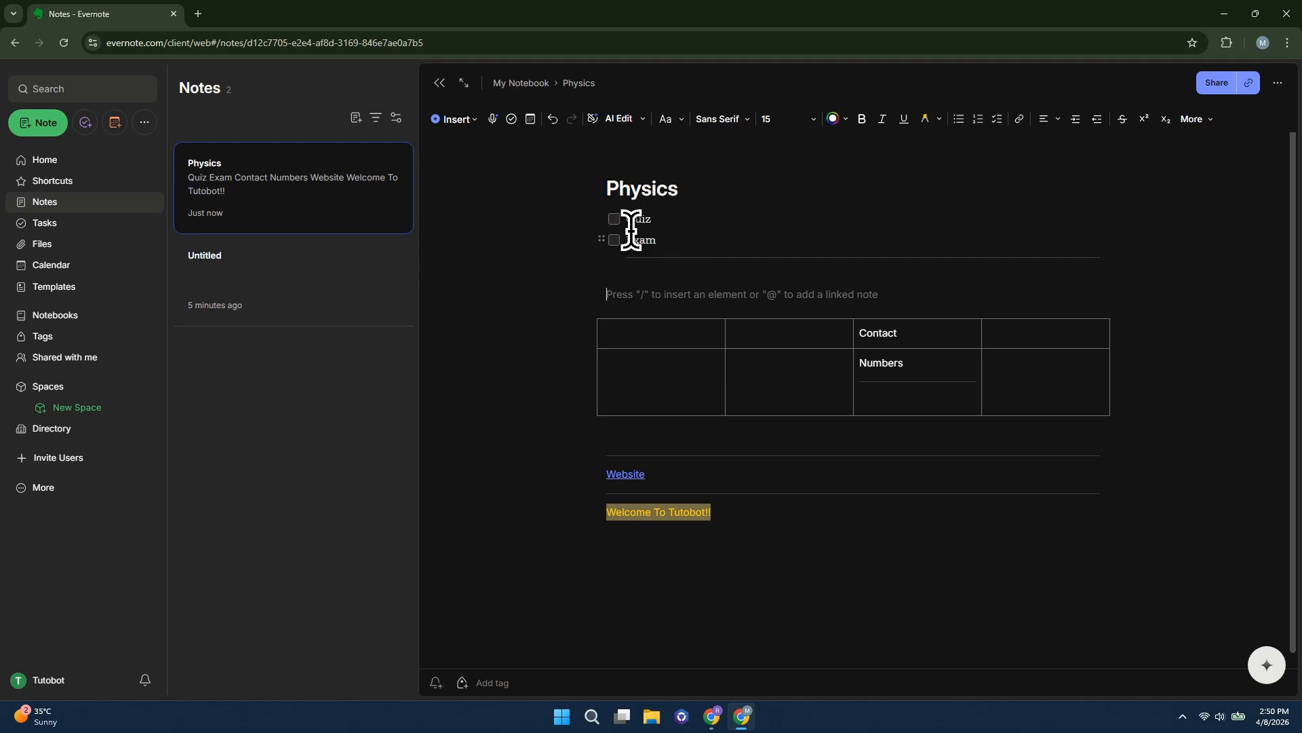
Make the Quiz and Exam checklist text yellow, bold and underlined
left_click_drag(631, 230, 688, 237)
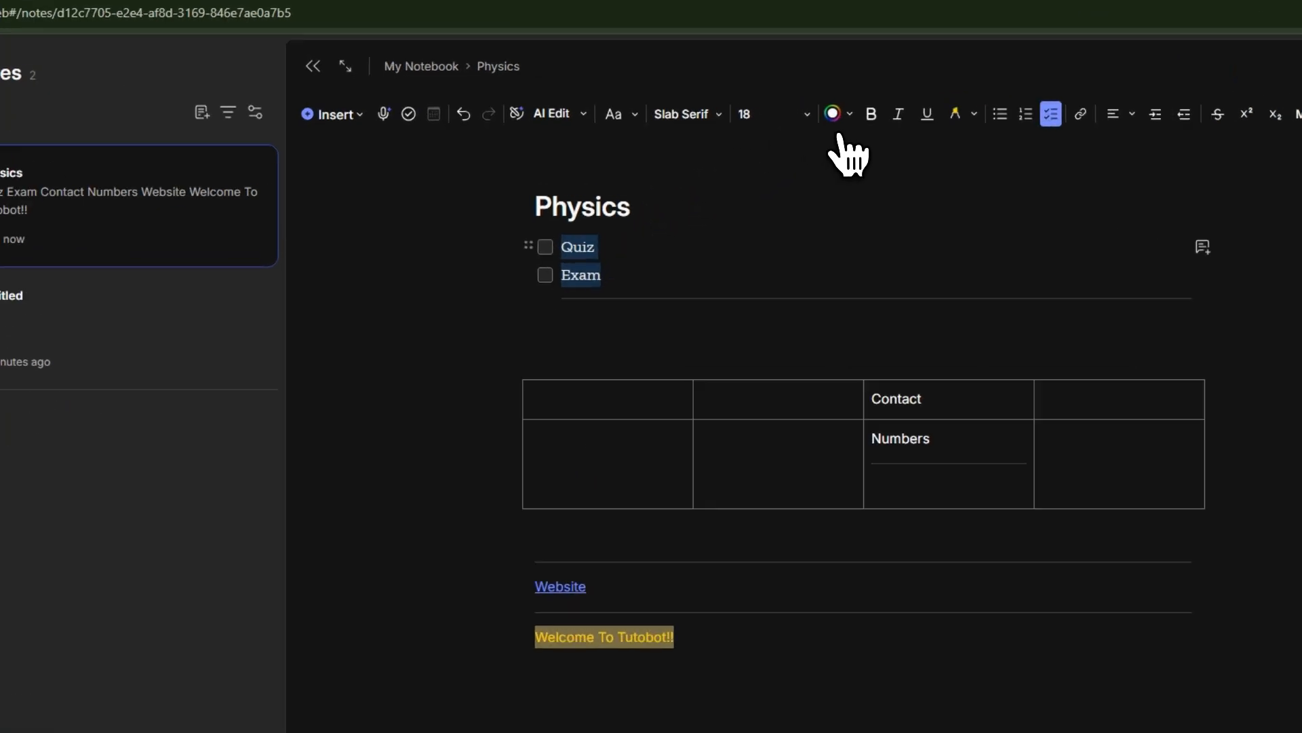
left_click(838, 120)
left_click(816, 210)
left_click(695, 251)
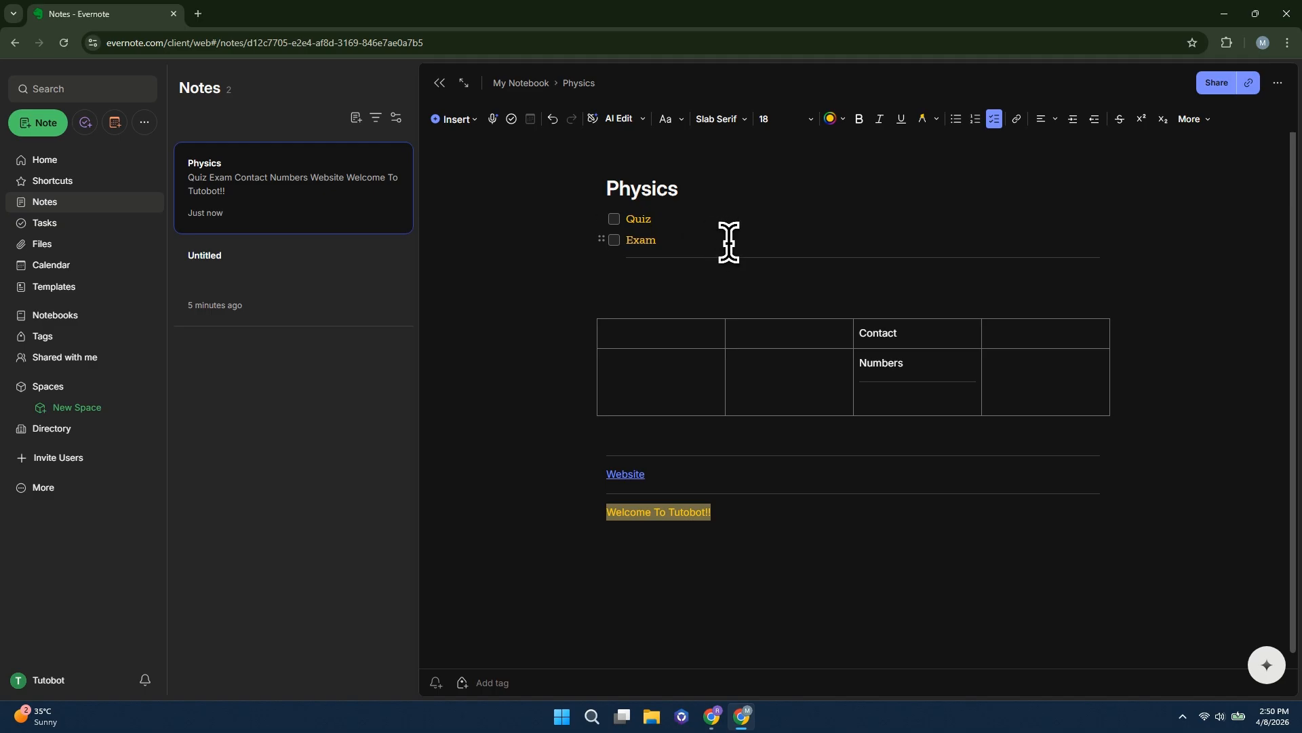
left_click_drag(626, 219, 665, 238)
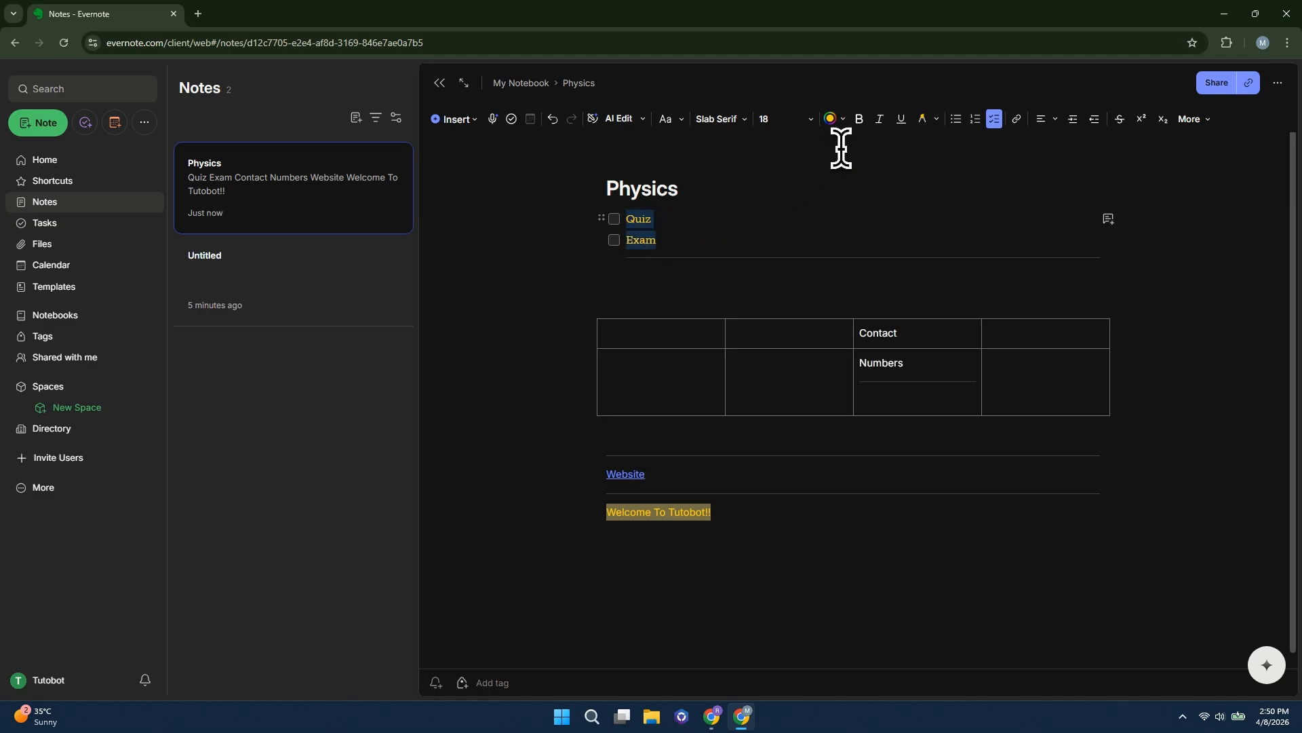
left_click(859, 119)
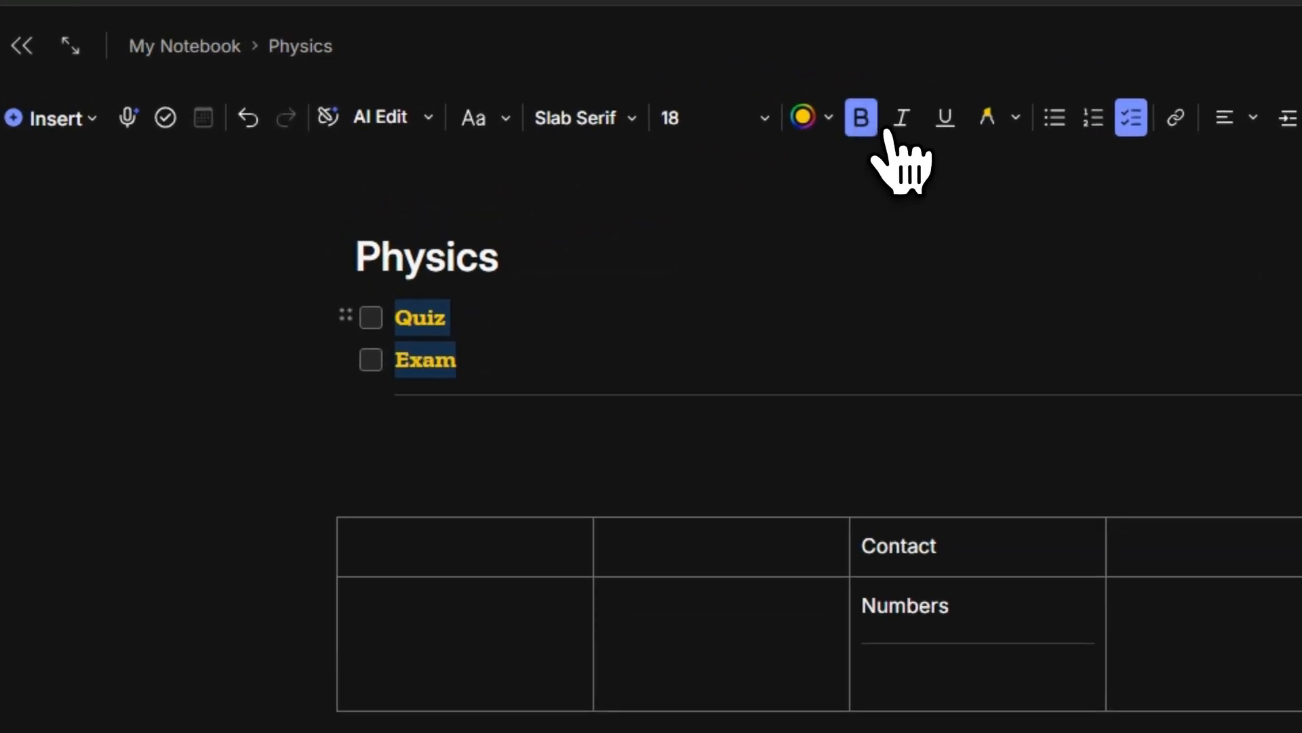
left_click(945, 118)
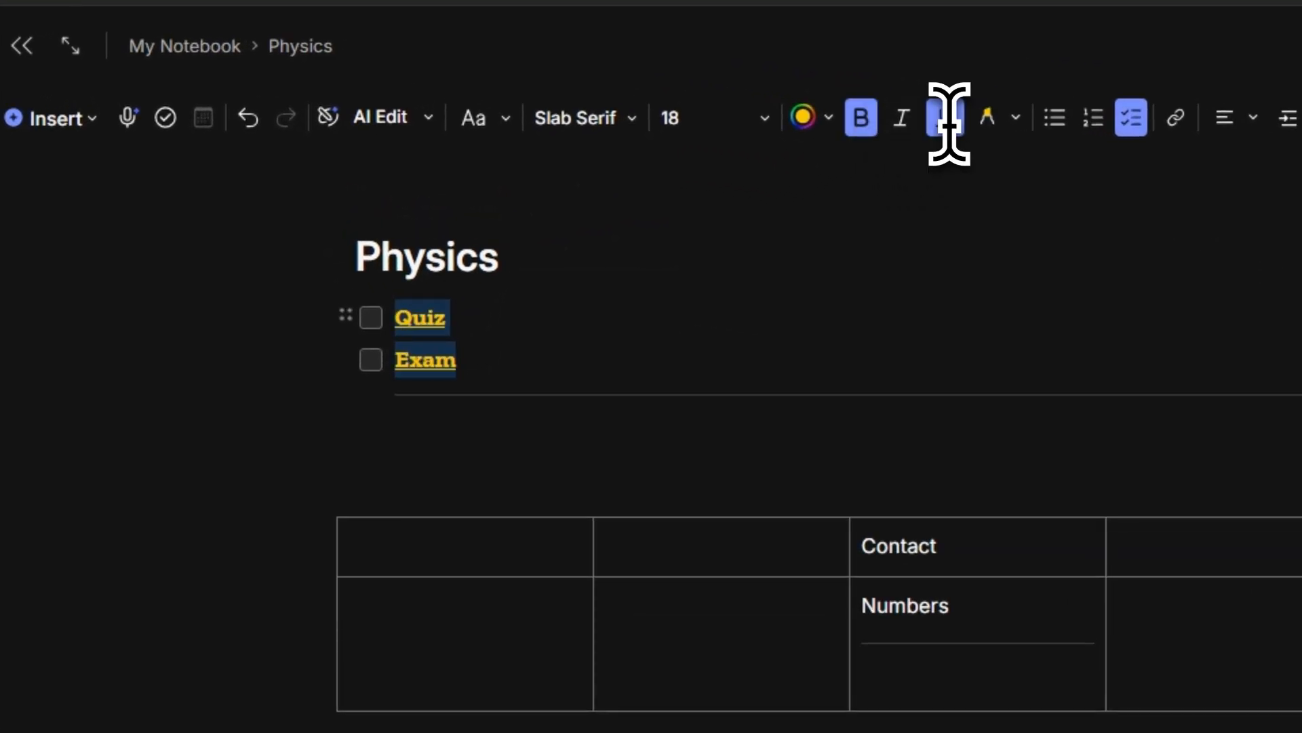
left_click(568, 361)
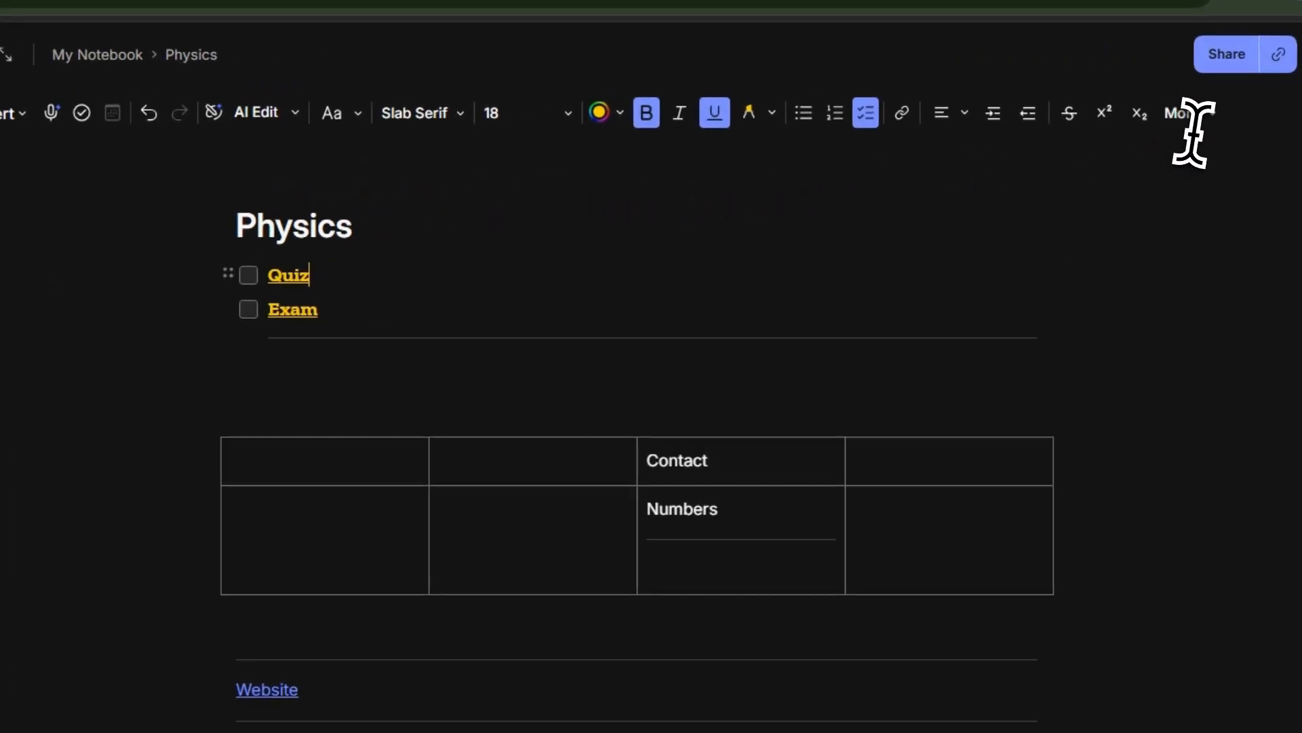
View the options for simplifying and removing formatting, and return to the "Welcome To Tutobot!!" line
left_click(1197, 120)
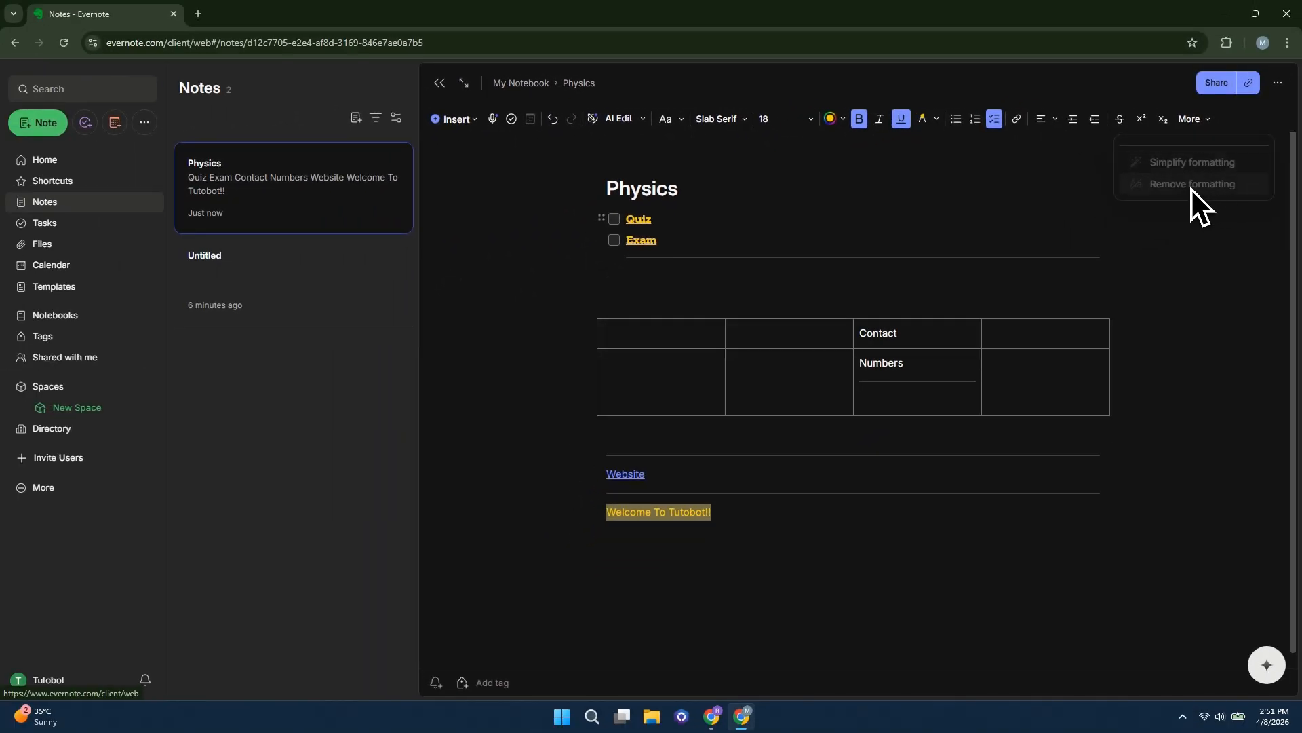
left_click(689, 346)
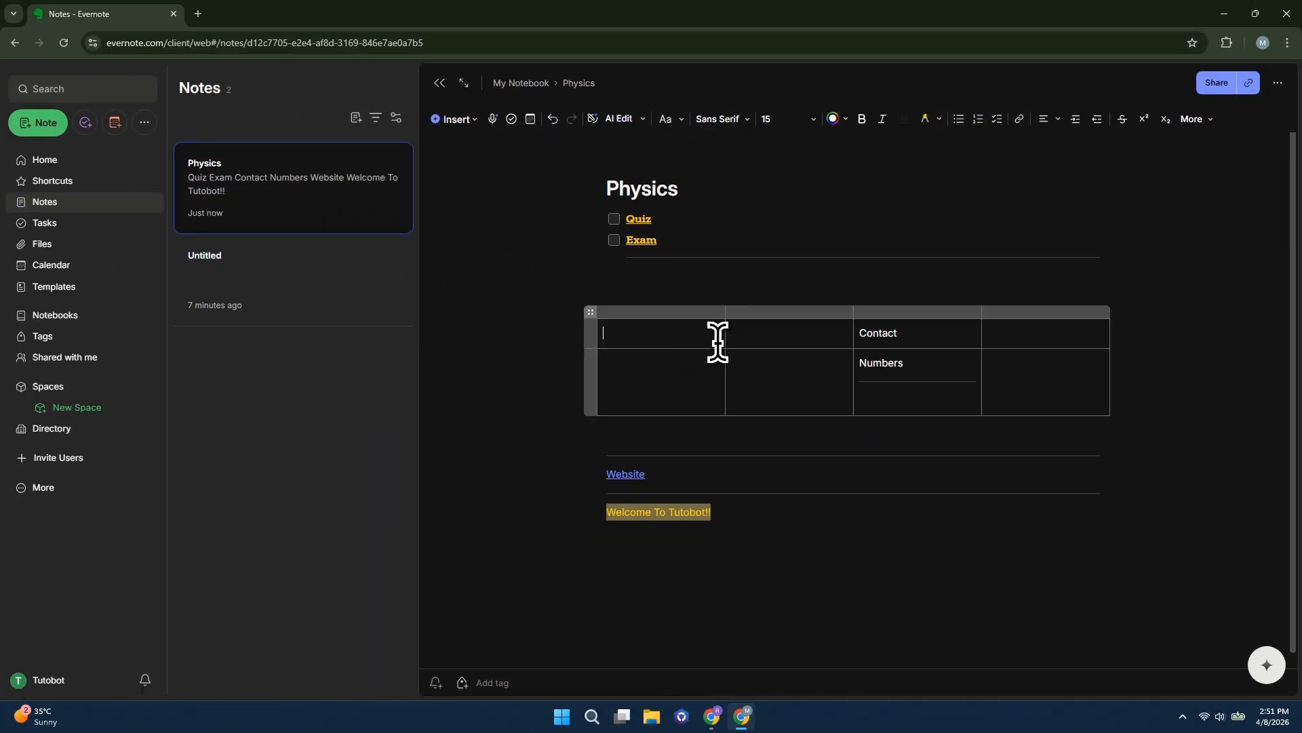
left_click(753, 509)
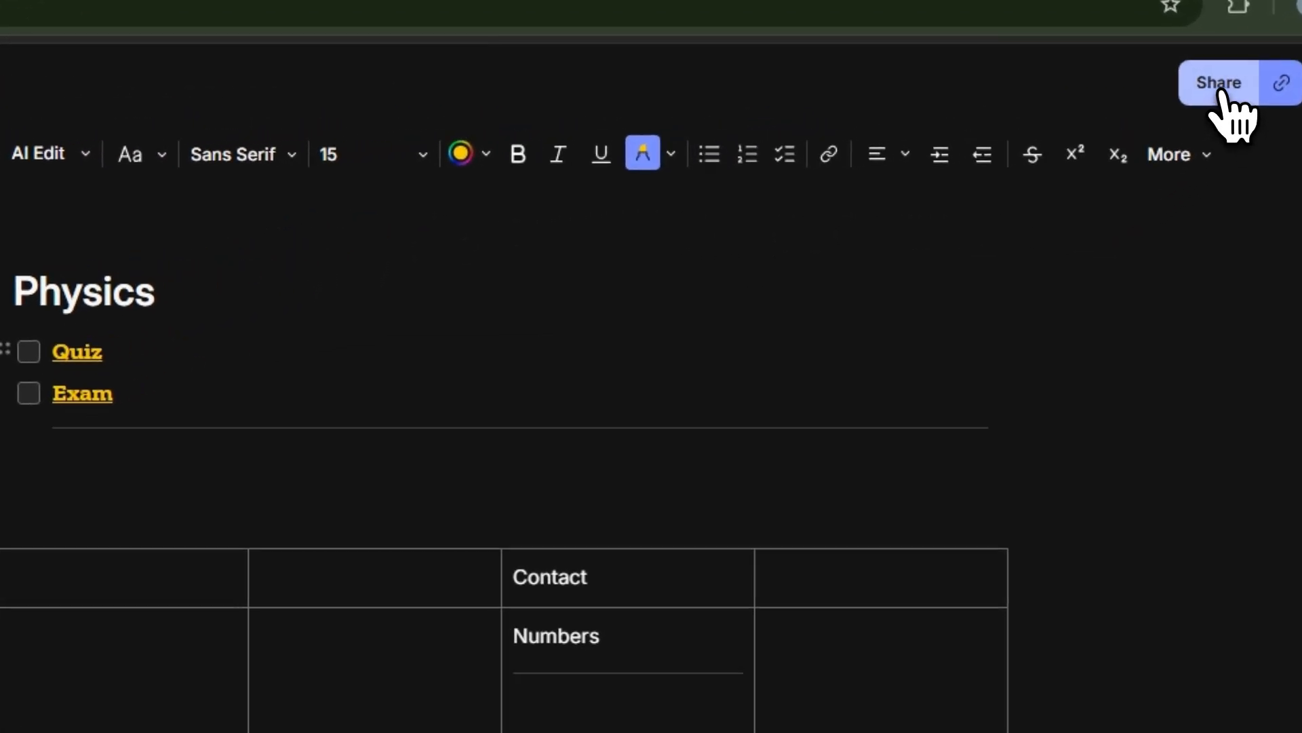
Share the Physics note so that anyone with the link can view it, and copy its link
left_click(1217, 84)
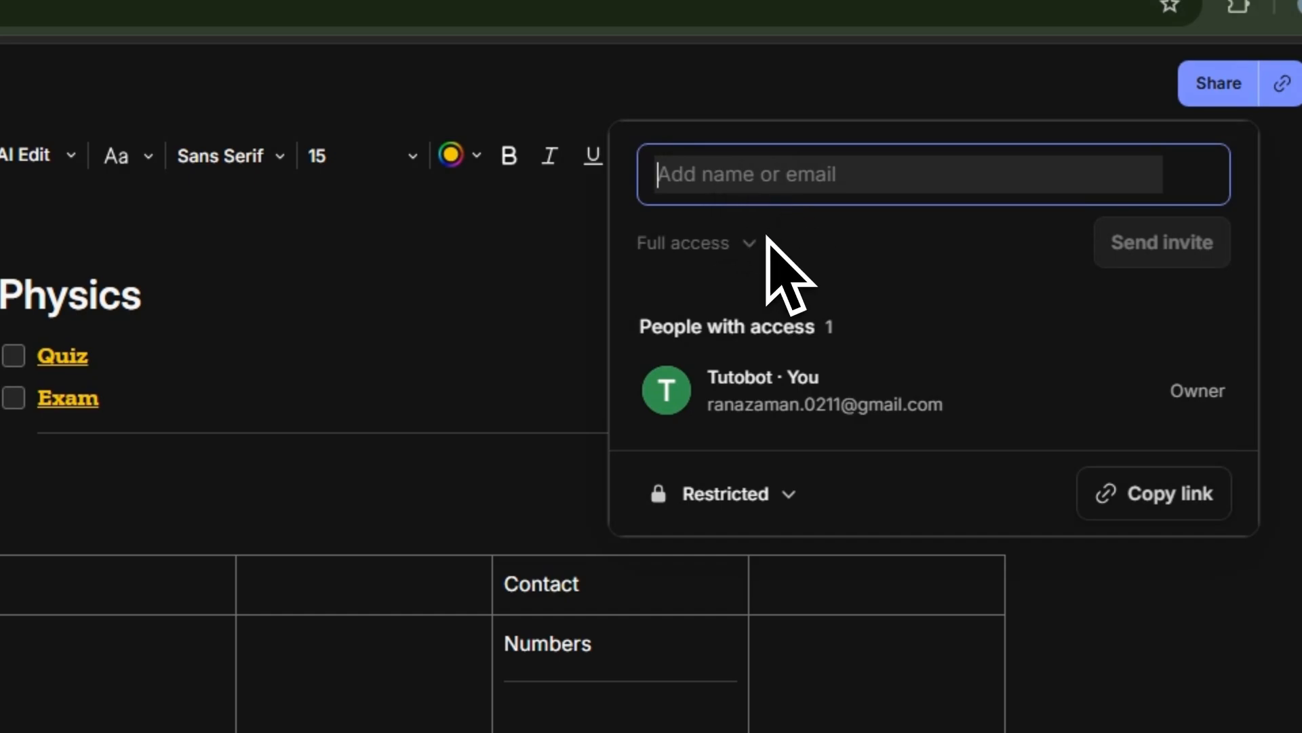
left_click(758, 493)
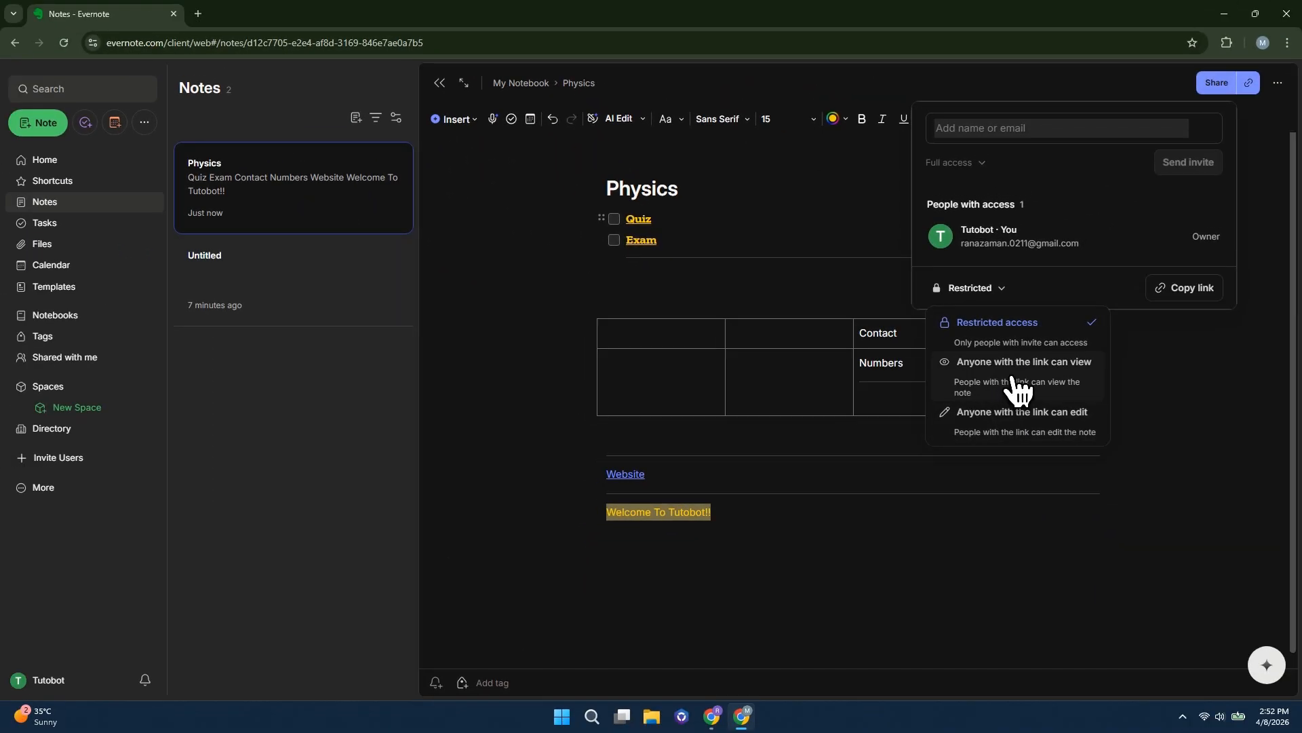
left_click(1017, 387)
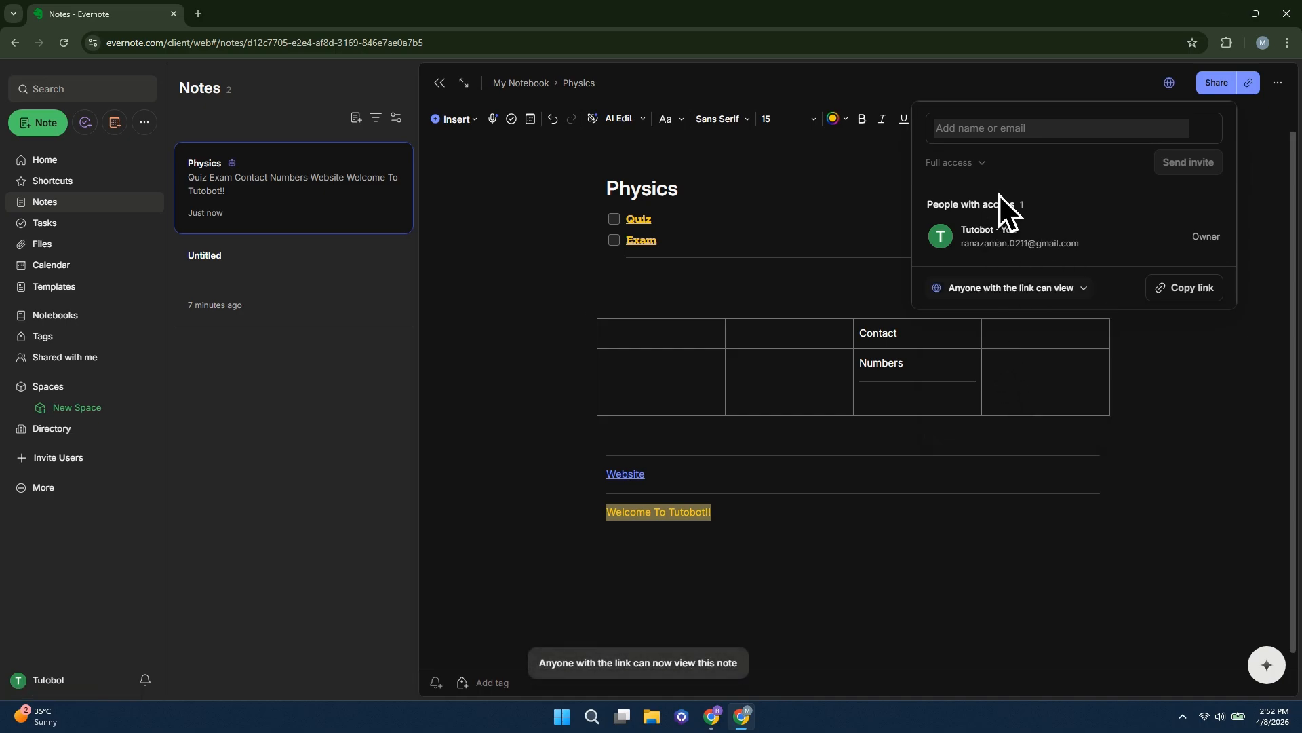
left_click(1090, 468)
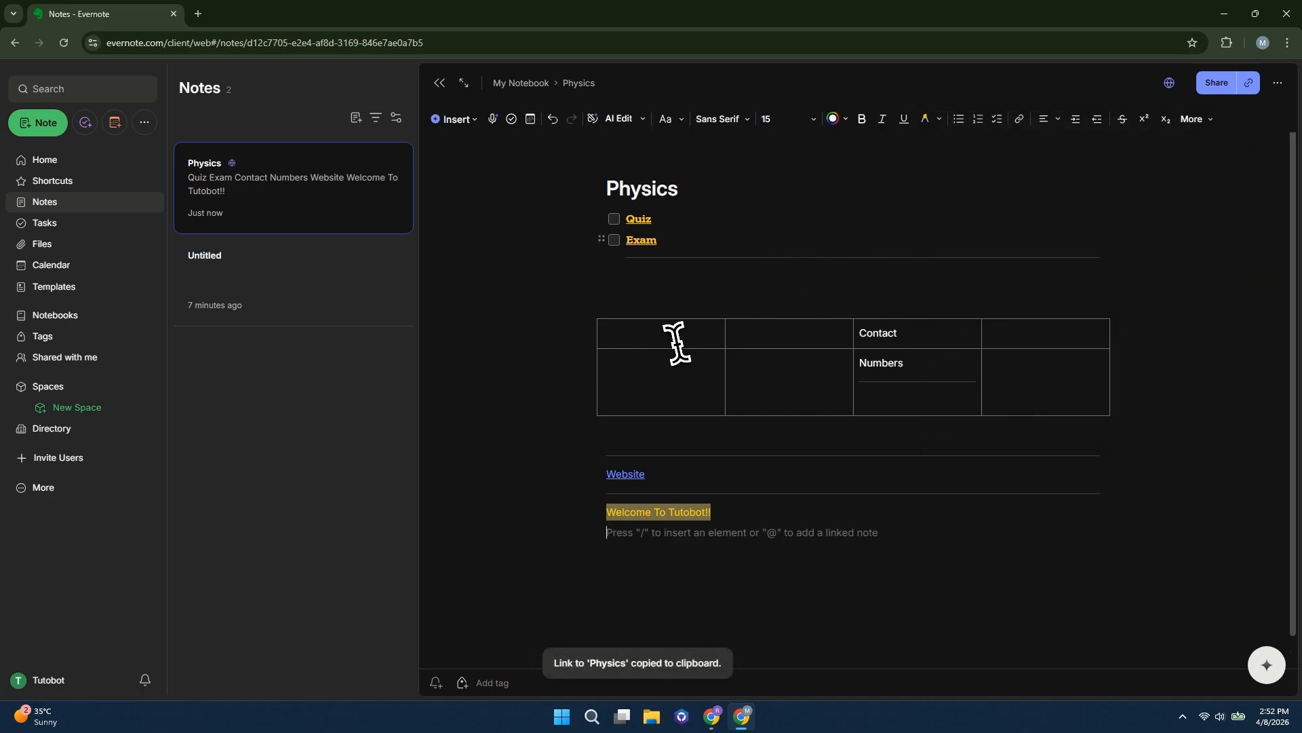
Start a new task named "Tutobot Task" with the description "Evernote Tutorial"
left_click(54, 162)
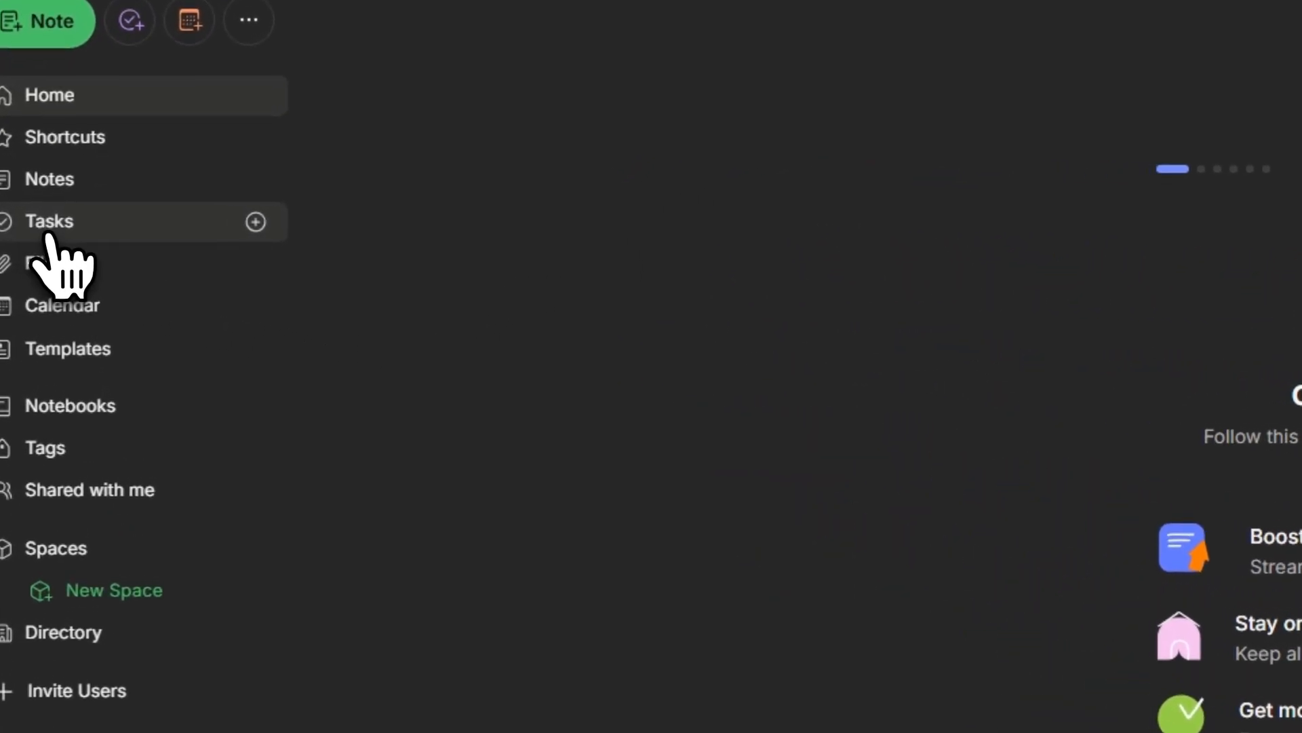
left_click(48, 231)
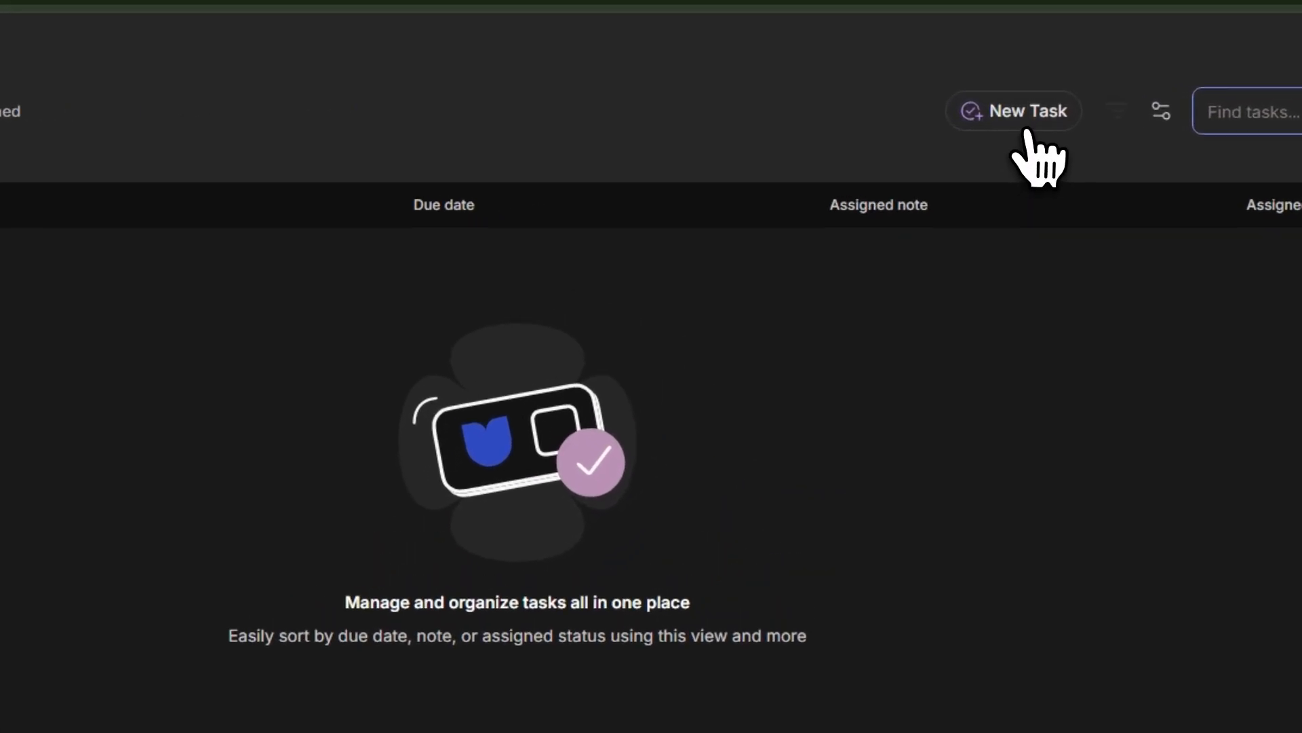
left_click(1027, 122)
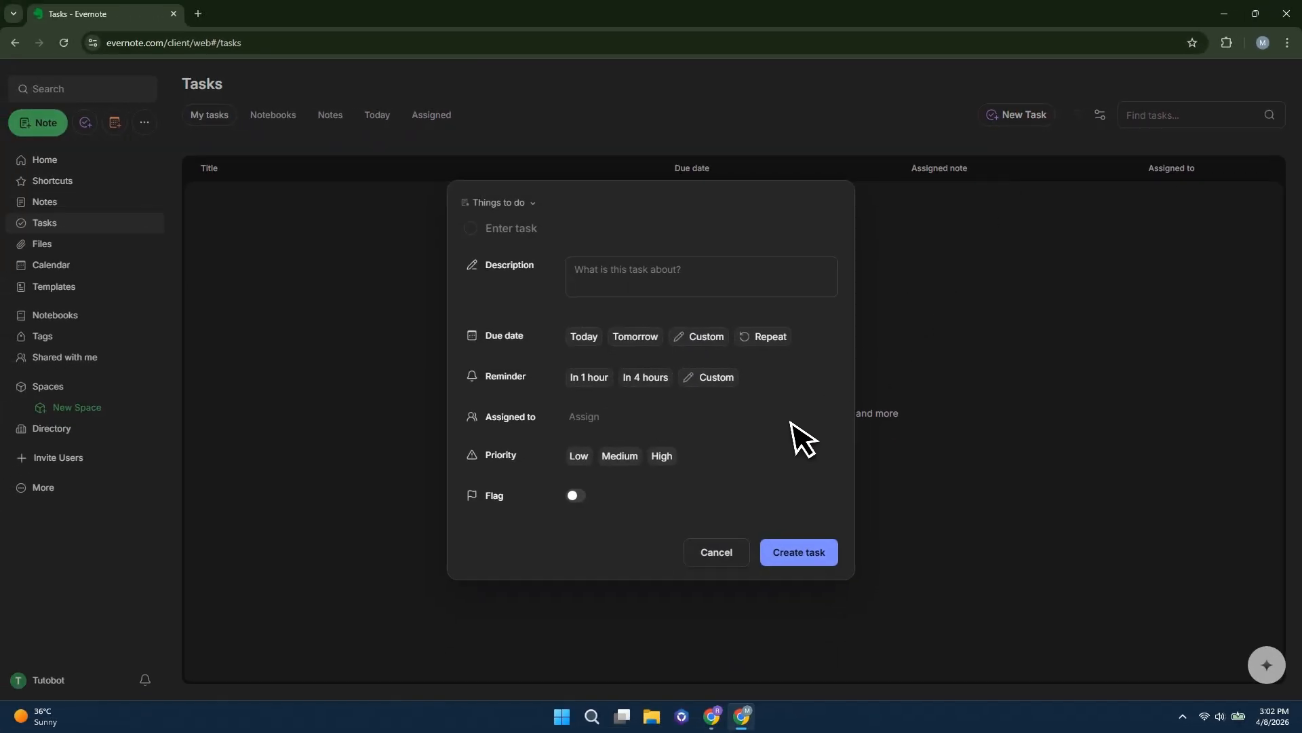
left_click(514, 229)
type("Tutobot Task")
left_click(603, 269)
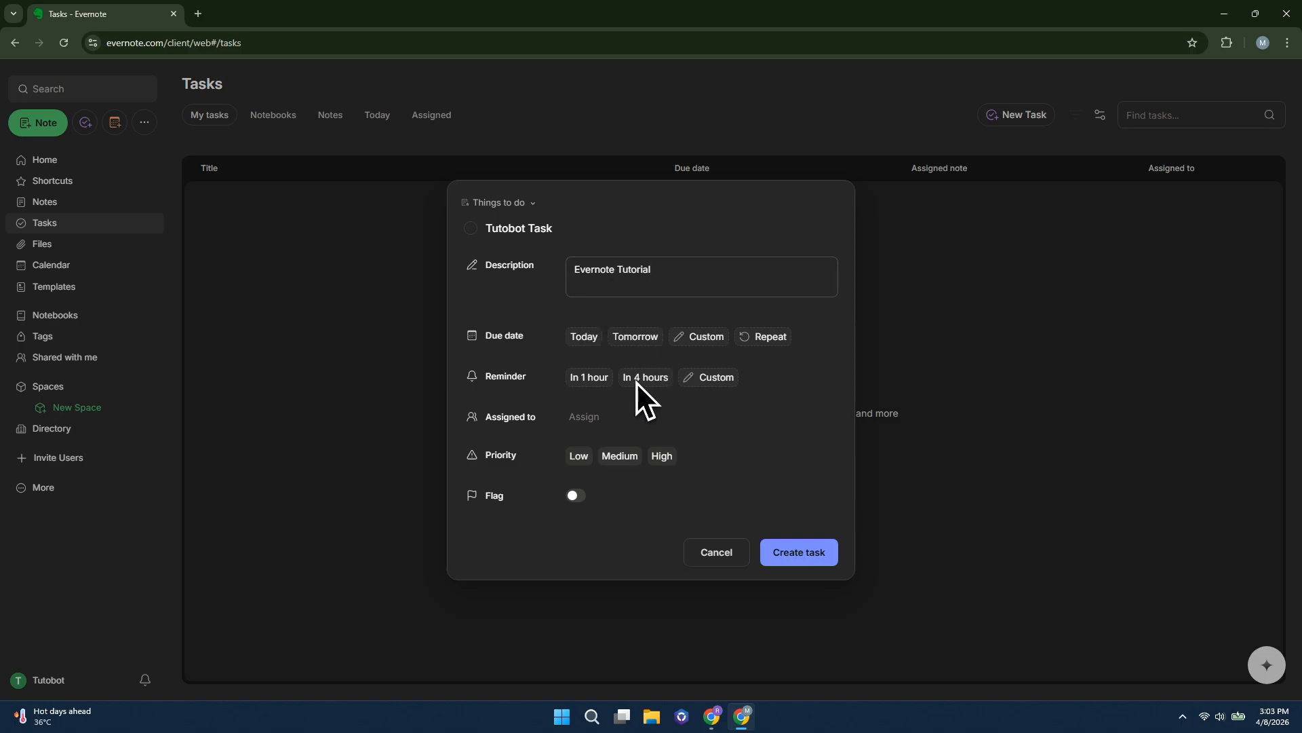
Set the task's due date to tomorrow at 4:00 PM
left_click(635, 336)
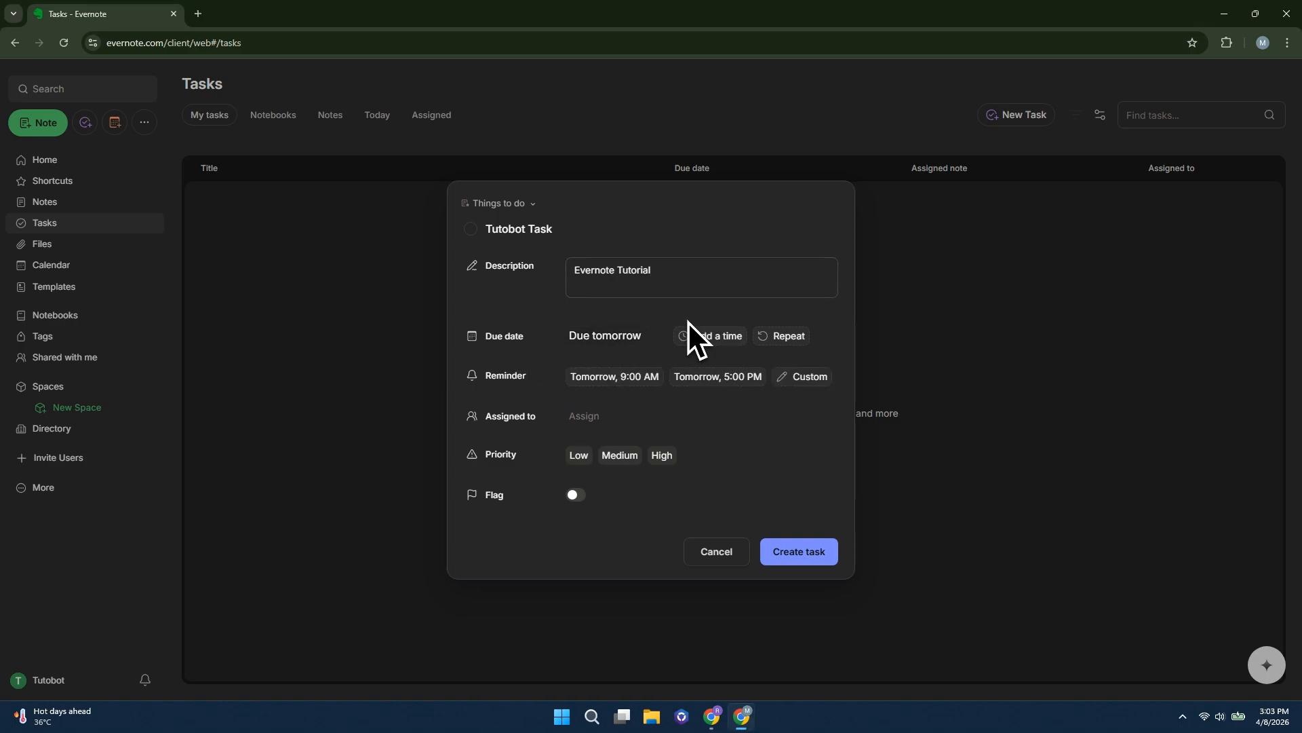
left_click(711, 336)
left_click(766, 439)
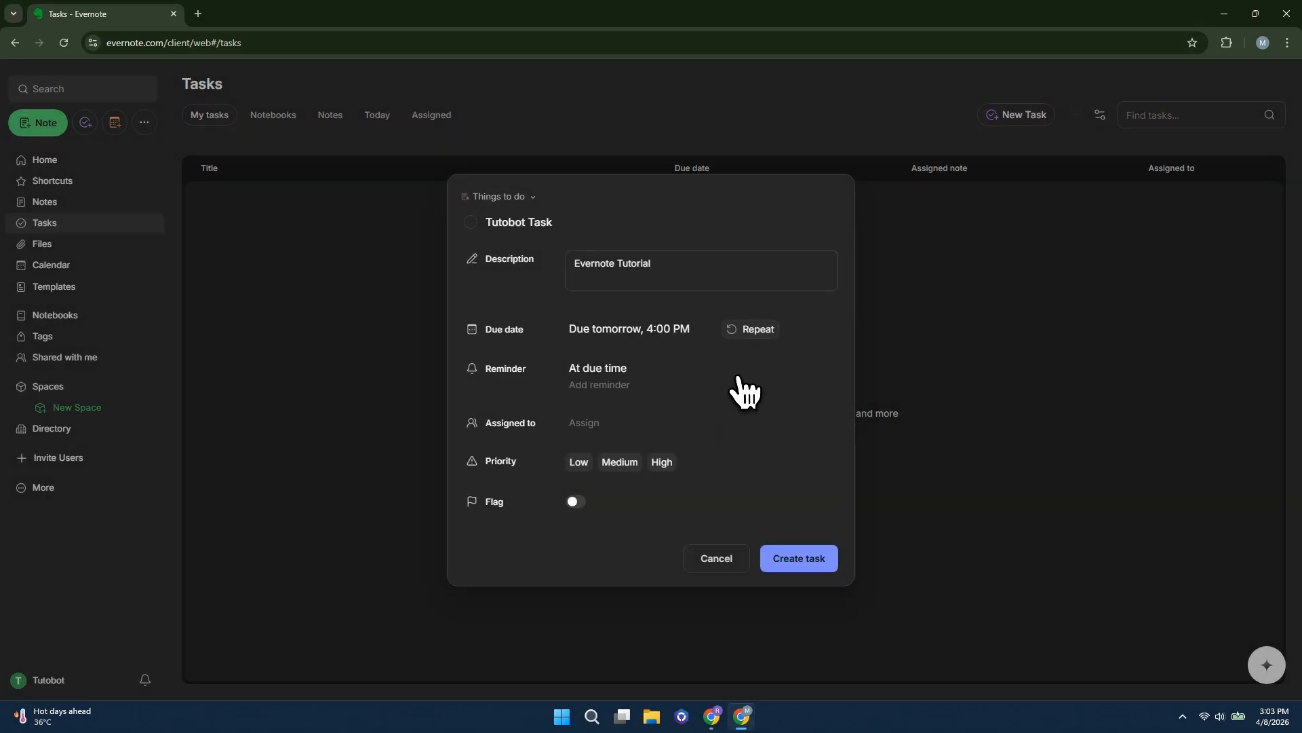
Look through the task's repeat, additional reminder and assignment options, and return to the task form
left_click(749, 335)
left_click(719, 551)
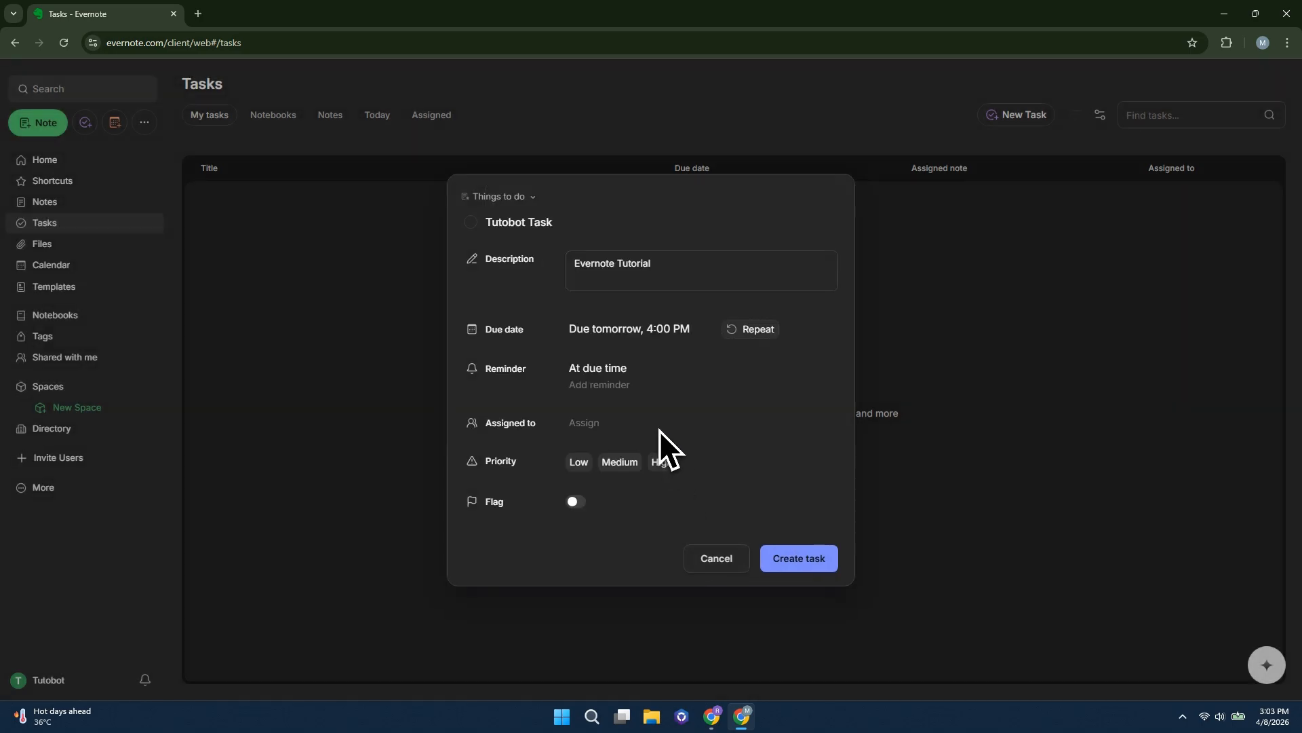
left_click(617, 382)
left_click(805, 512)
left_click(585, 422)
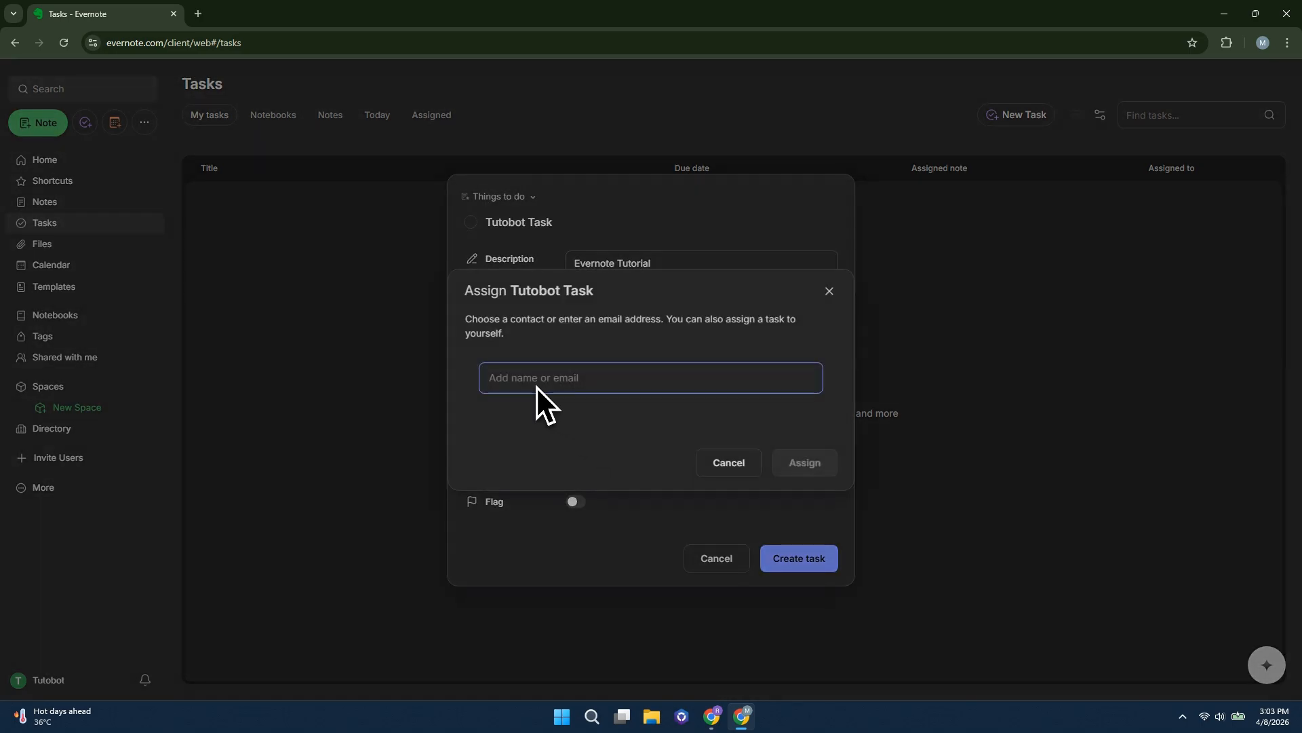
left_click(716, 462)
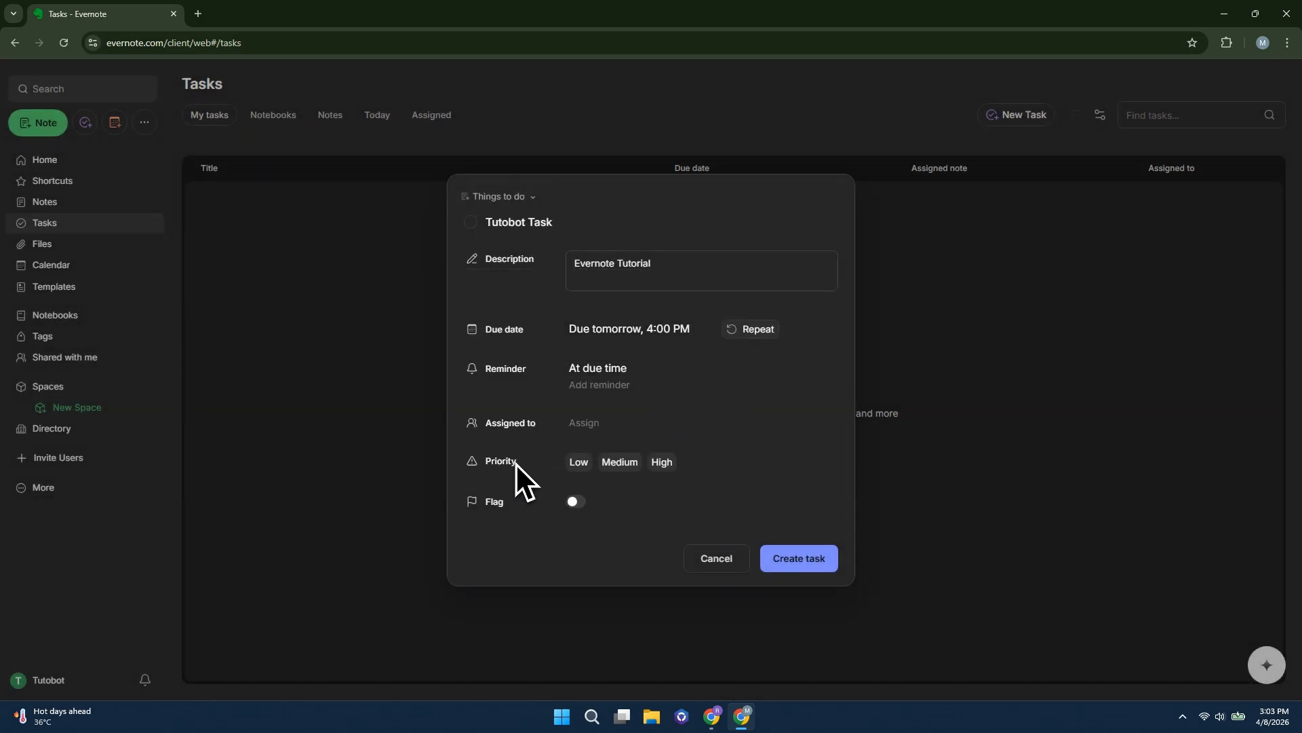
Give the task Medium priority, flag it, and create it
left_click(579, 462)
left_click(661, 462)
left_click(628, 466)
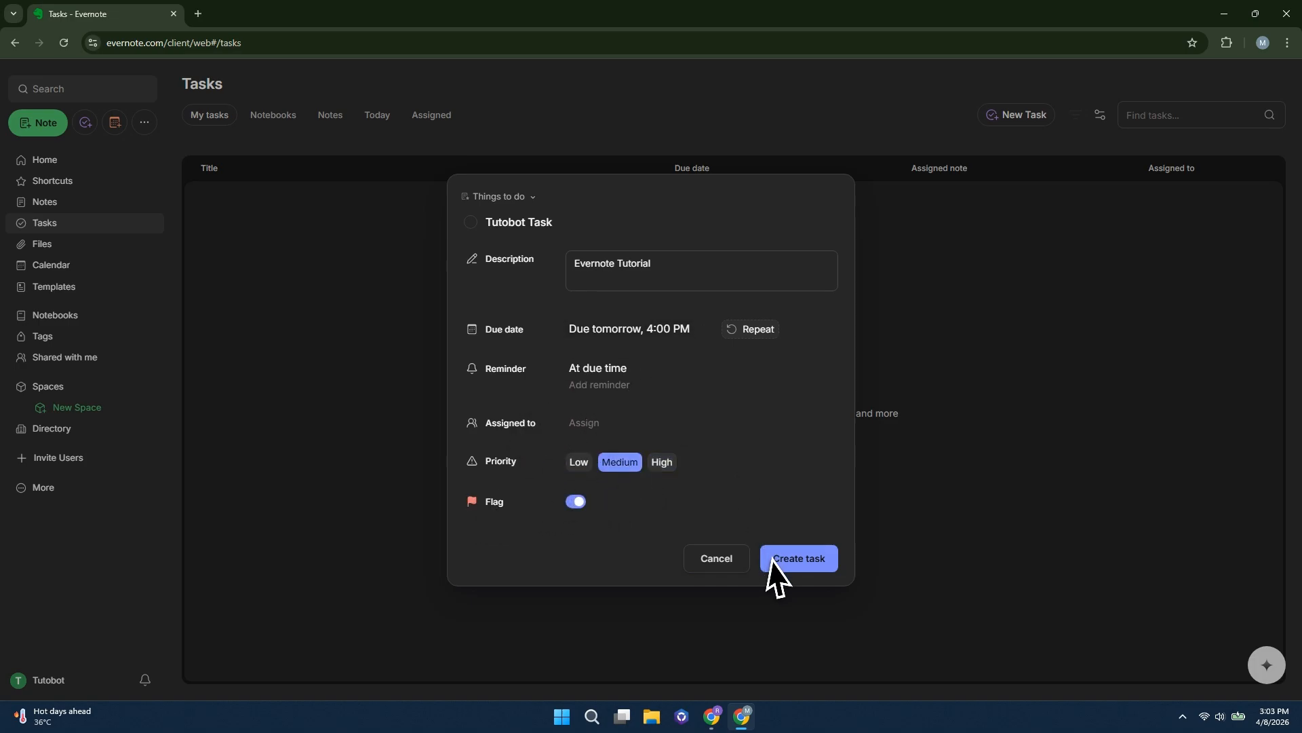
left_click(801, 559)
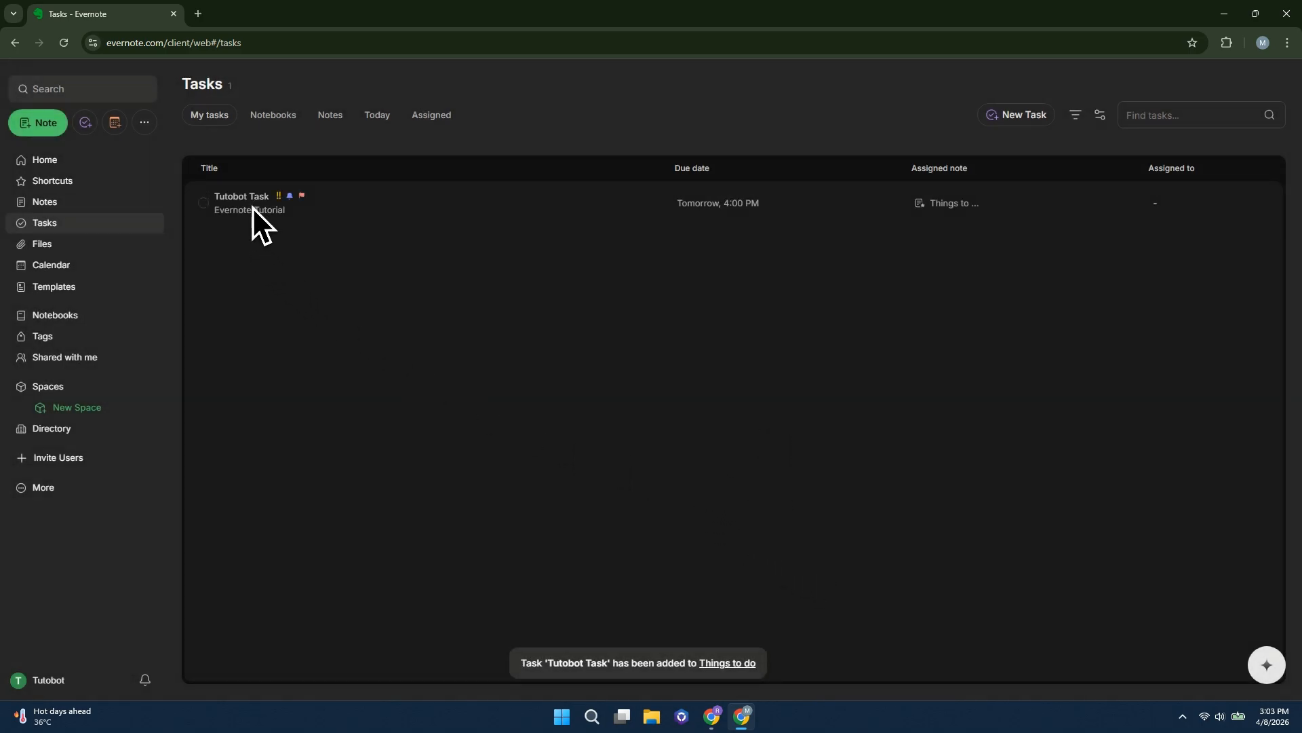
Mark Tutobot Task as complete and reopen it
left_click(203, 204)
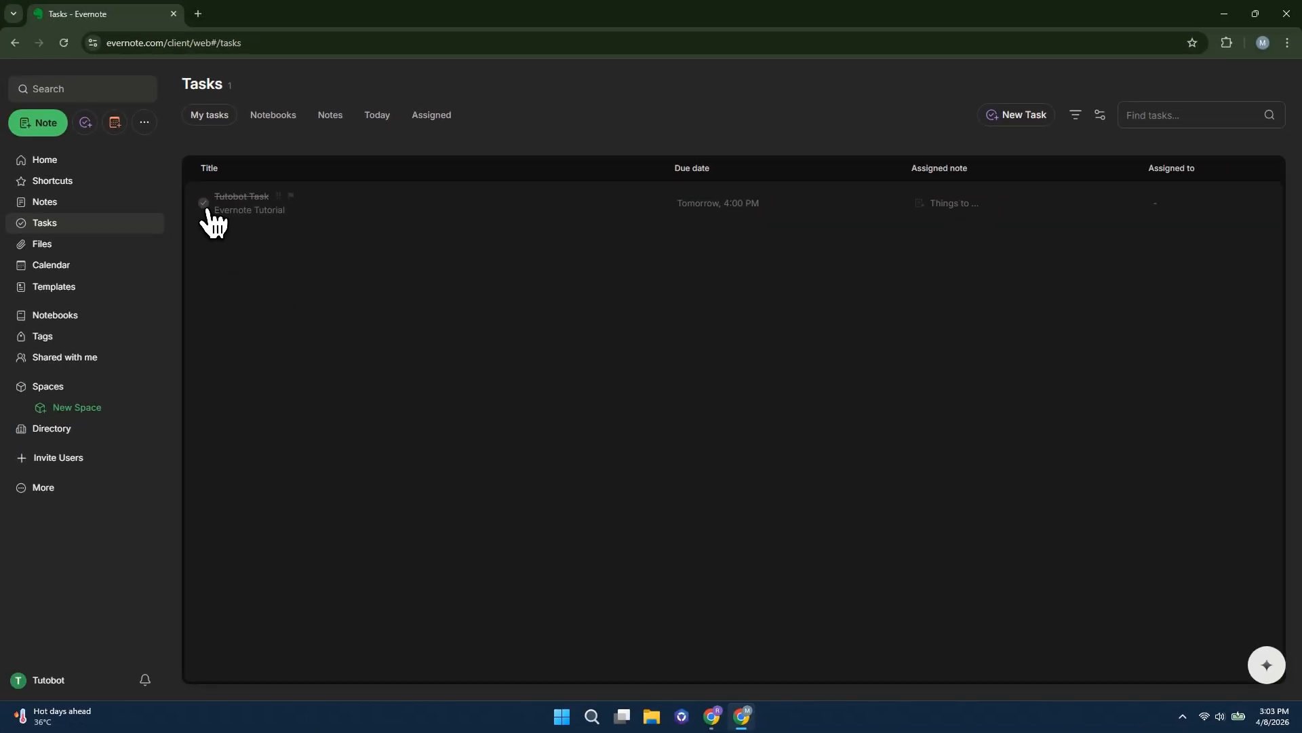
left_click(203, 203)
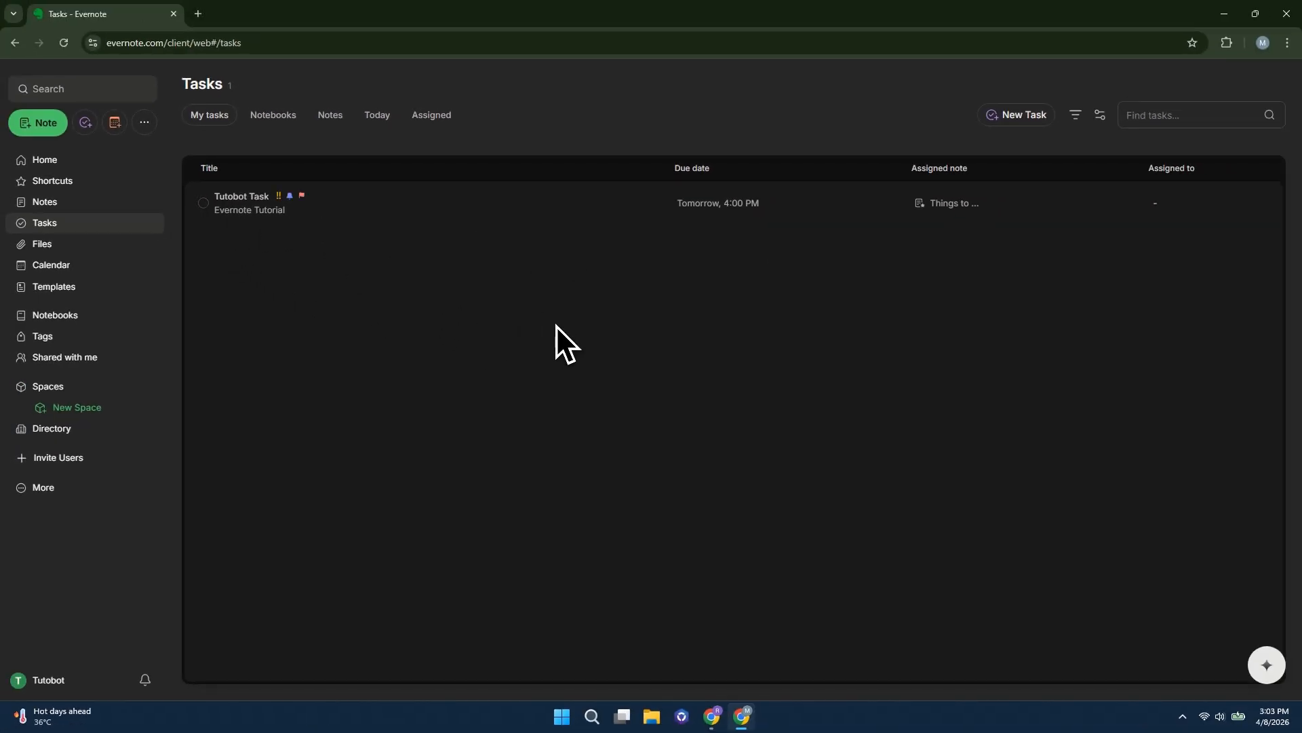
Show April 10 in the calendar and start a new event titled "Evernote Tutorial"
left_click(42, 266)
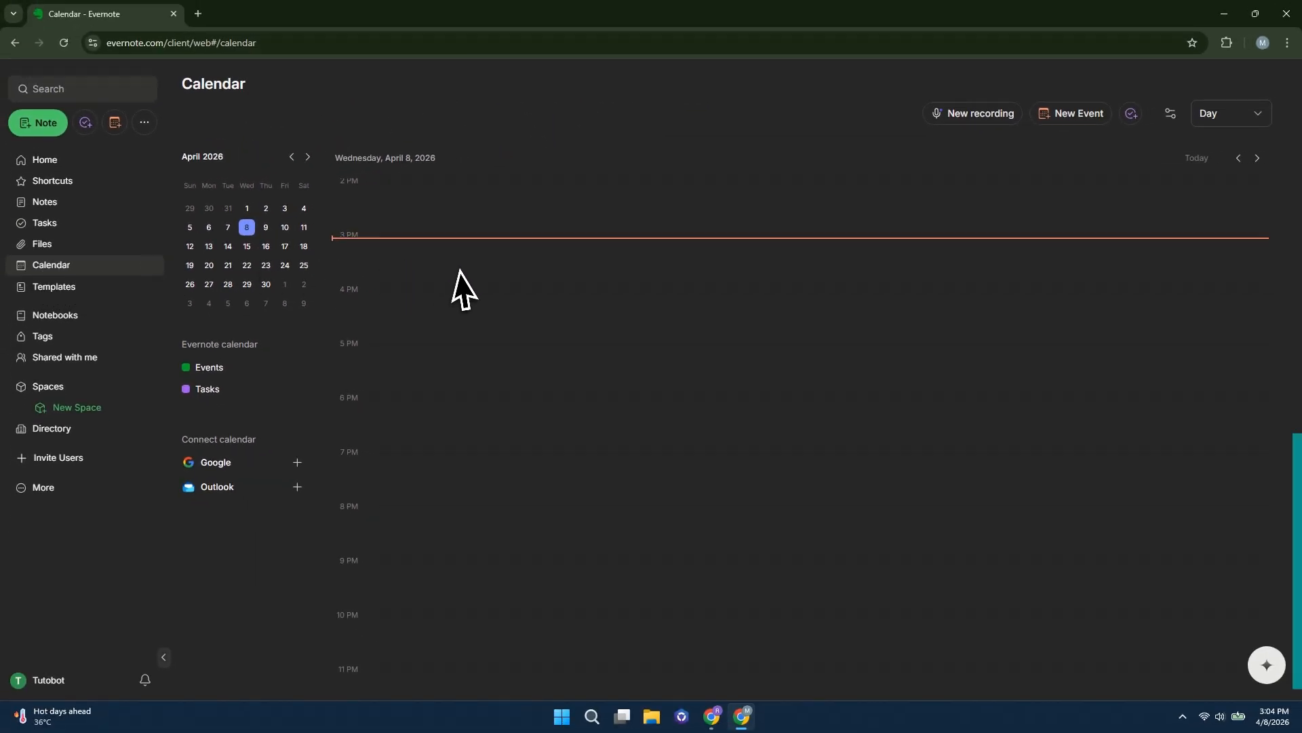
left_click(285, 228)
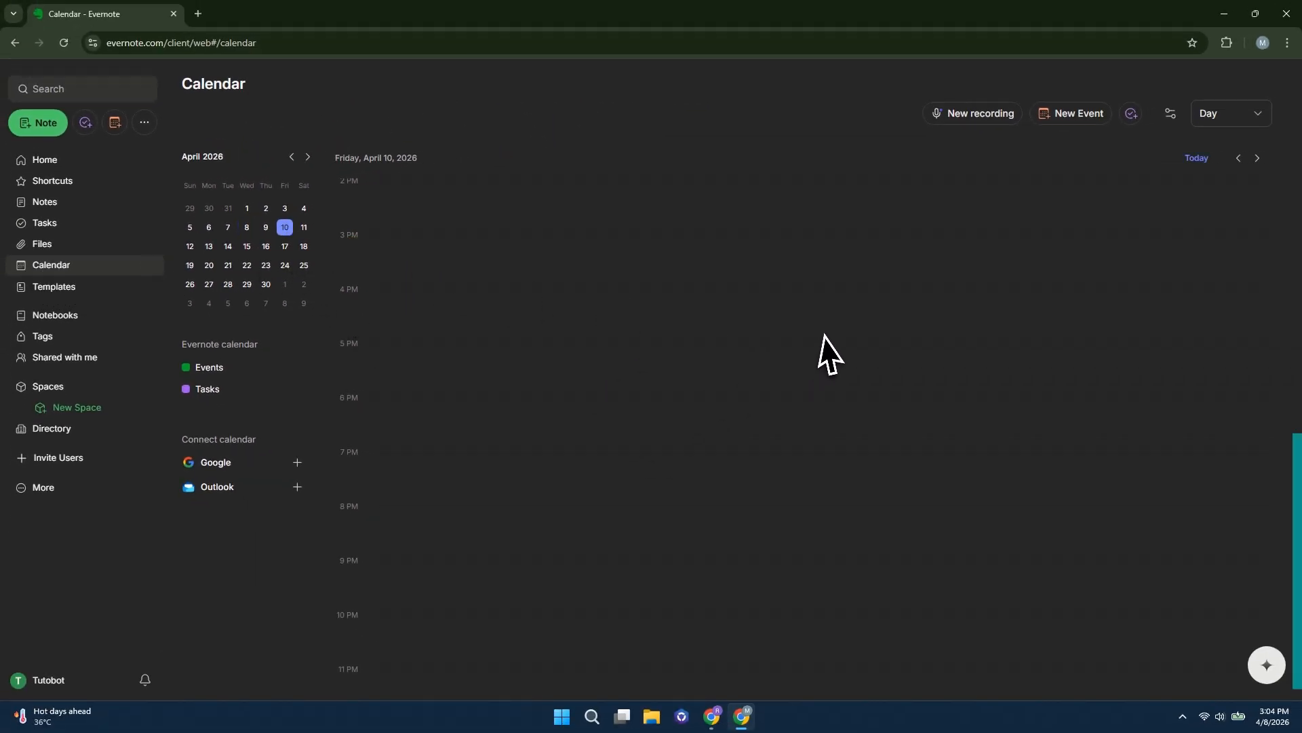
left_click(1075, 113)
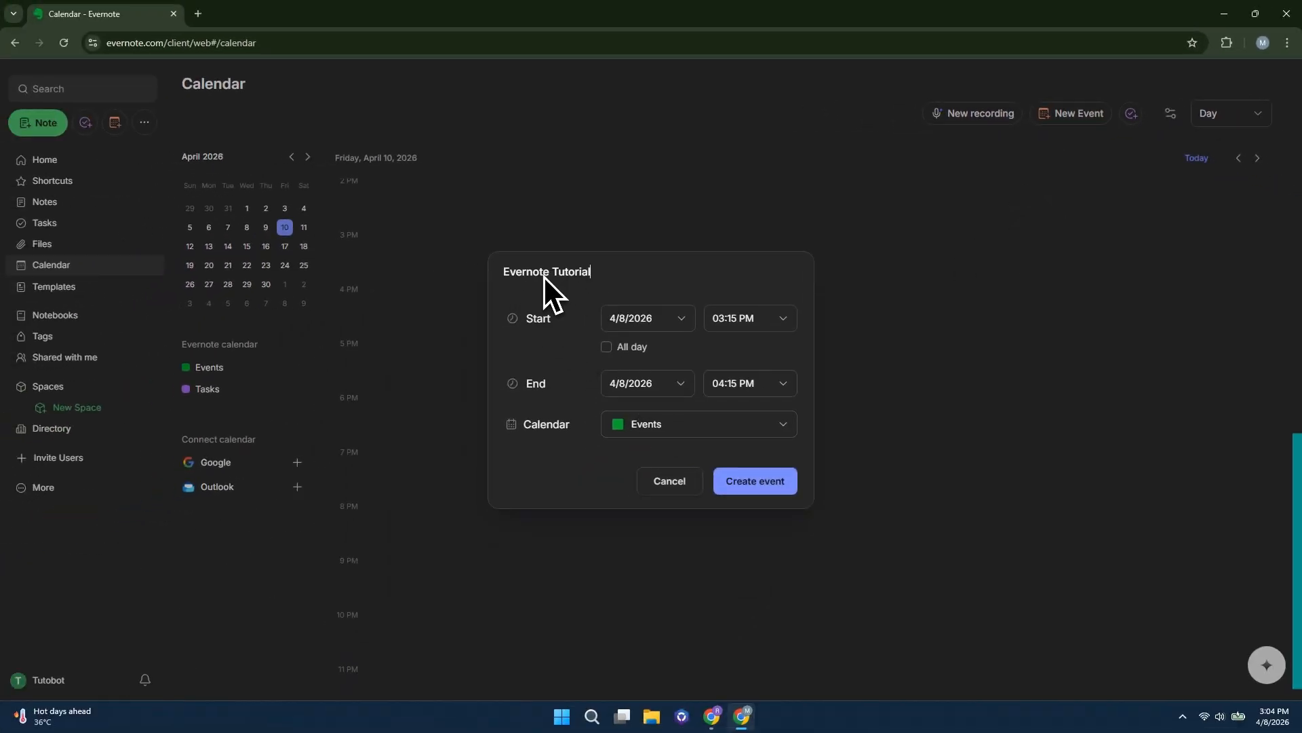
Try the event date 4/10/2026 with the all-day option, and turn the all-day option off again
left_click(641, 321)
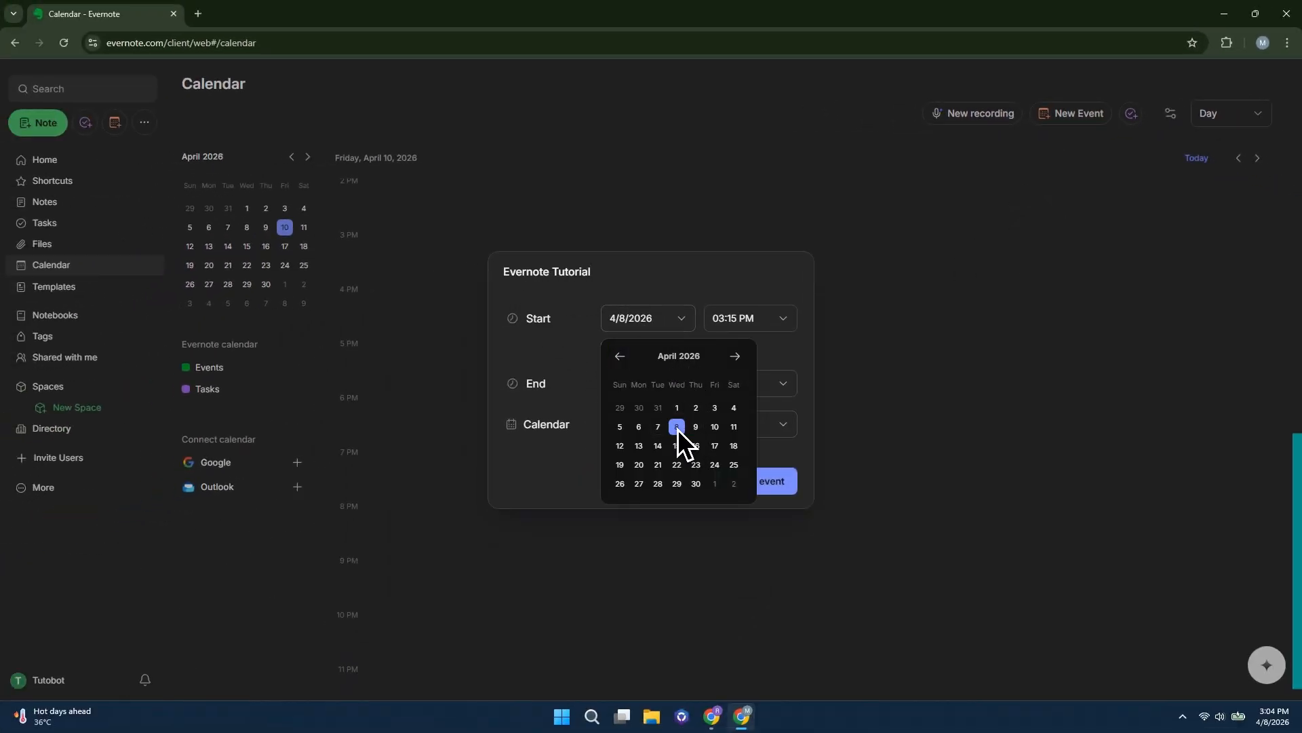
left_click(715, 427)
left_click(746, 327)
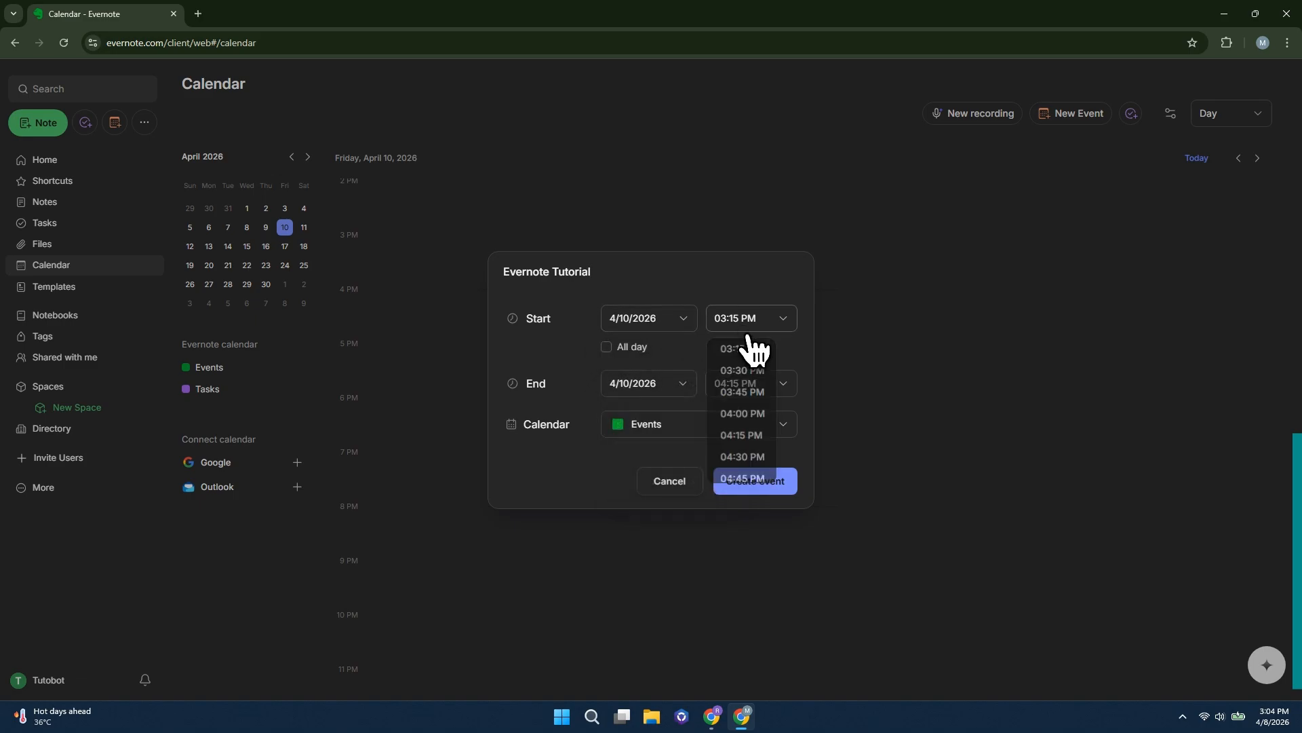
left_click(606, 346)
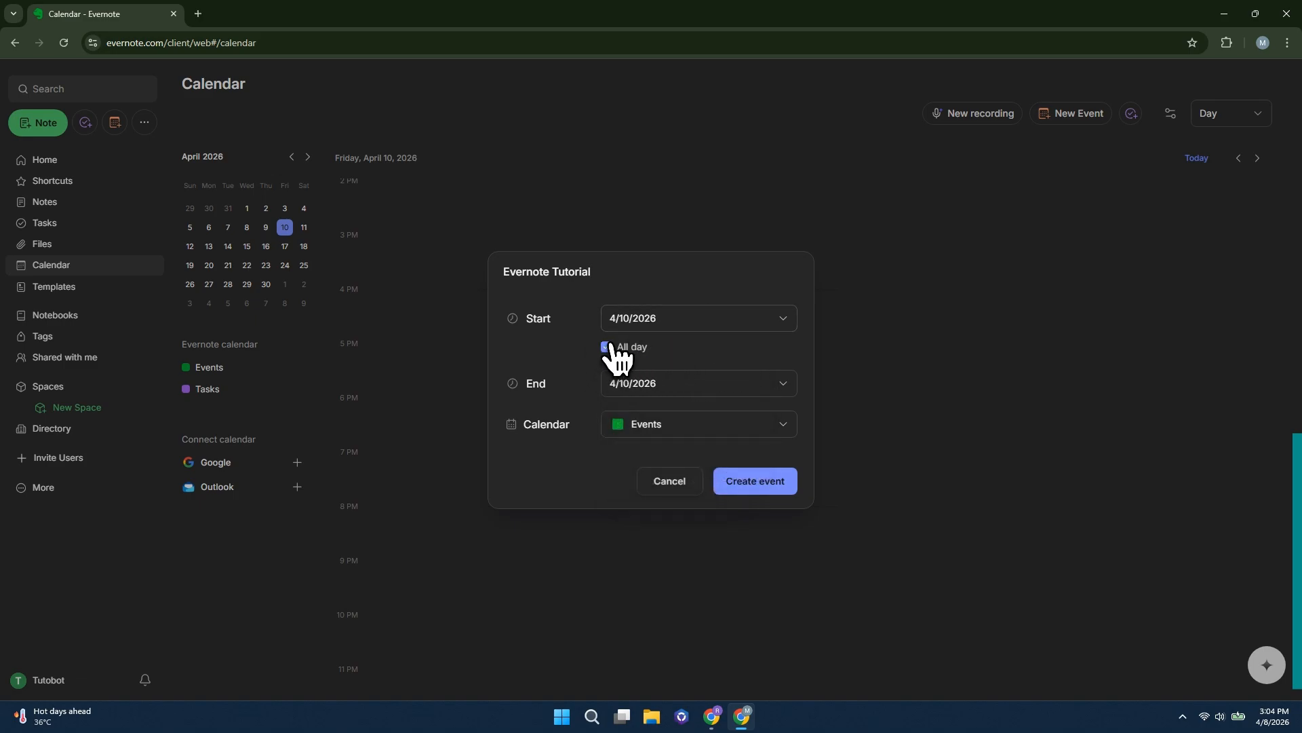
left_click(649, 396)
left_click(719, 386)
left_click(616, 352)
left_click(633, 348)
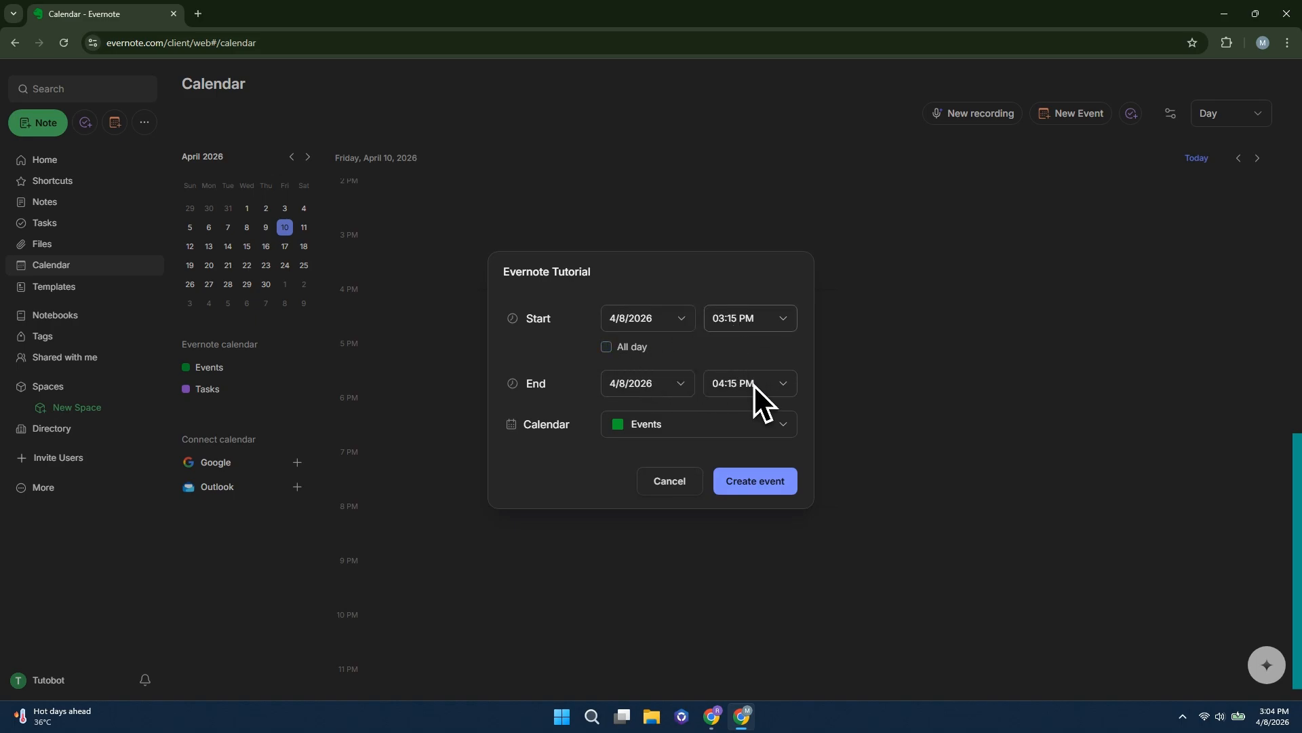
Set the event's end time to 05:15 PM, keep it in the Events calendar, and create it
left_click(754, 384)
left_click(748, 506)
left_click(641, 426)
left_click(643, 486)
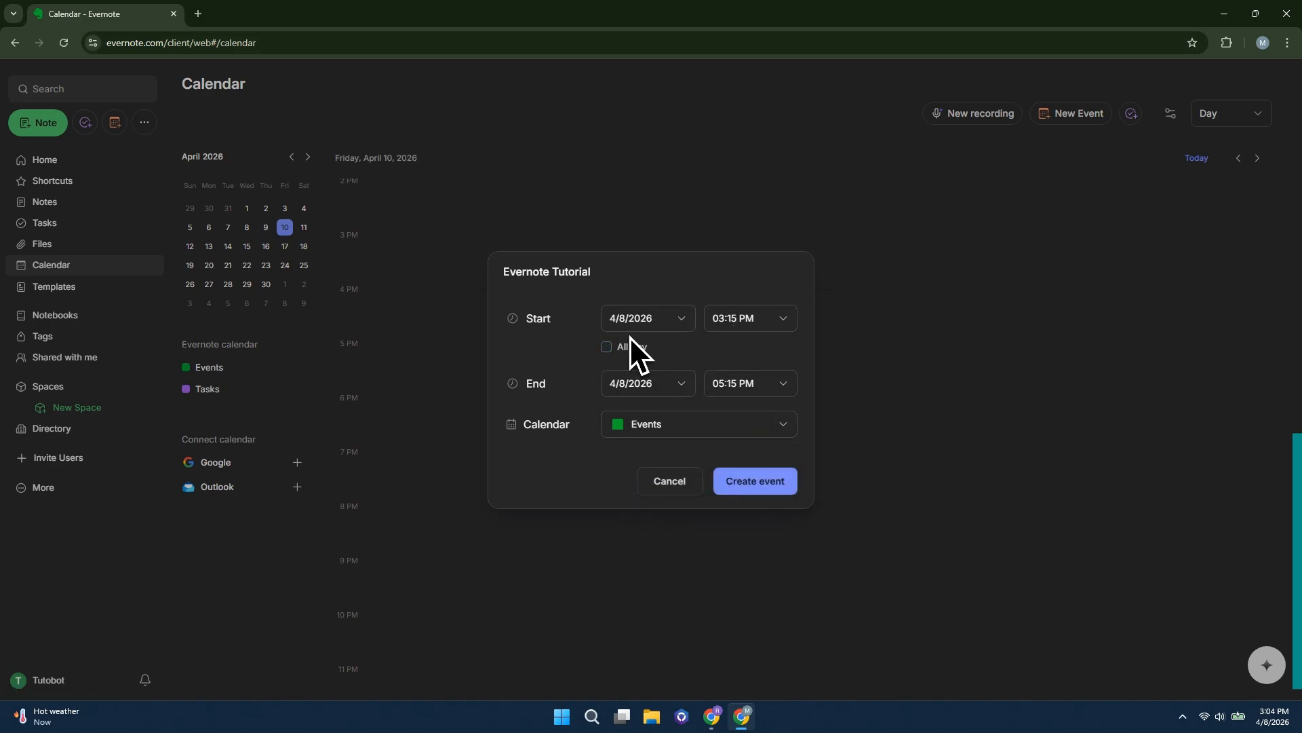
left_click(755, 481)
Show April 8 in the calendar and view the details and options of the Evernote Tutorial event
scroll(742, 530, "up", 10)
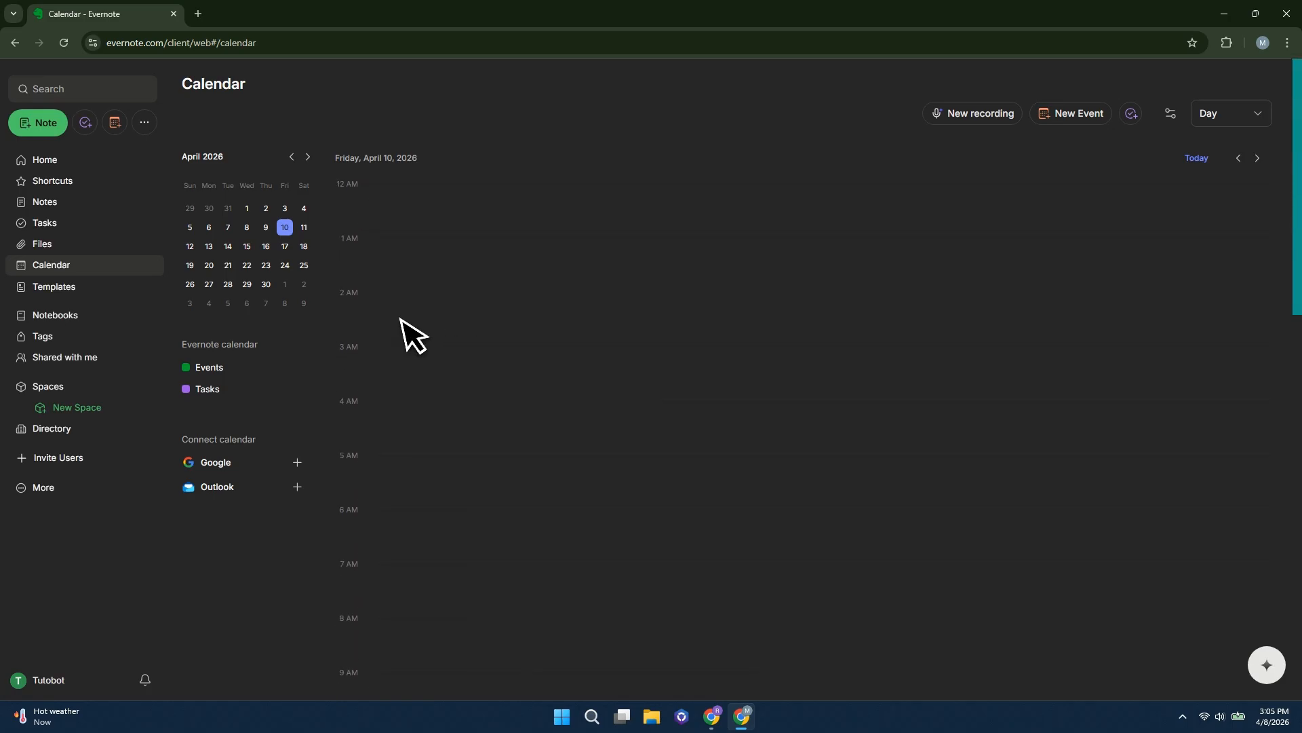
left_click(247, 227)
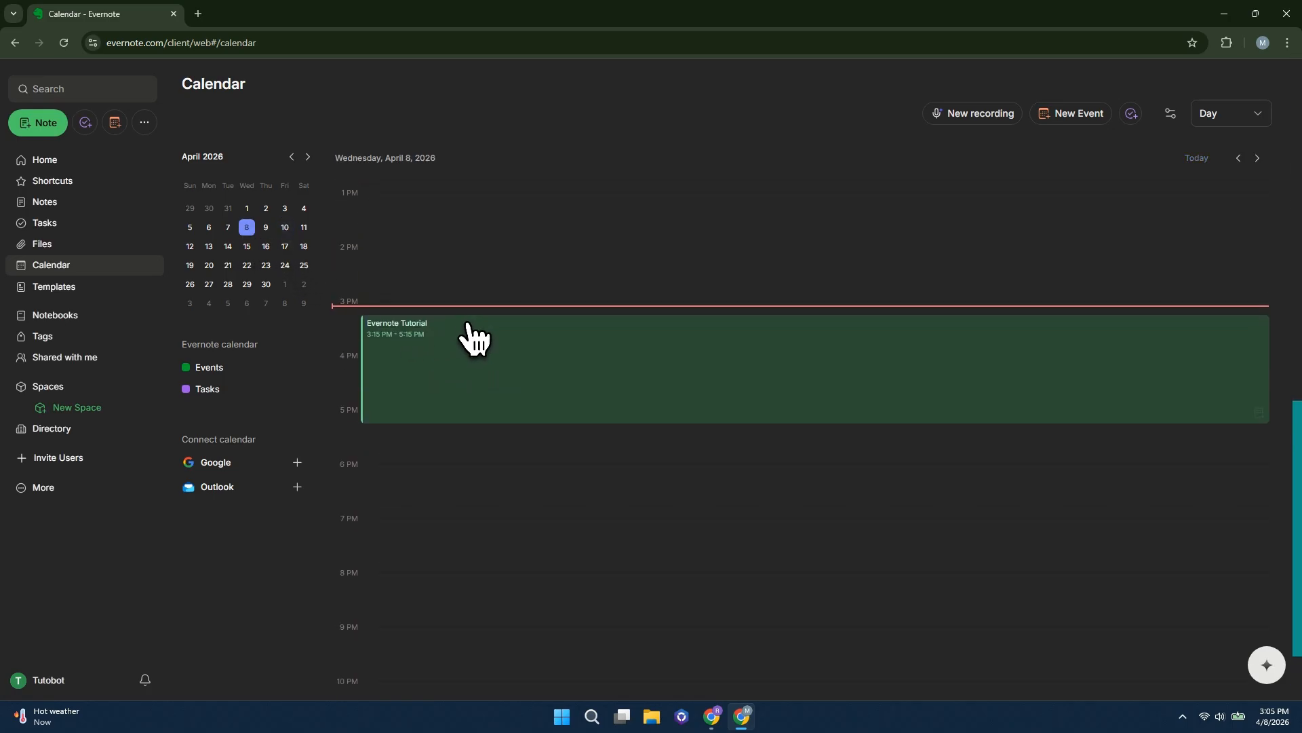
left_click(510, 373)
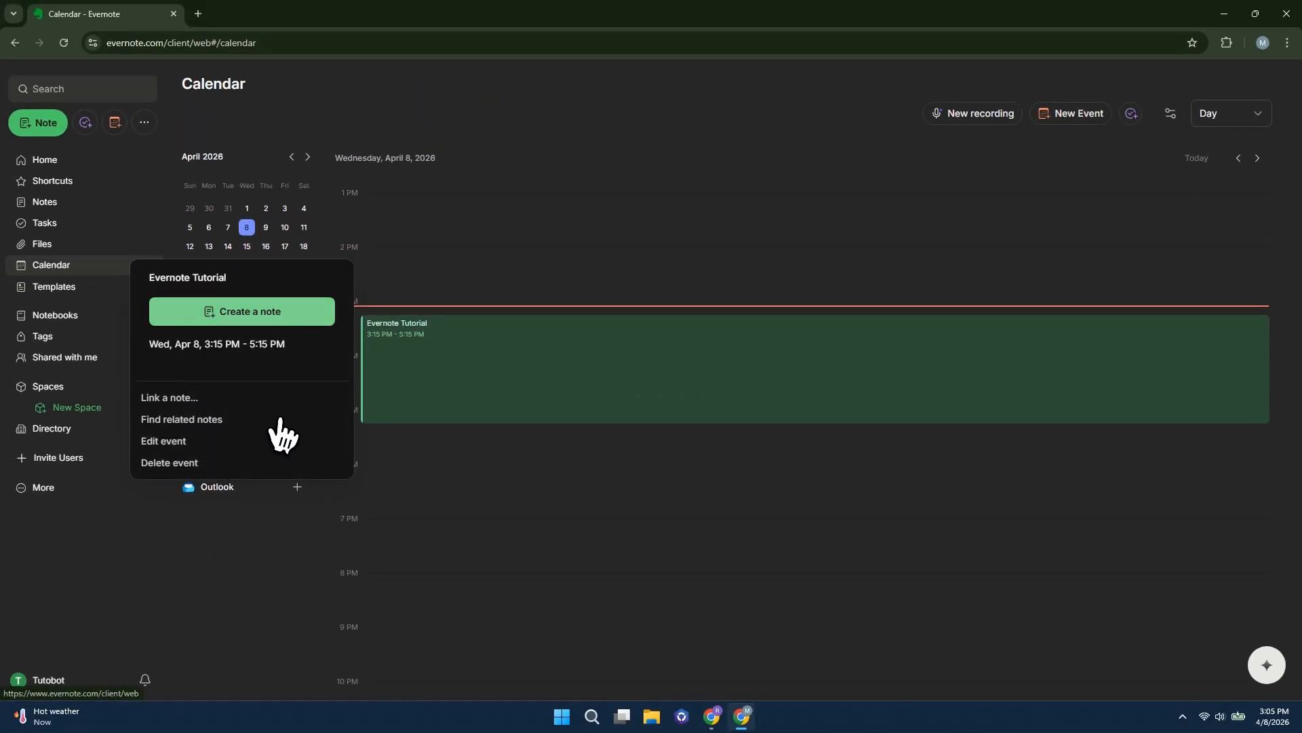
left_click(448, 382)
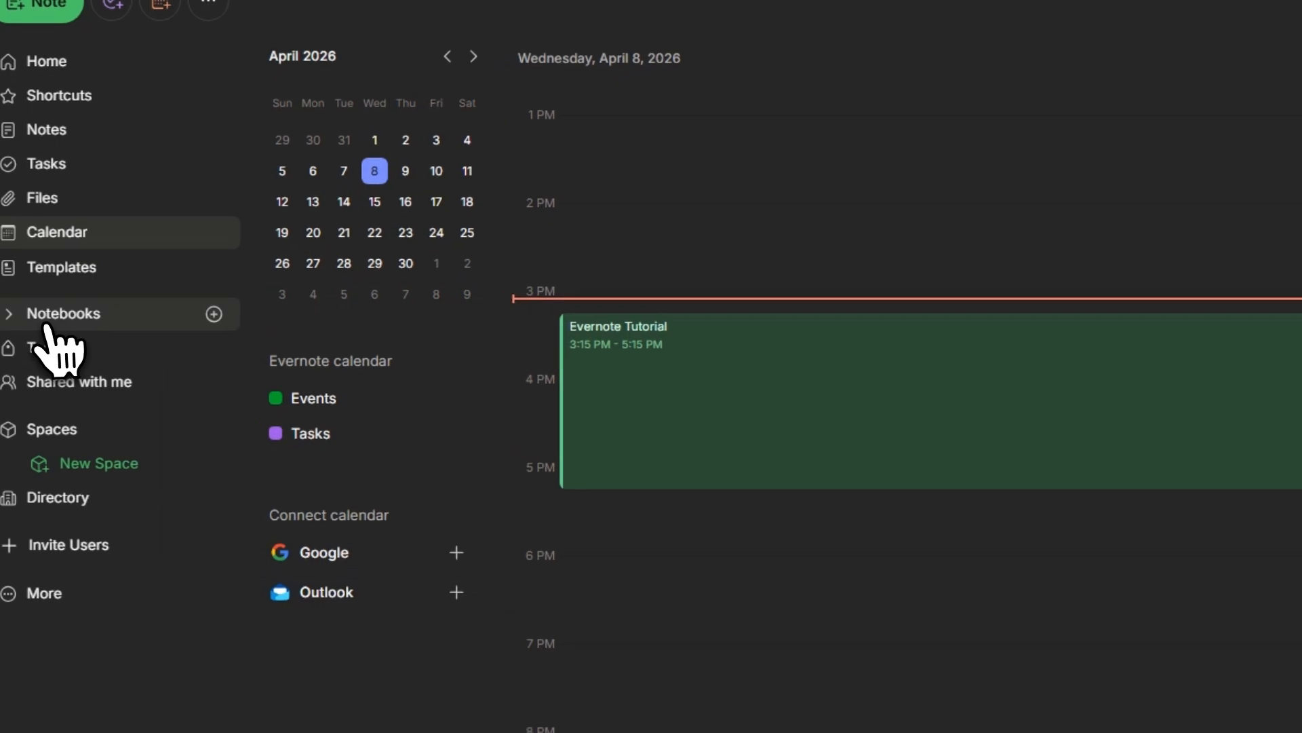
Create a notebook named "My Notebook 2" and return to the Home page
left_click(48, 319)
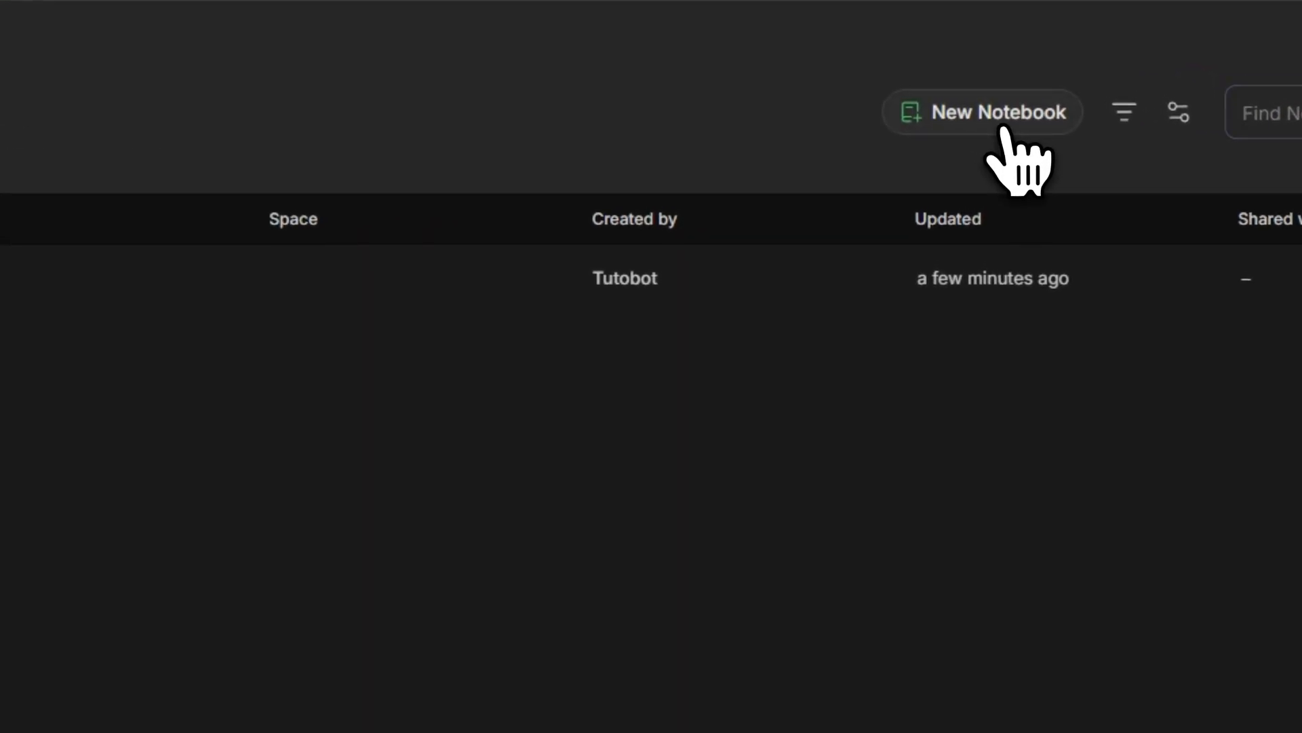
left_click(1002, 127)
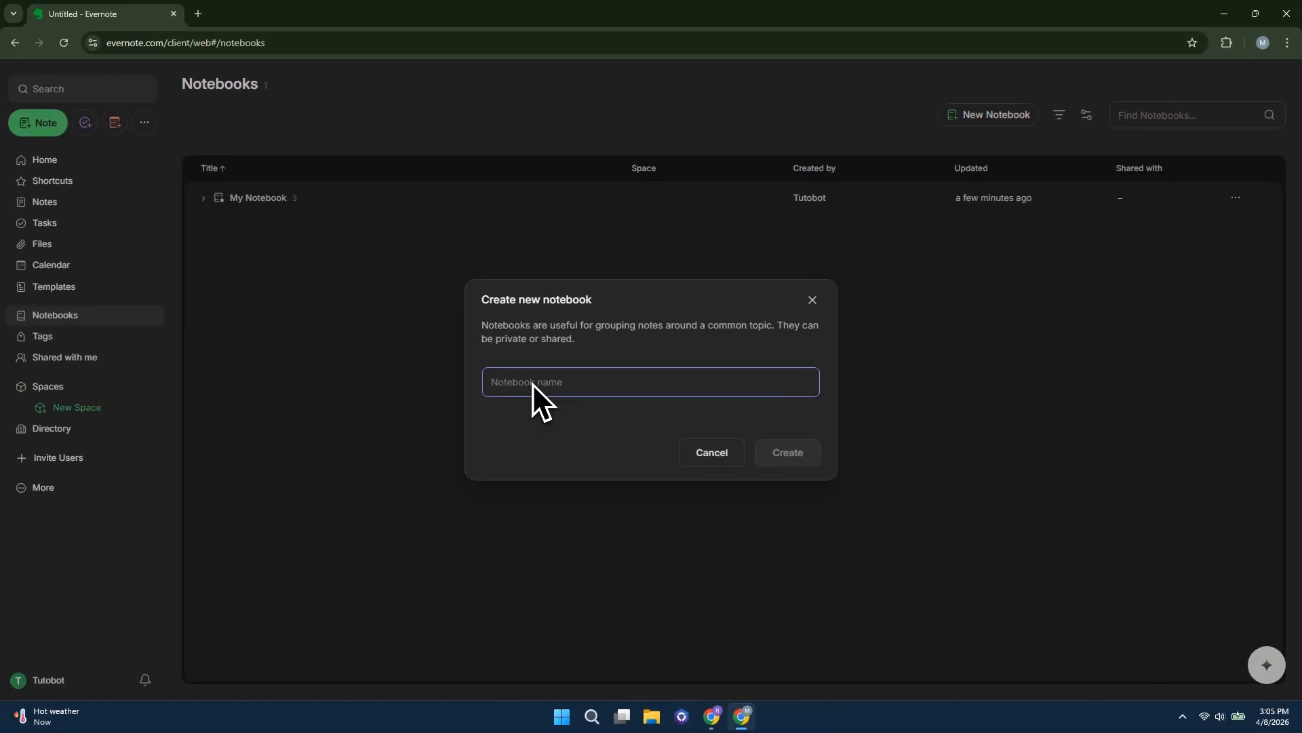
type("My Notebook 2")
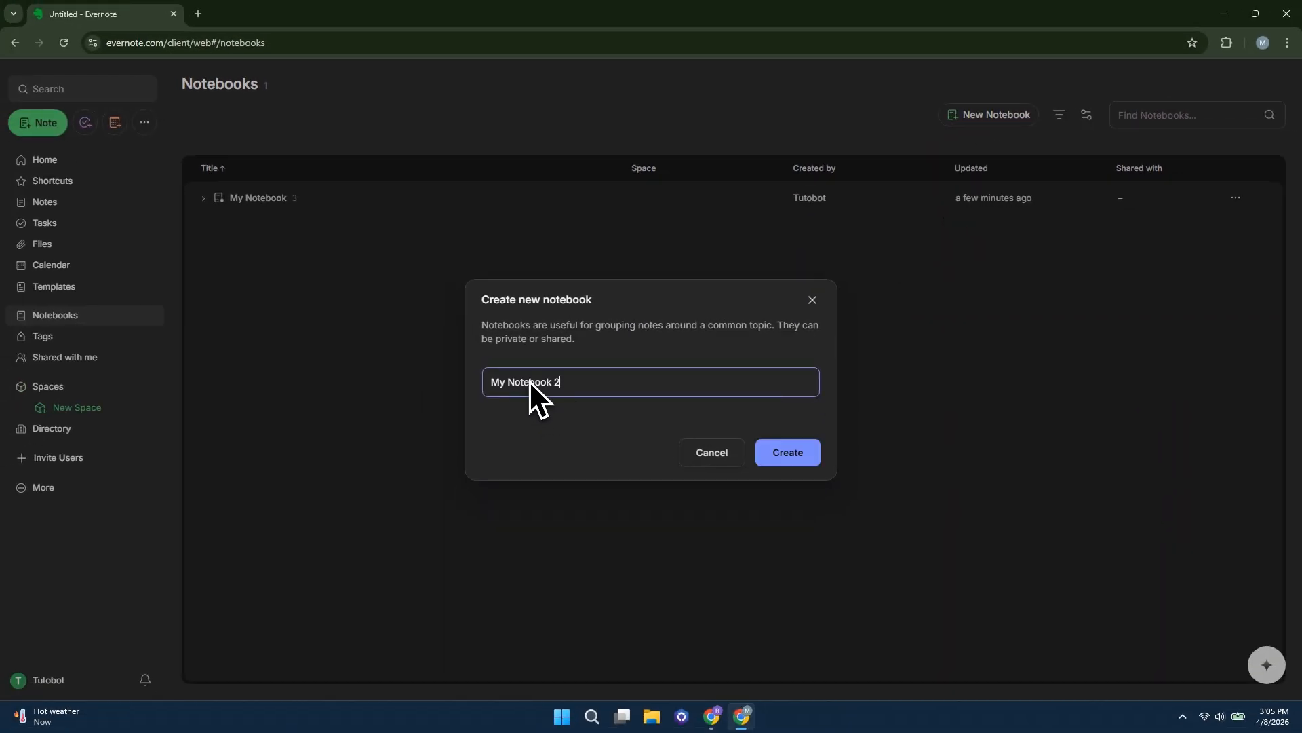
left_click(800, 461)
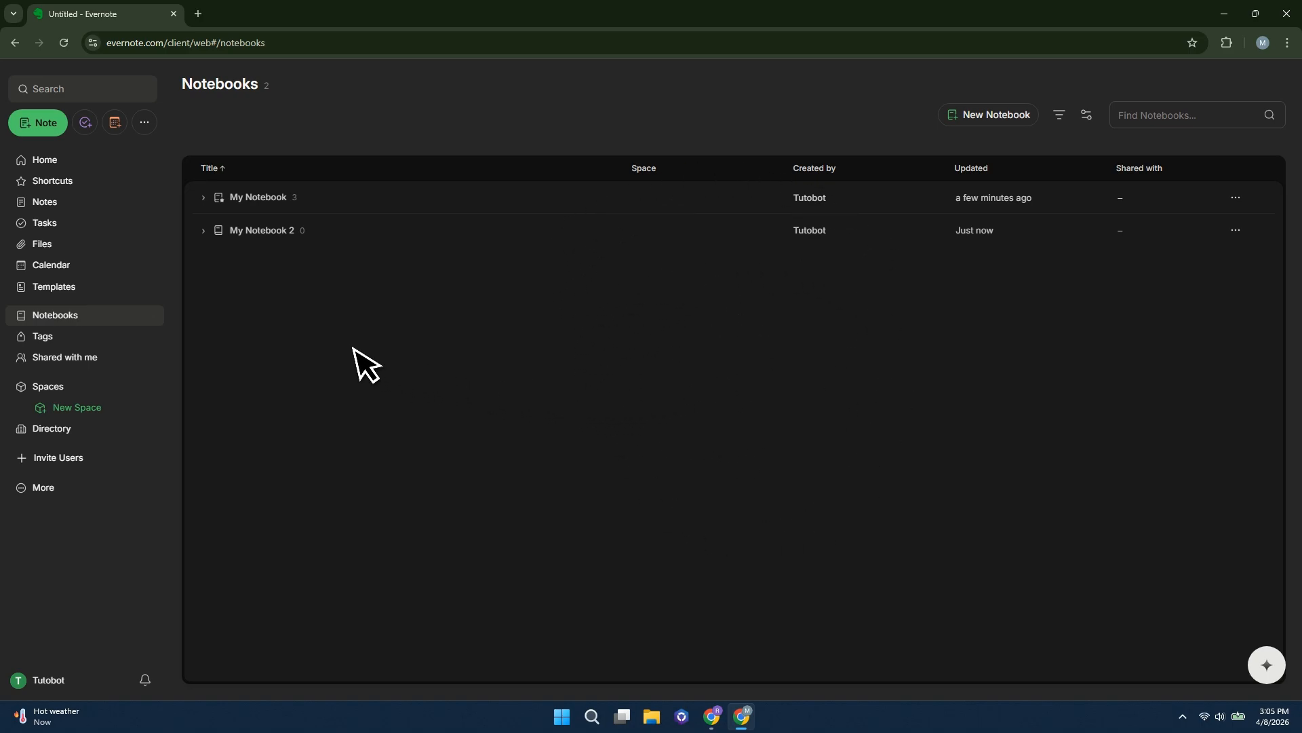
left_click(42, 162)
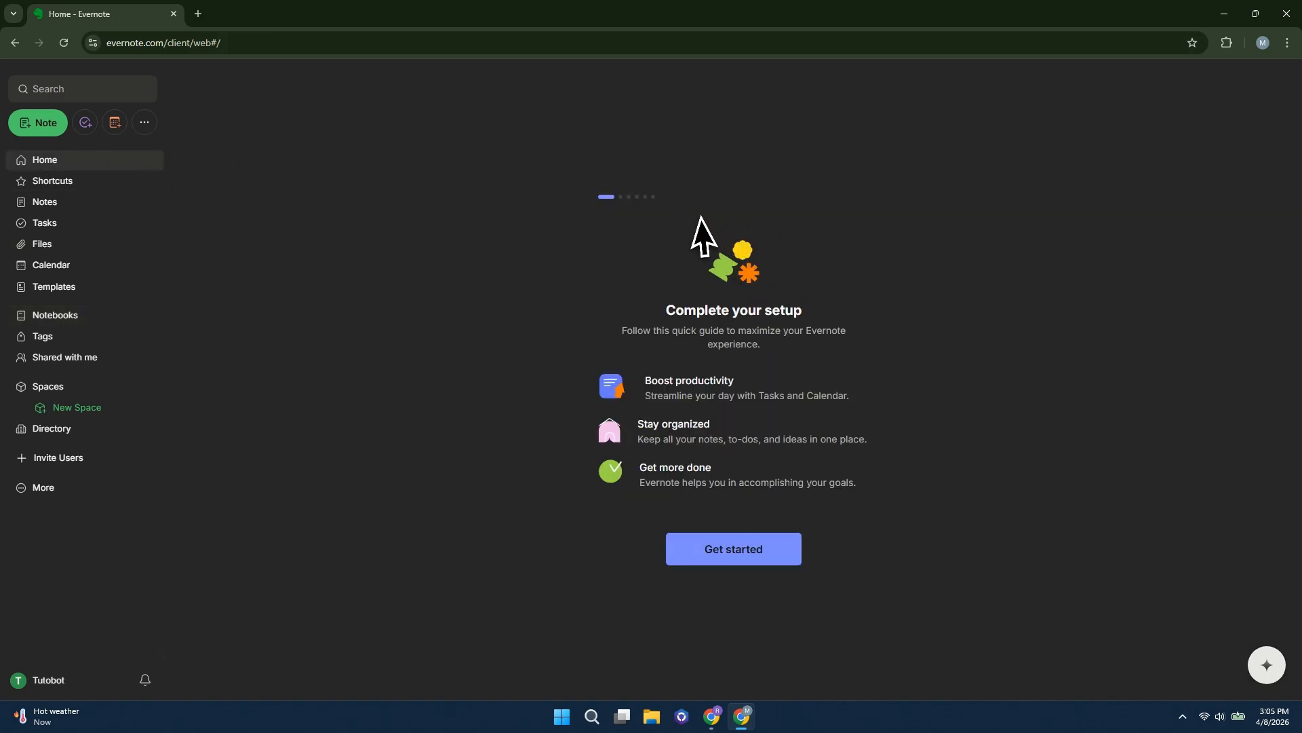